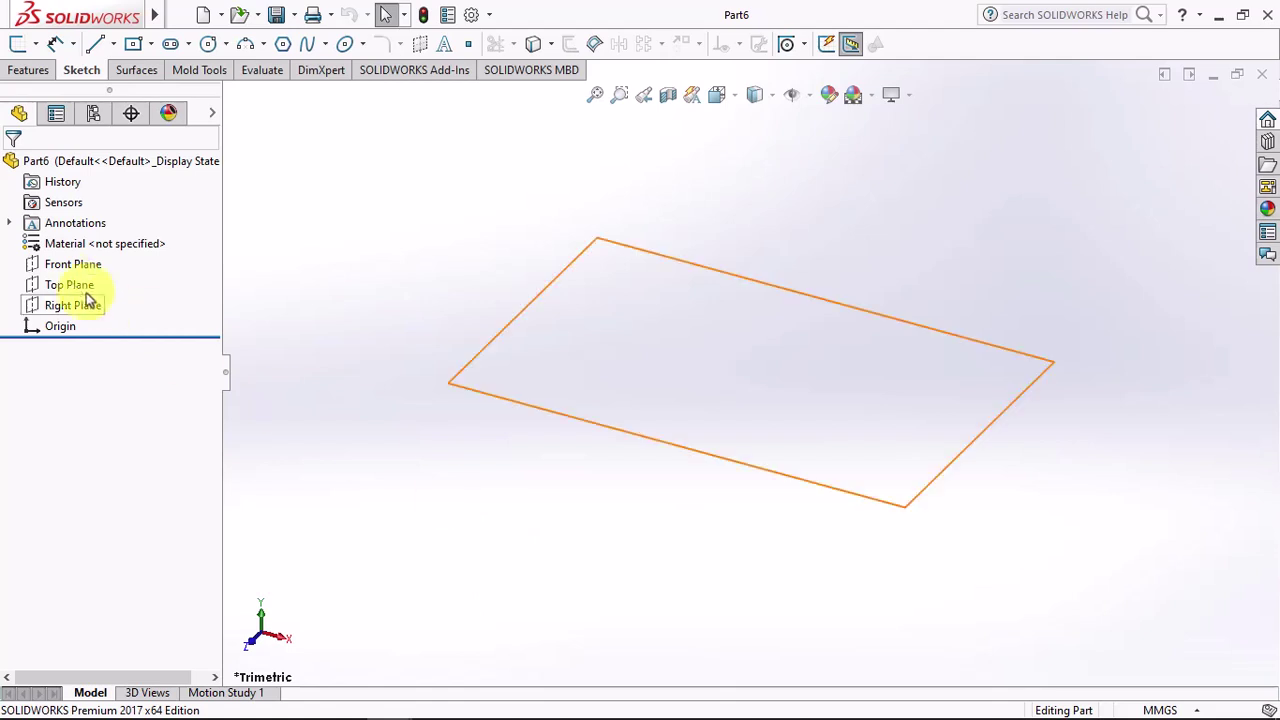
Start a Front Plane sketch with a vertical centerline rising from the origin
{"action": "left_click", "coordinate": [68, 265]}
{"action": "left_click", "coordinate": [77, 250]}
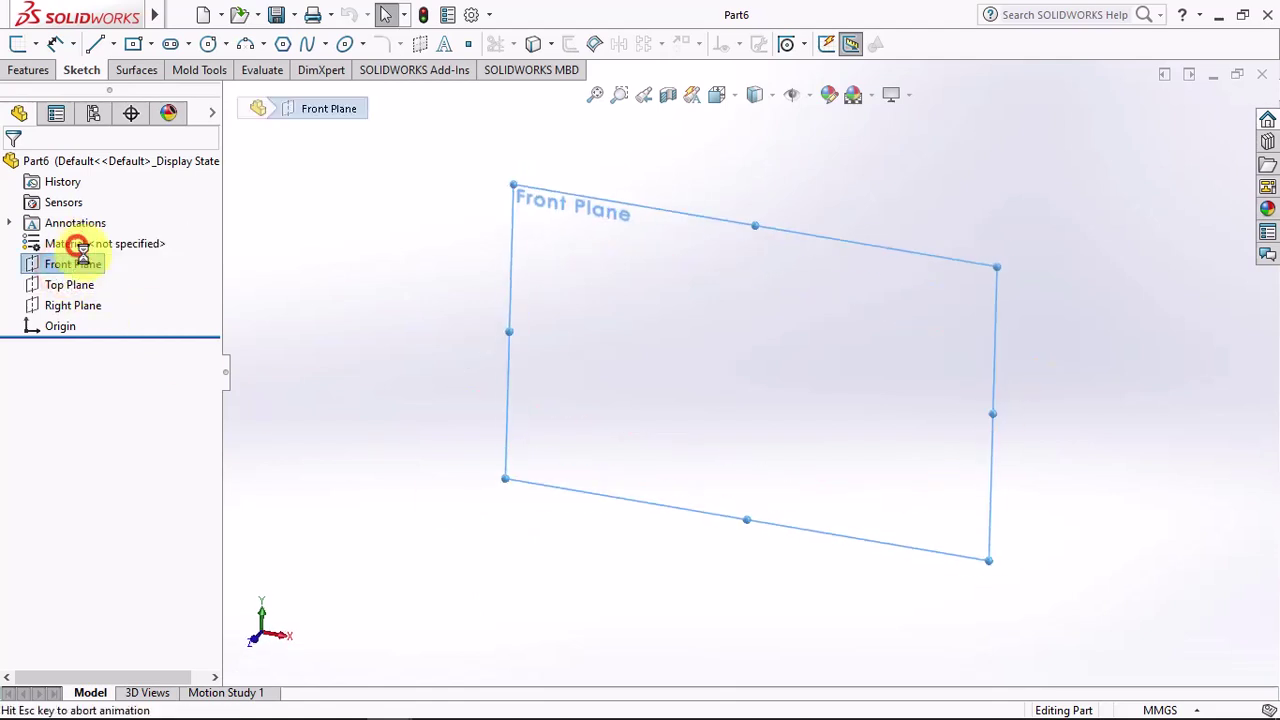
{"action": "left_click", "coordinate": [113, 44]}
{"action": "left_click", "coordinate": [126, 89]}
{"action": "left_click", "coordinate": [750, 372]}
{"action": "left_click", "coordinate": [750, 137]}
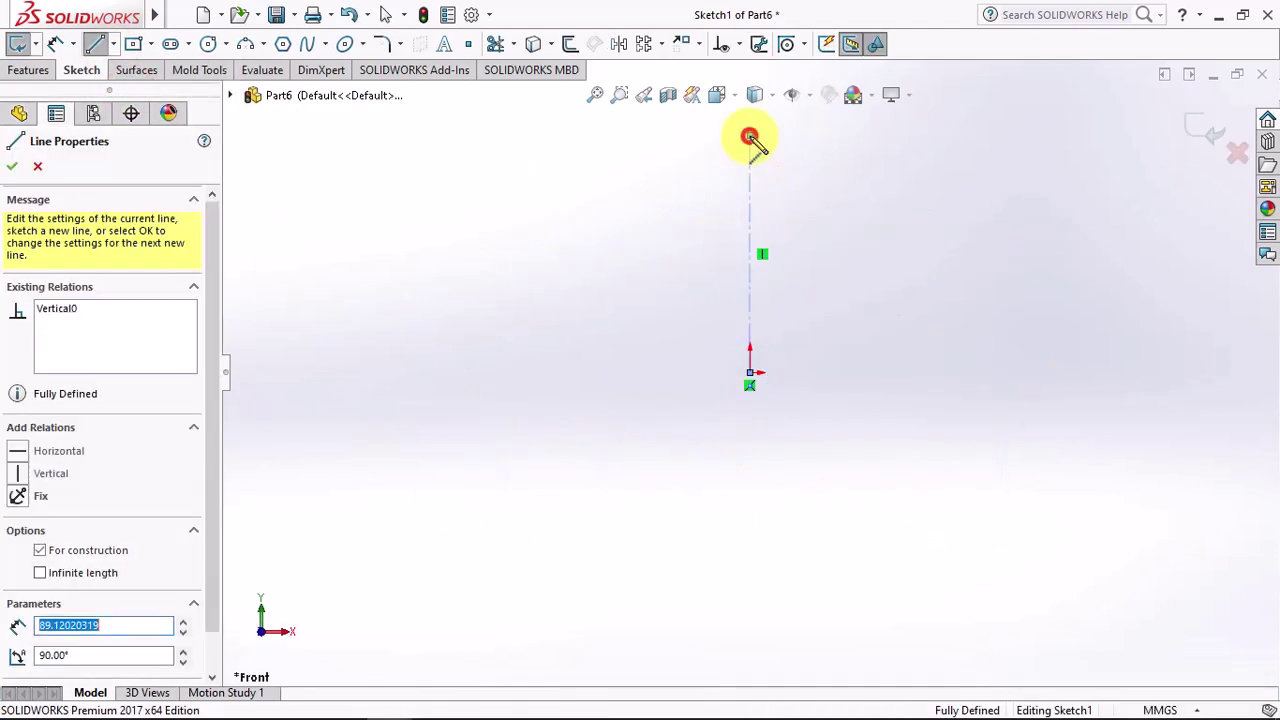
{"action": "right_click", "coordinate": [750, 137]}
{"action": "left_click", "coordinate": [800, 149]}
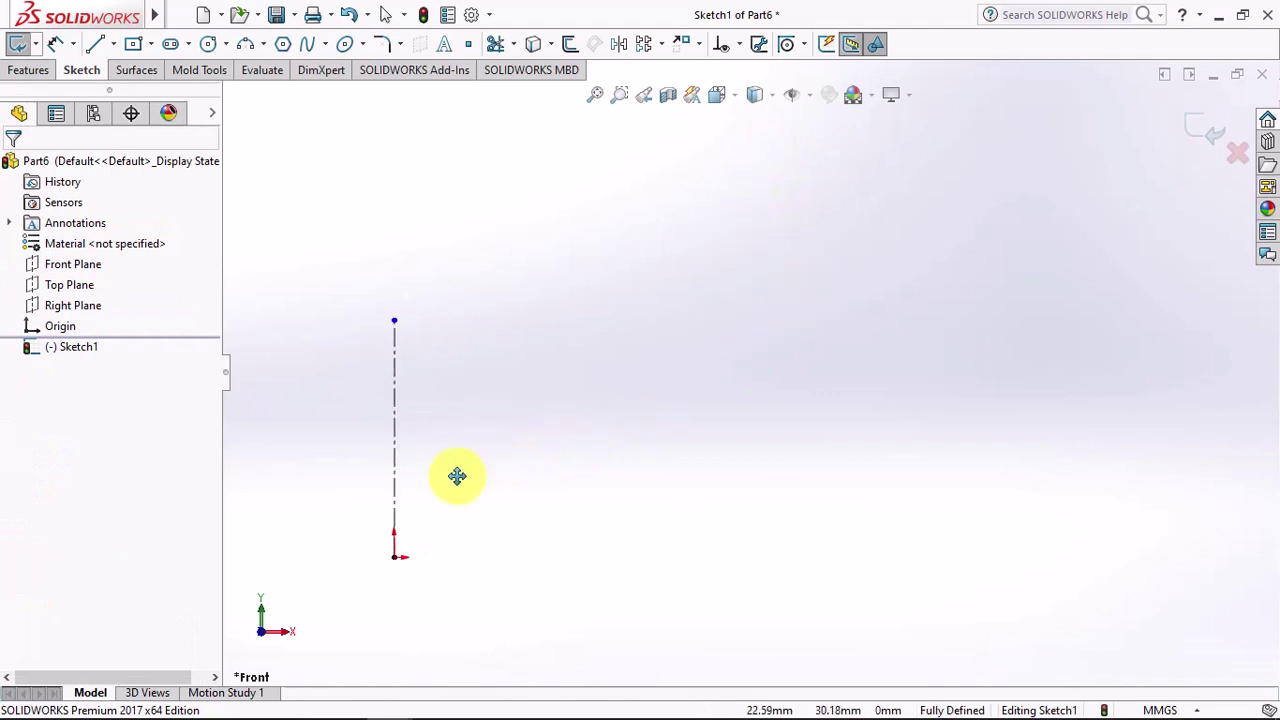
Draw a horizontal base line from the origin running to the right
{"action": "left_click", "coordinate": [95, 44]}
{"action": "left_click", "coordinate": [395, 557]}
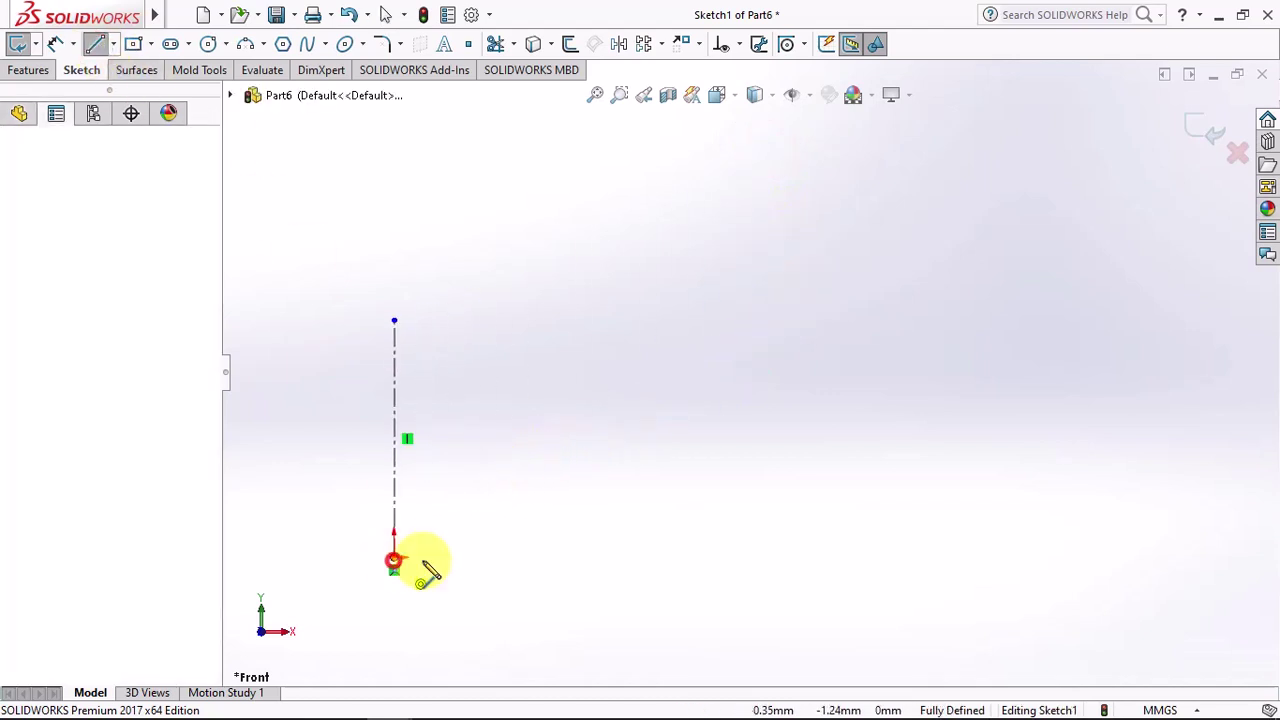
{"action": "left_click", "coordinate": [775, 557]}
{"action": "right_click", "coordinate": [775, 557]}
{"action": "left_click", "coordinate": [812, 495]}
Draw a sweeping wall arc from the base line's end, then a small rim arc at its top
{"action": "left_click", "coordinate": [245, 44]}
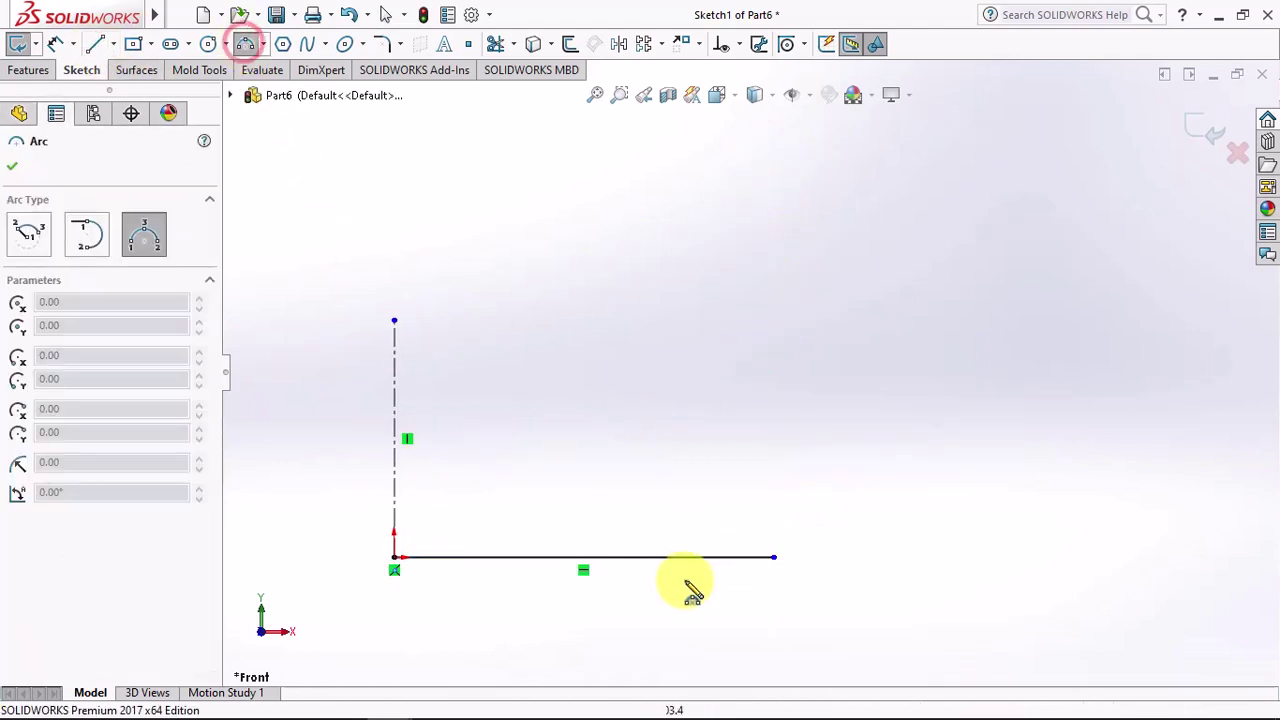
{"action": "left_click", "coordinate": [775, 557]}
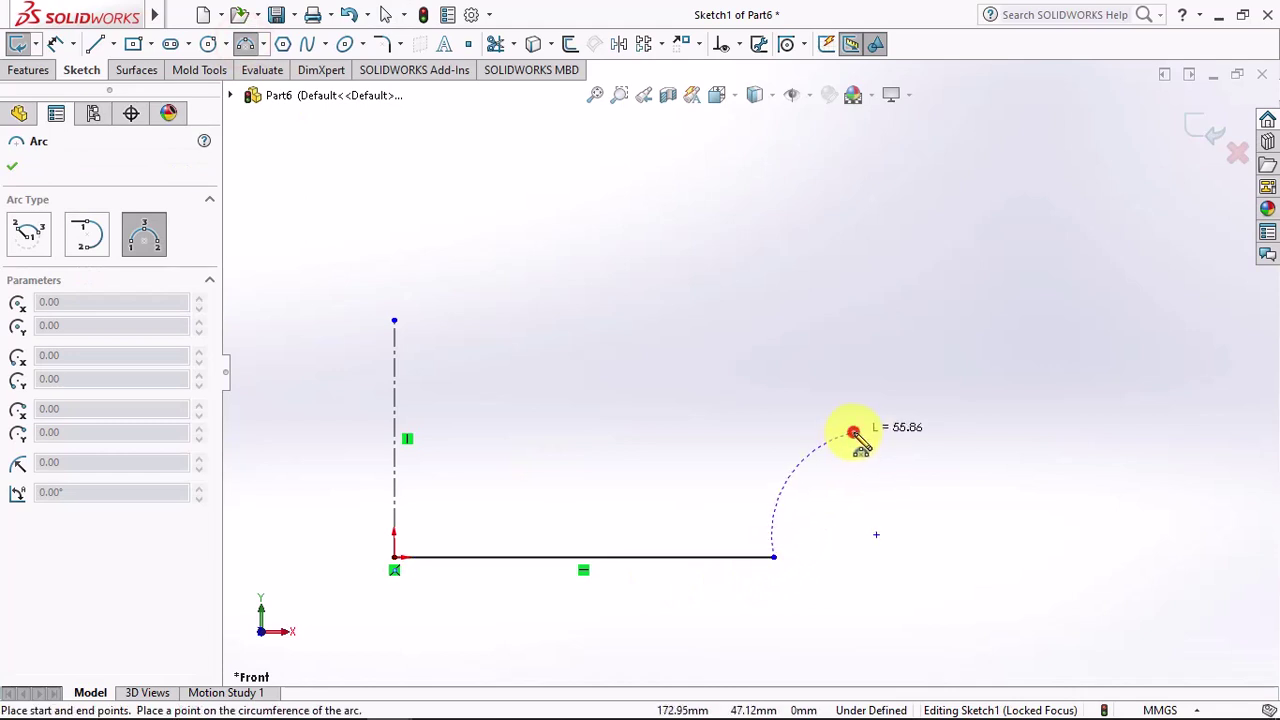
{"action": "left_click", "coordinate": [840, 468]}
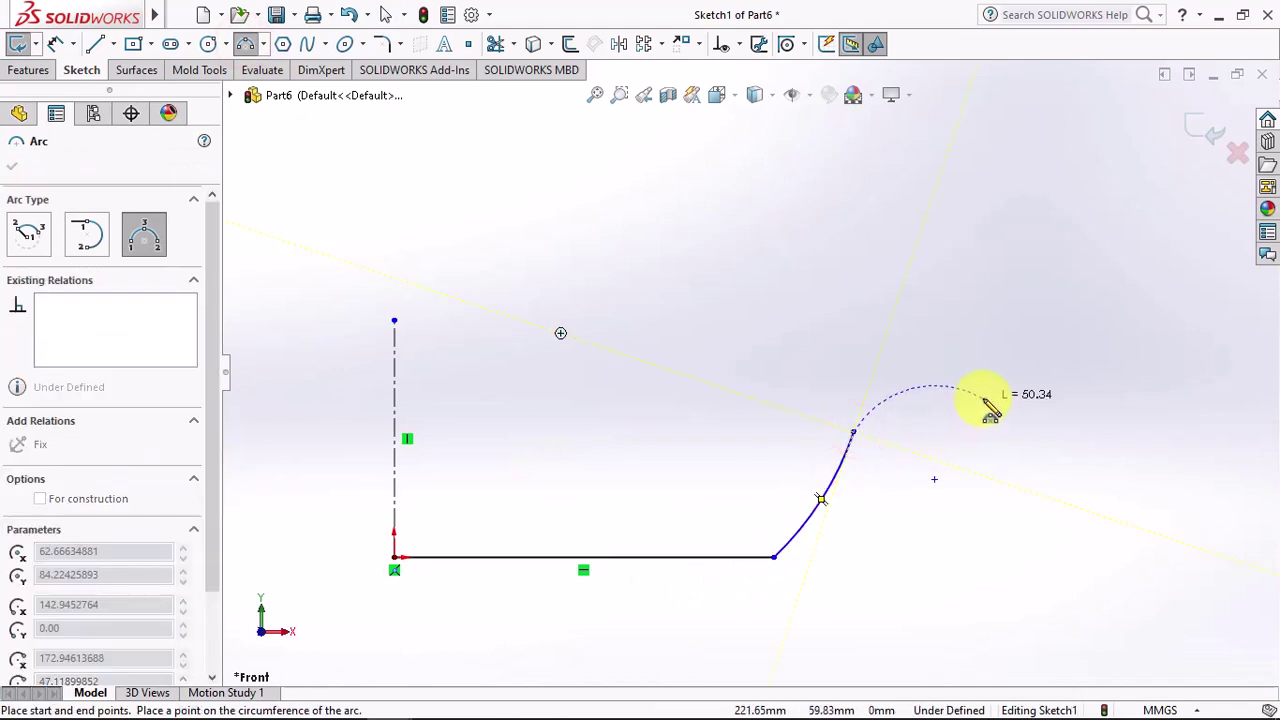
{"action": "left_click", "coordinate": [947, 417]}
{"action": "scroll", "coordinate": [940, 390], "scroll_direction": "down", "scroll_amount": 3}
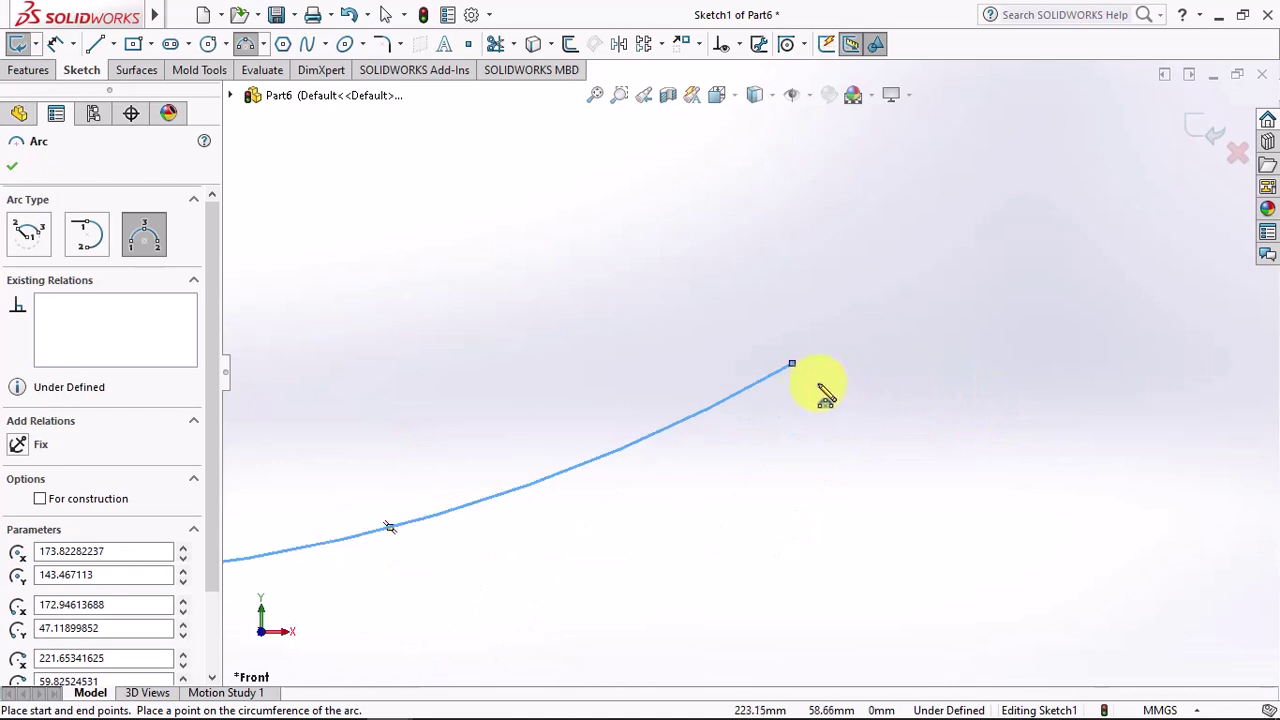
{"action": "left_click", "coordinate": [790, 366]}
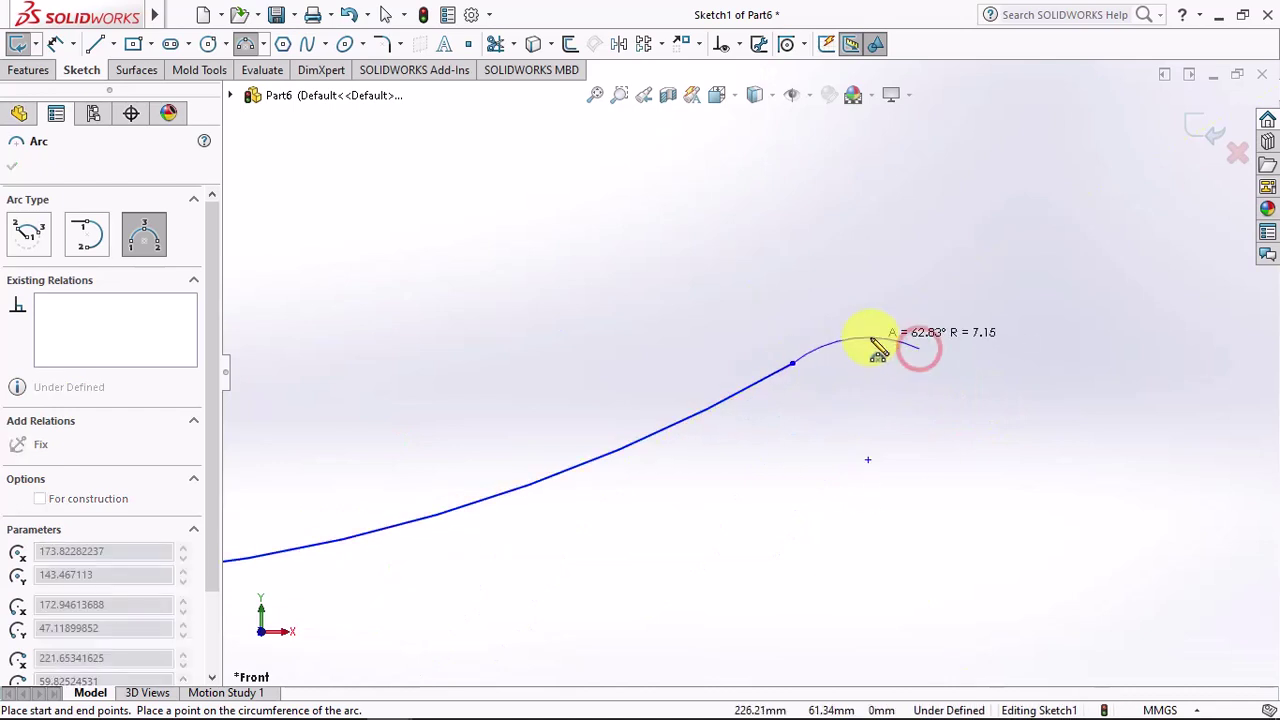
{"action": "left_click", "coordinate": [878, 350]}
{"action": "right_click", "coordinate": [872, 344]}
{"action": "left_click", "coordinate": [895, 348]}
Make the rim arc tangent to the wall arc
{"action": "left_click", "coordinate": [820, 350]}
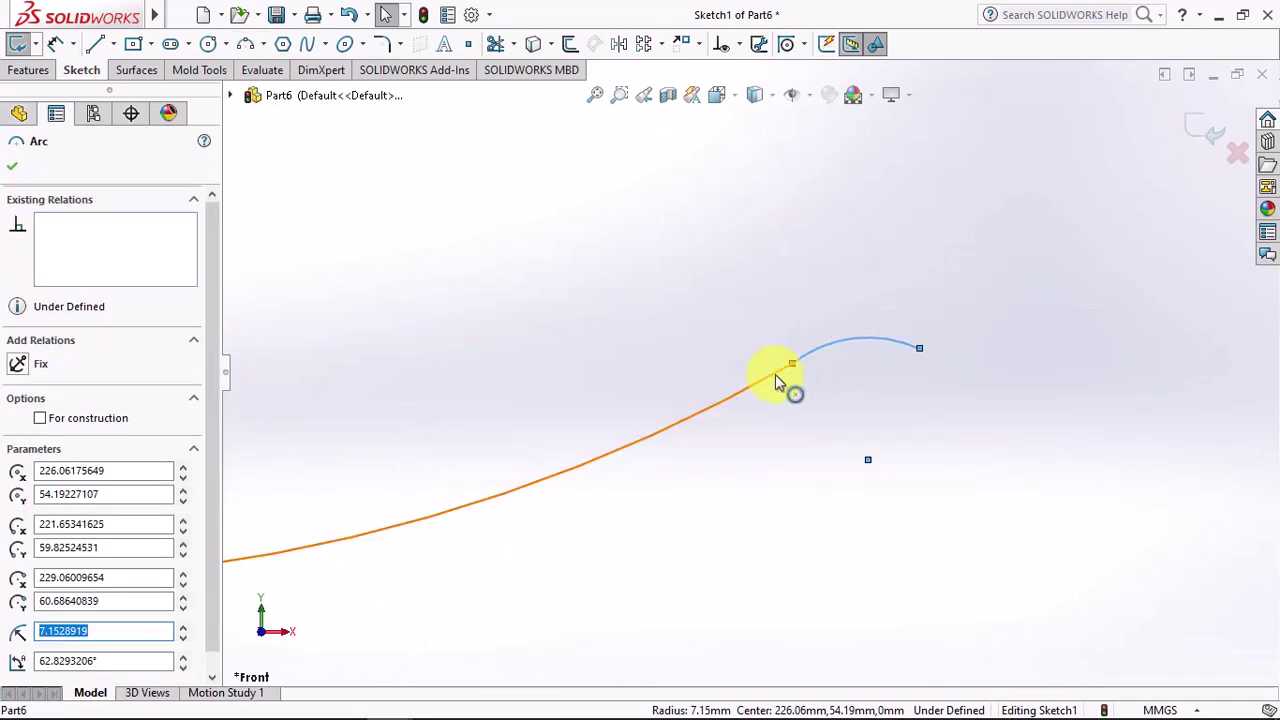
{"action": "left_click", "coordinate": [776, 377], "text": "ctrl"}
{"action": "left_click", "coordinate": [860, 329]}
{"action": "left_click", "coordinate": [860, 393]}
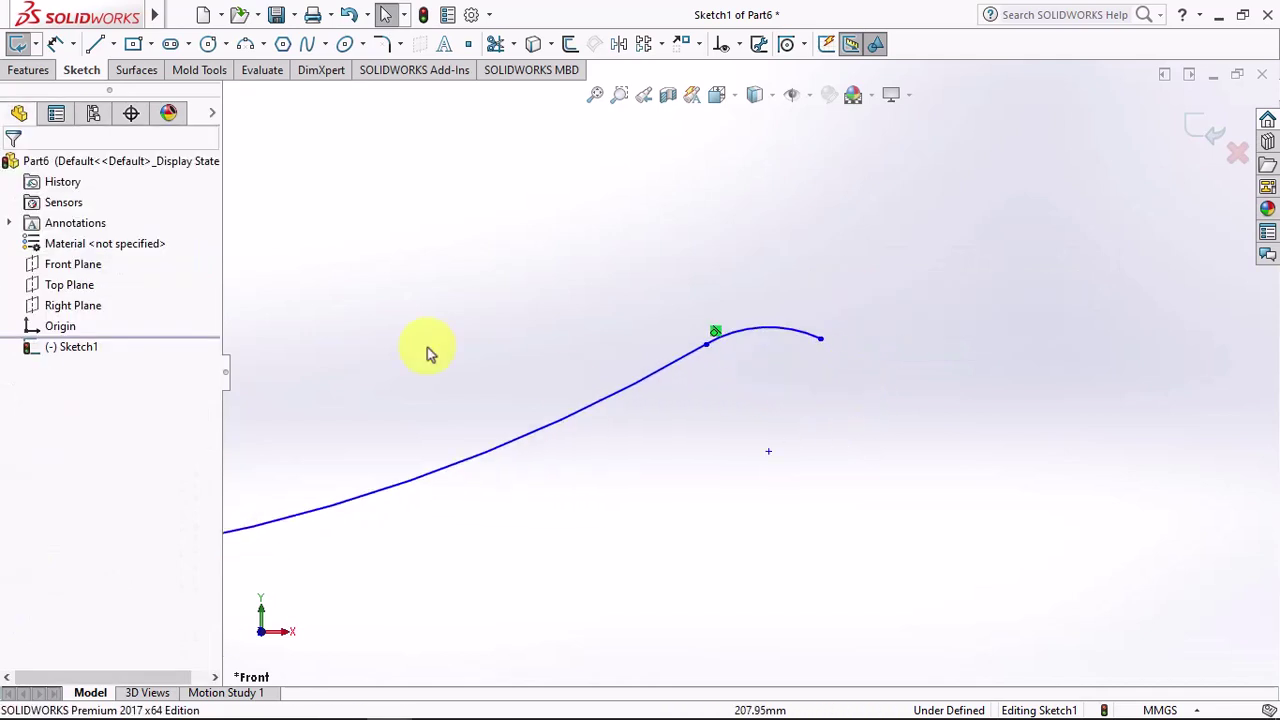
Dimension the rim diameter to 220 and the rim height above the base line to 36
{"action": "left_click", "coordinate": [55, 43]}
{"action": "left_click", "coordinate": [818, 345]}
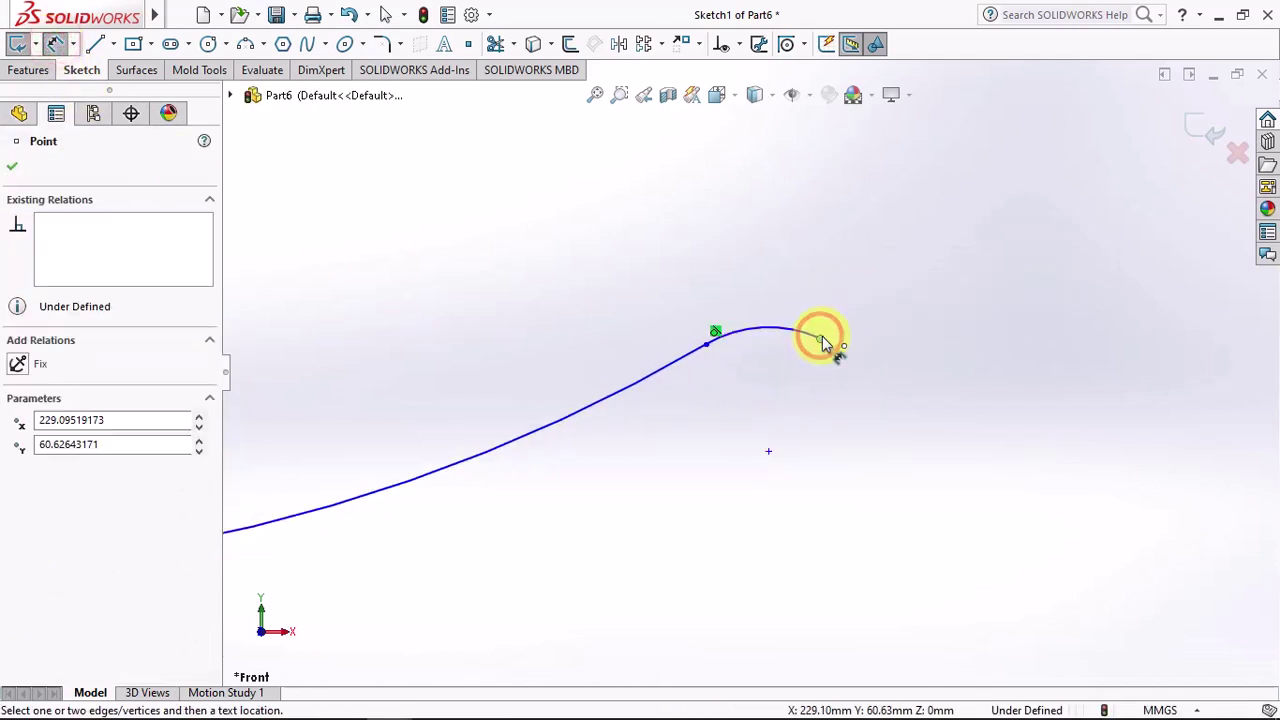
{"action": "left_click", "coordinate": [313, 381]}
{"action": "left_click", "coordinate": [313, 249]}
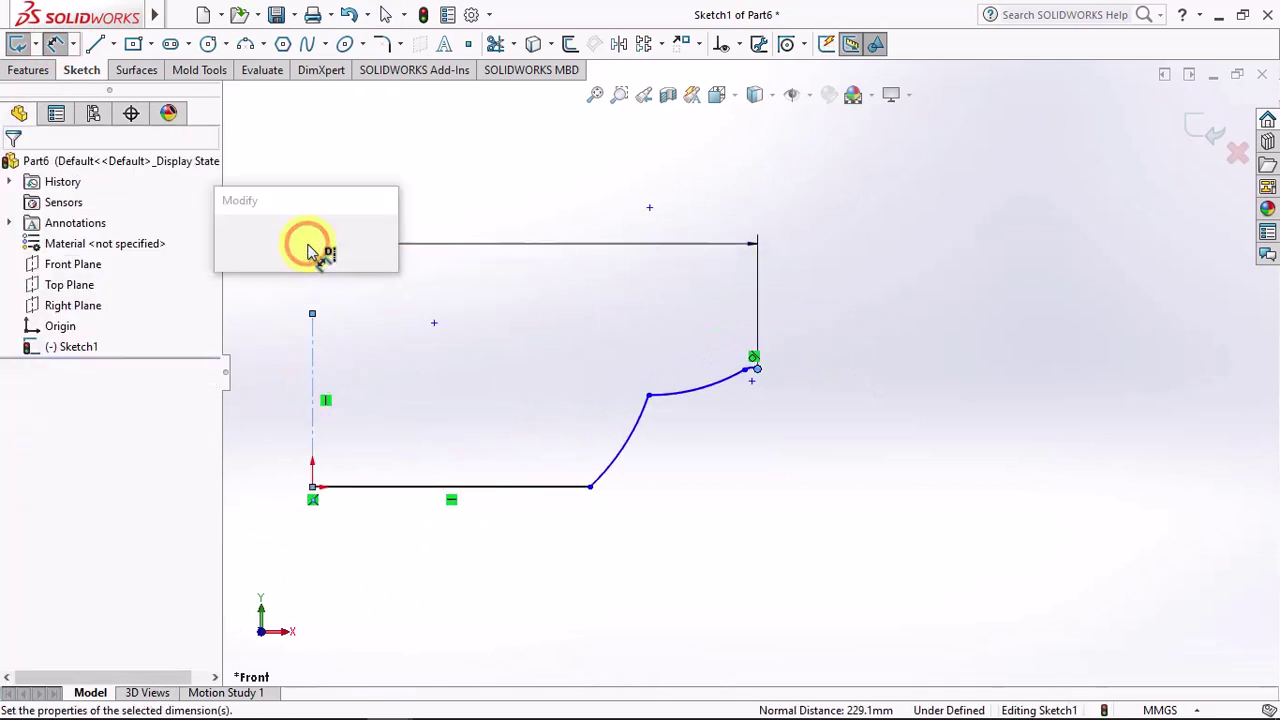
{"action": "type", "text": "220"}
{"action": "left_click", "coordinate": [228, 244]}
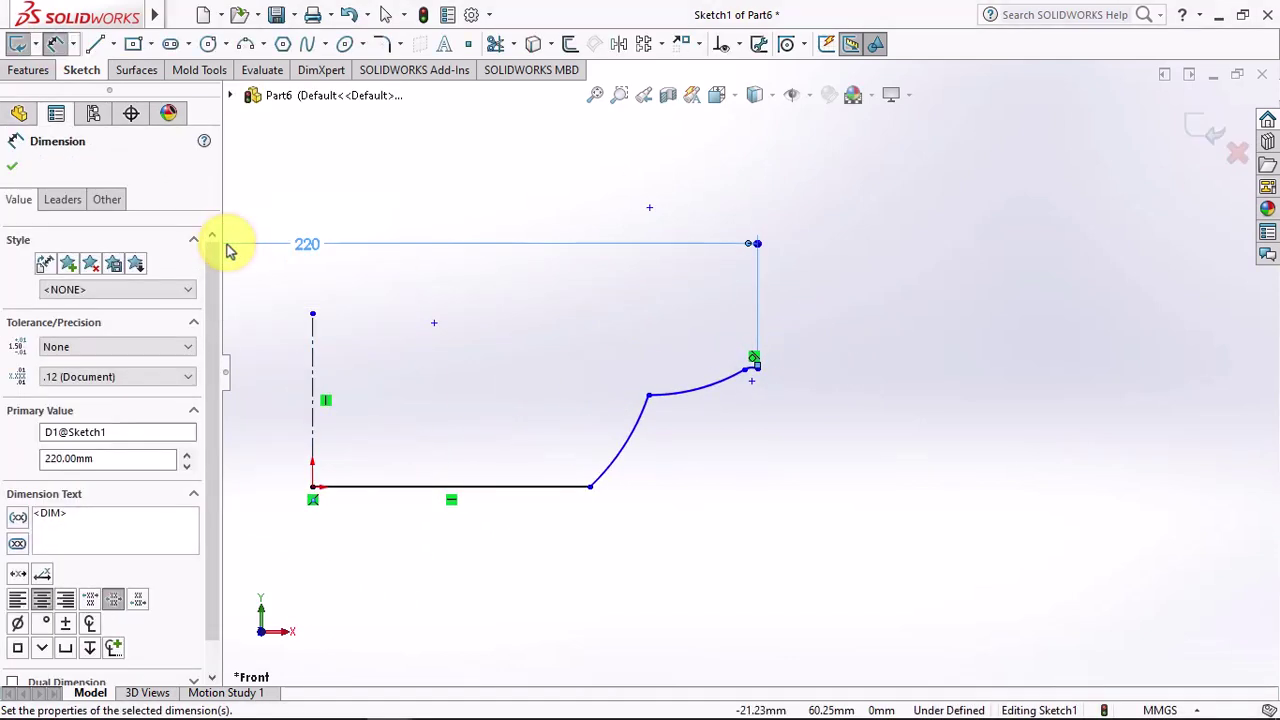
{"action": "left_click", "coordinate": [757, 370]}
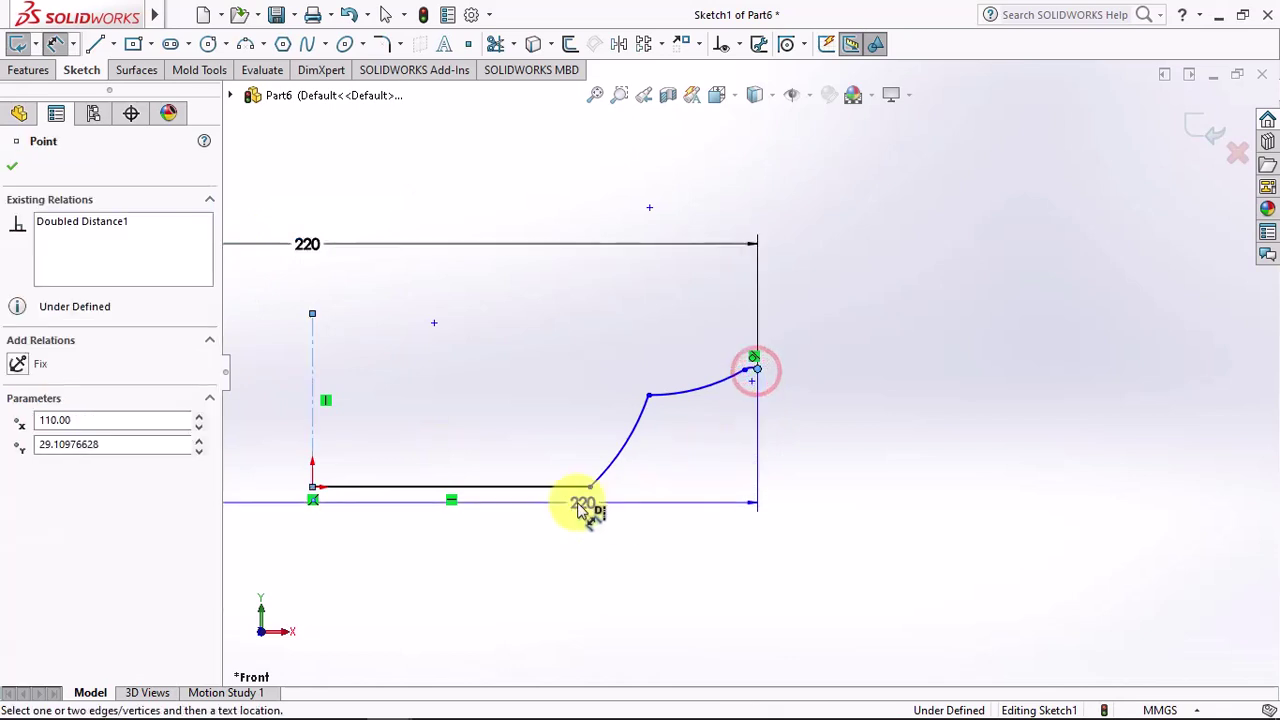
{"action": "left_click", "coordinate": [720, 487]}
{"action": "left_click", "coordinate": [848, 432]}
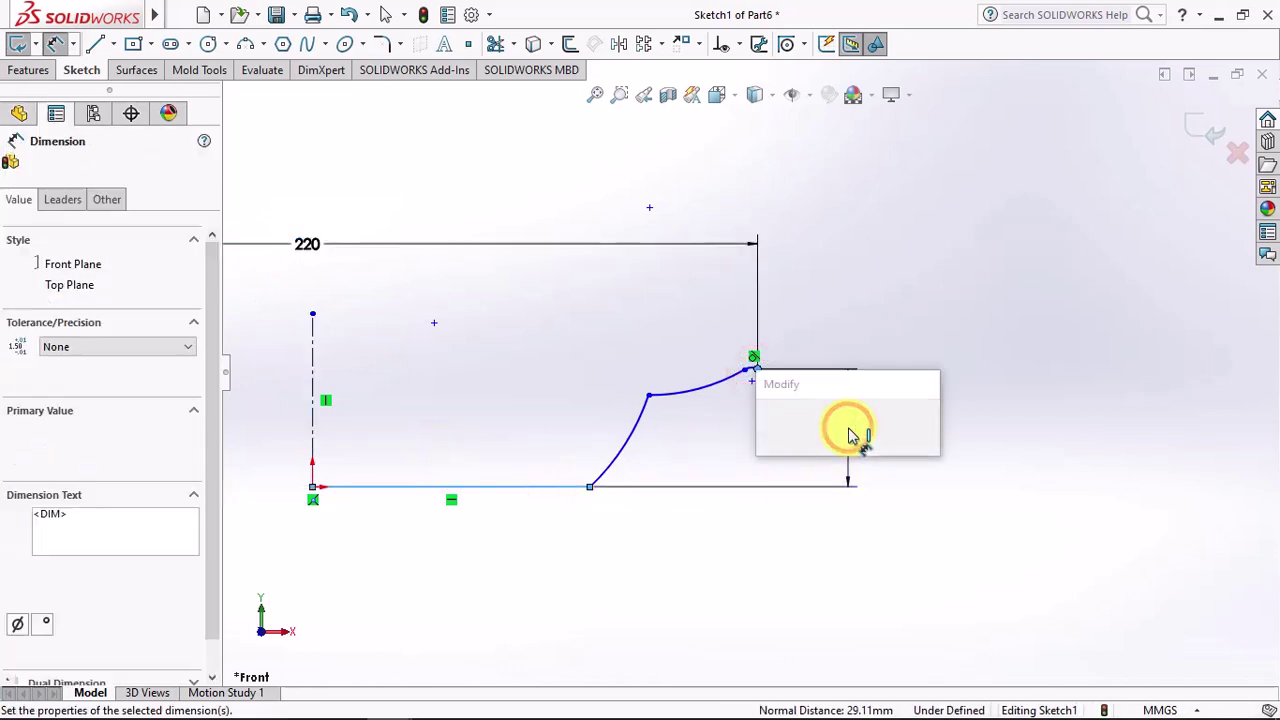
{"action": "type", "text": "36"}
{"action": "left_click", "coordinate": [771, 428]}
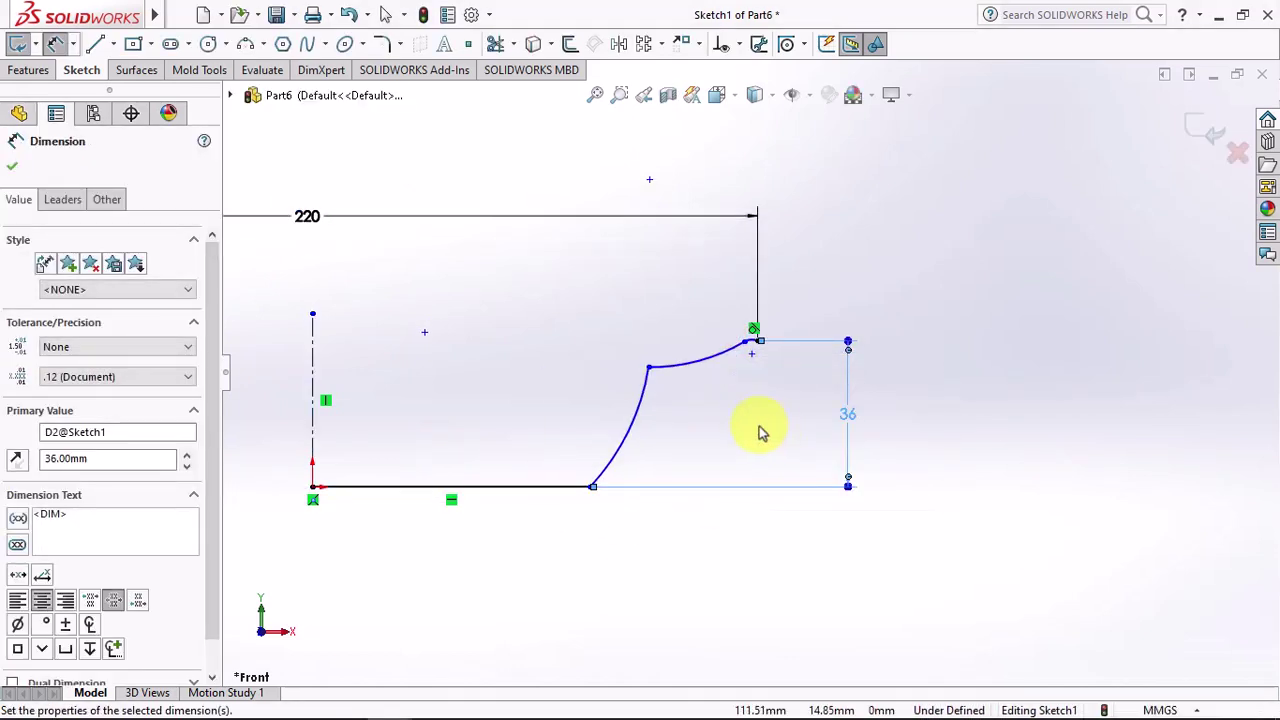
Set the knee height to 26 and the base diameter to 136
{"action": "left_click", "coordinate": [649, 369]}
{"action": "left_click", "coordinate": [549, 486]}
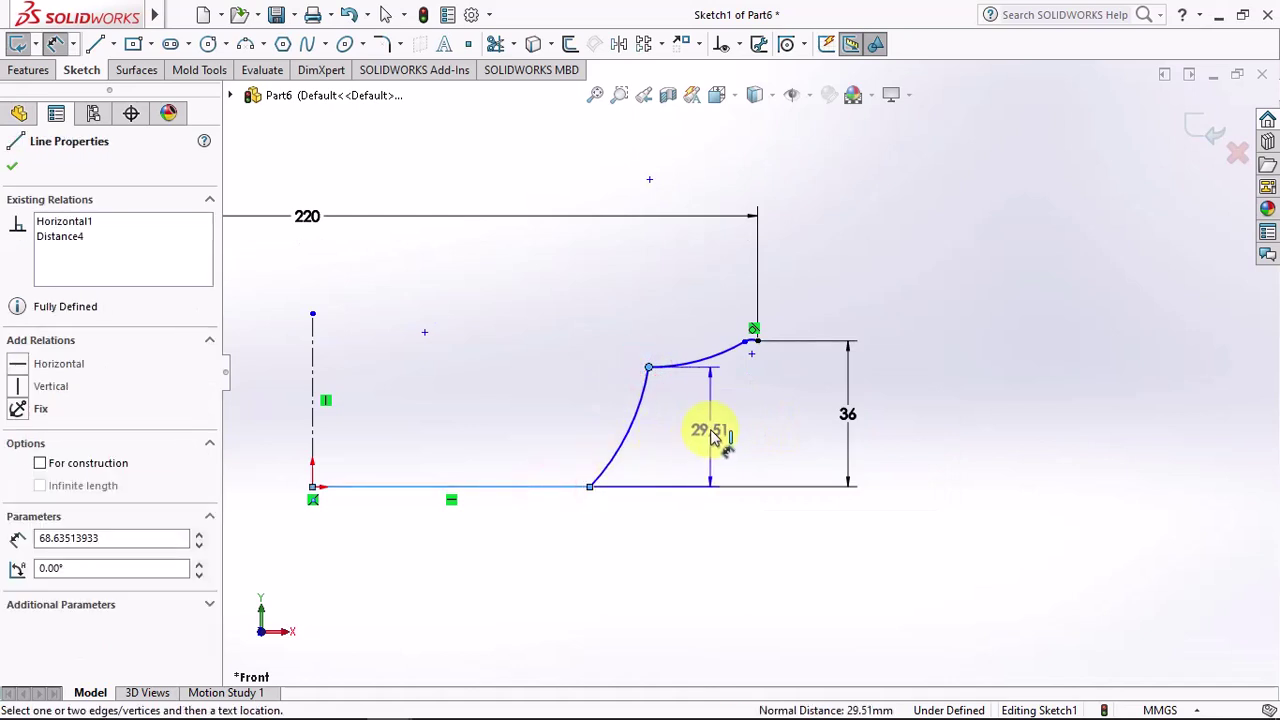
{"action": "left_click", "coordinate": [712, 437]}
{"action": "type", "text": "26"}
{"action": "left_click", "coordinate": [626, 426]}
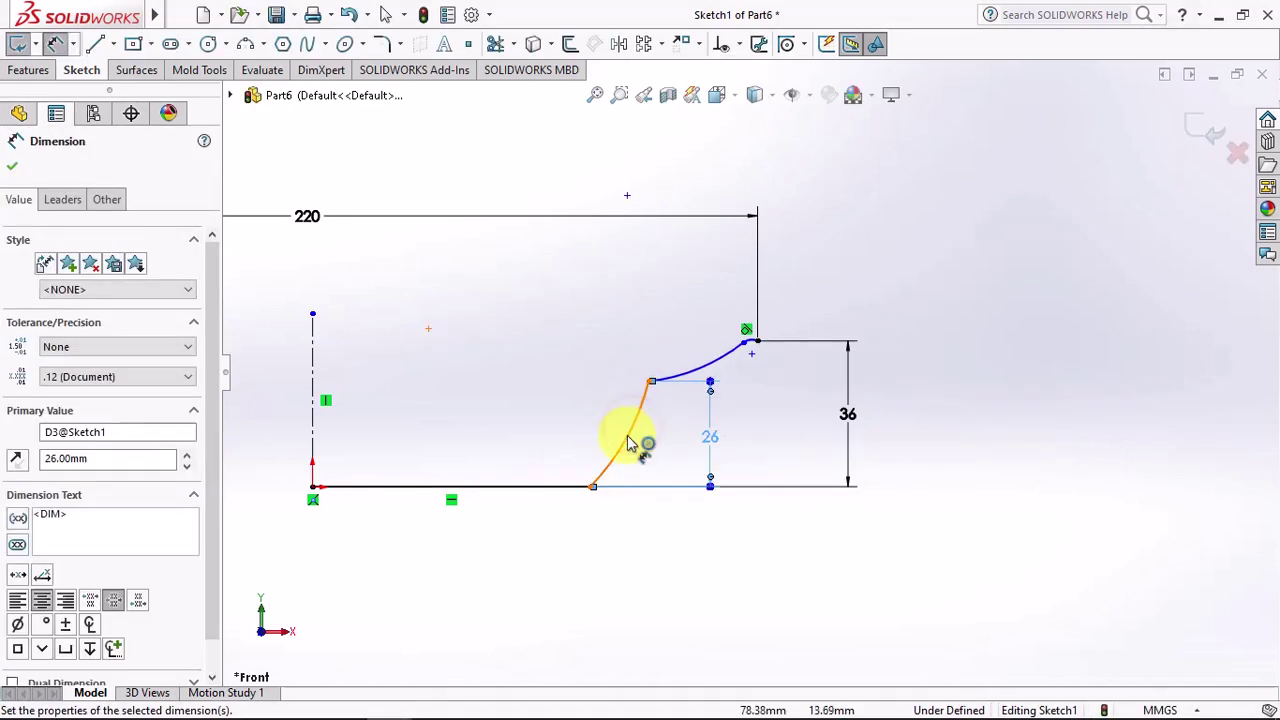
{"action": "left_click", "coordinate": [590, 488]}
{"action": "left_click", "coordinate": [314, 455]}
{"action": "left_click", "coordinate": [292, 546]}
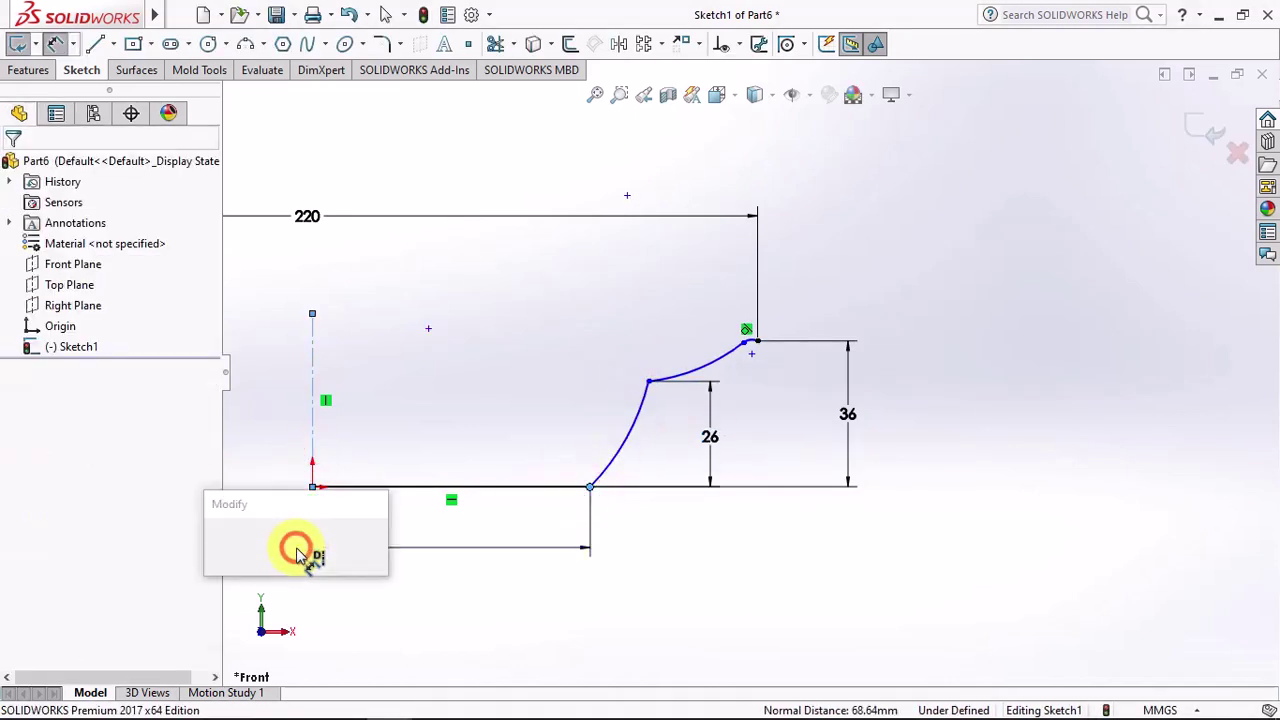
{"action": "type", "text": "136"}
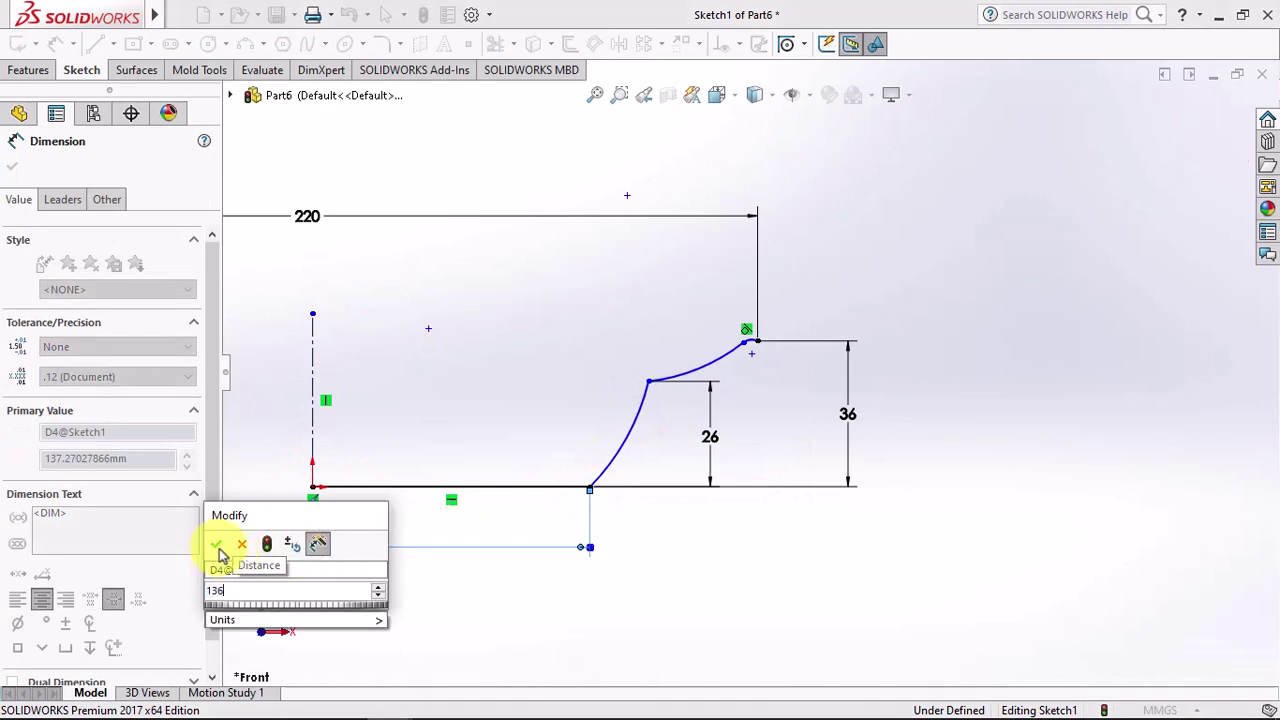
{"action": "left_click", "coordinate": [216, 544]}
Set the knee diameter to 166
{"action": "left_click", "coordinate": [649, 381]}
{"action": "left_click", "coordinate": [313, 440]}
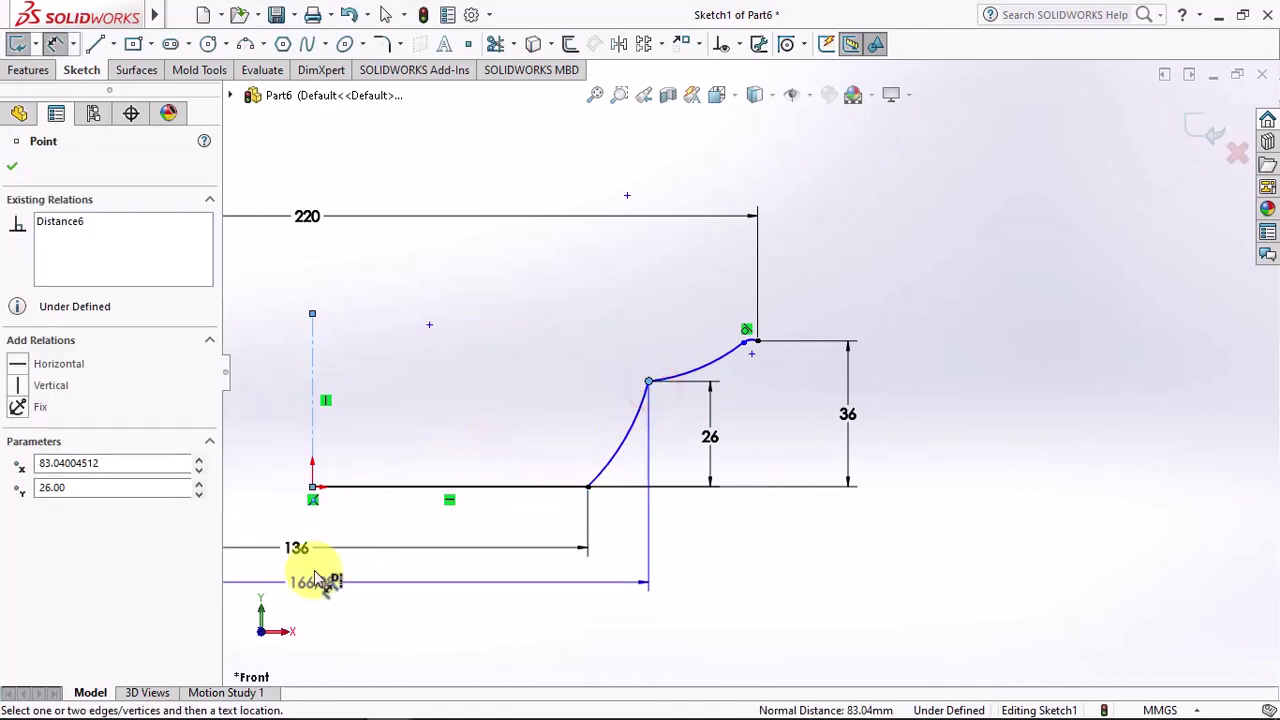
{"action": "left_click", "coordinate": [320, 280]}
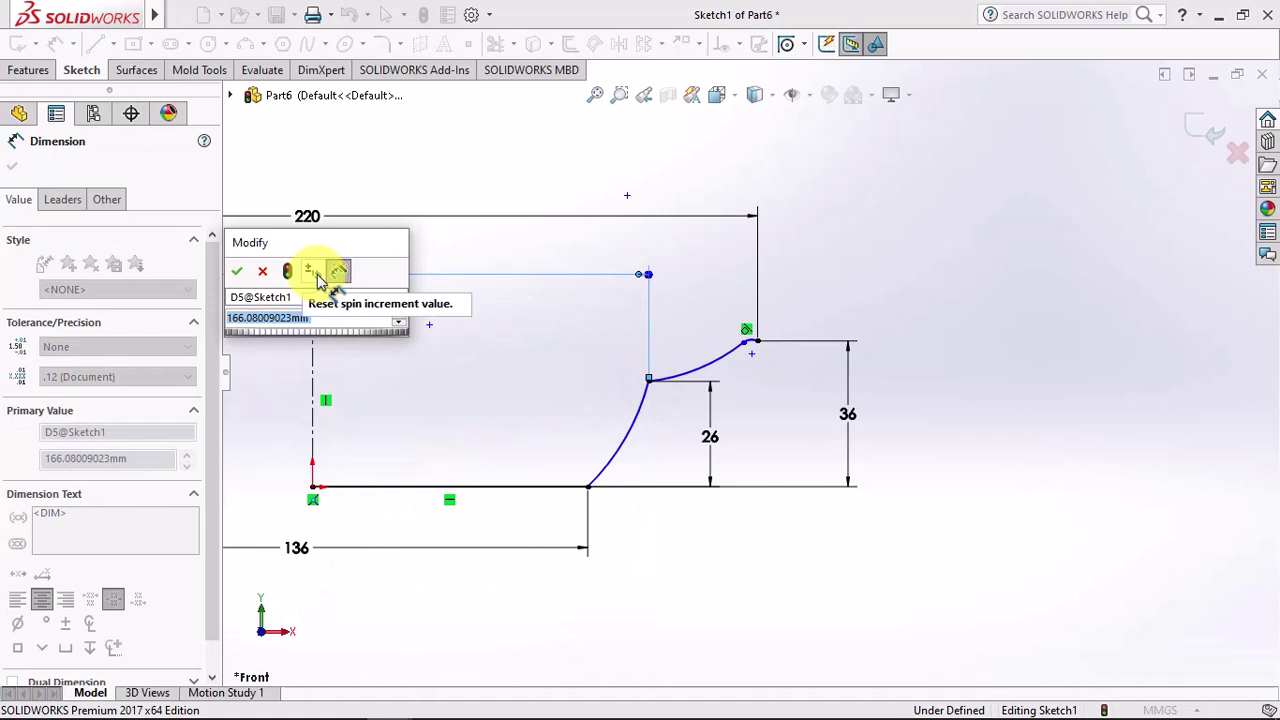
{"action": "type", "text": "166"}
{"action": "left_click", "coordinate": [239, 276]}
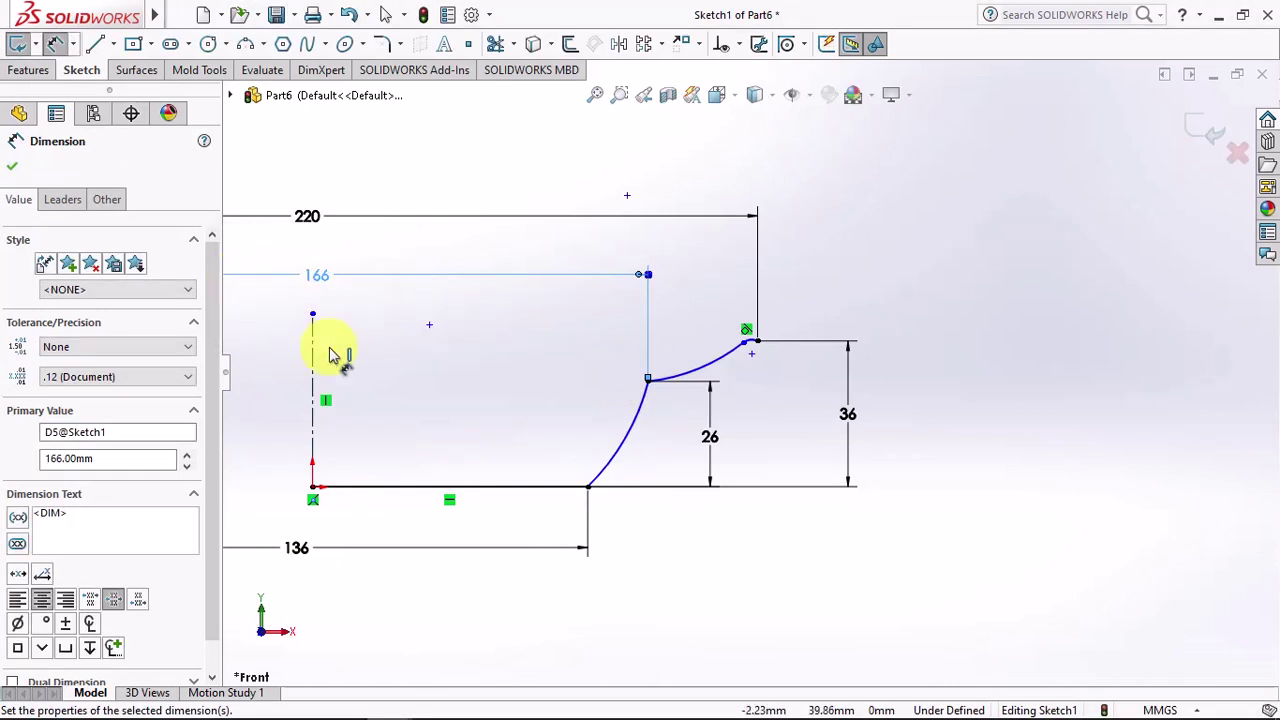
{"action": "left_click", "coordinate": [629, 452]}
Set the lower wall arc radius to 42 and the upper arc radius to 49
{"action": "left_click", "coordinate": [574, 421]}
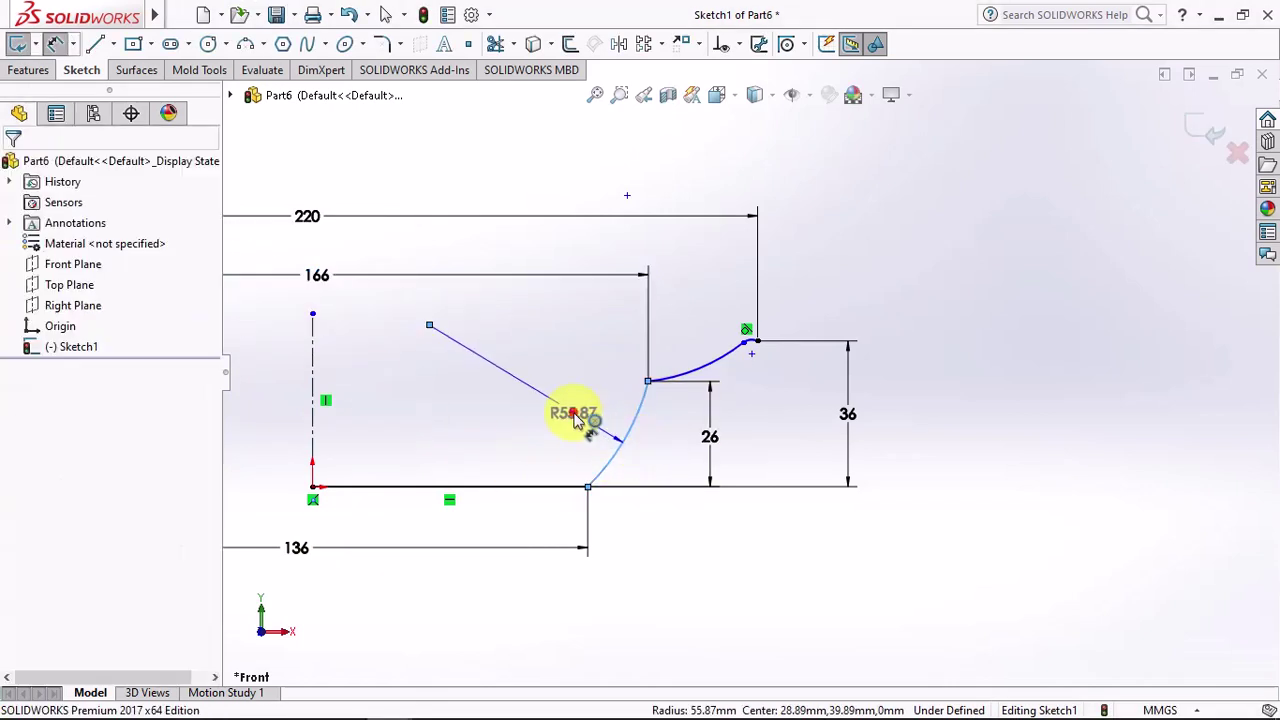
{"action": "type", "text": "42"}
{"action": "left_click", "coordinate": [493, 409]}
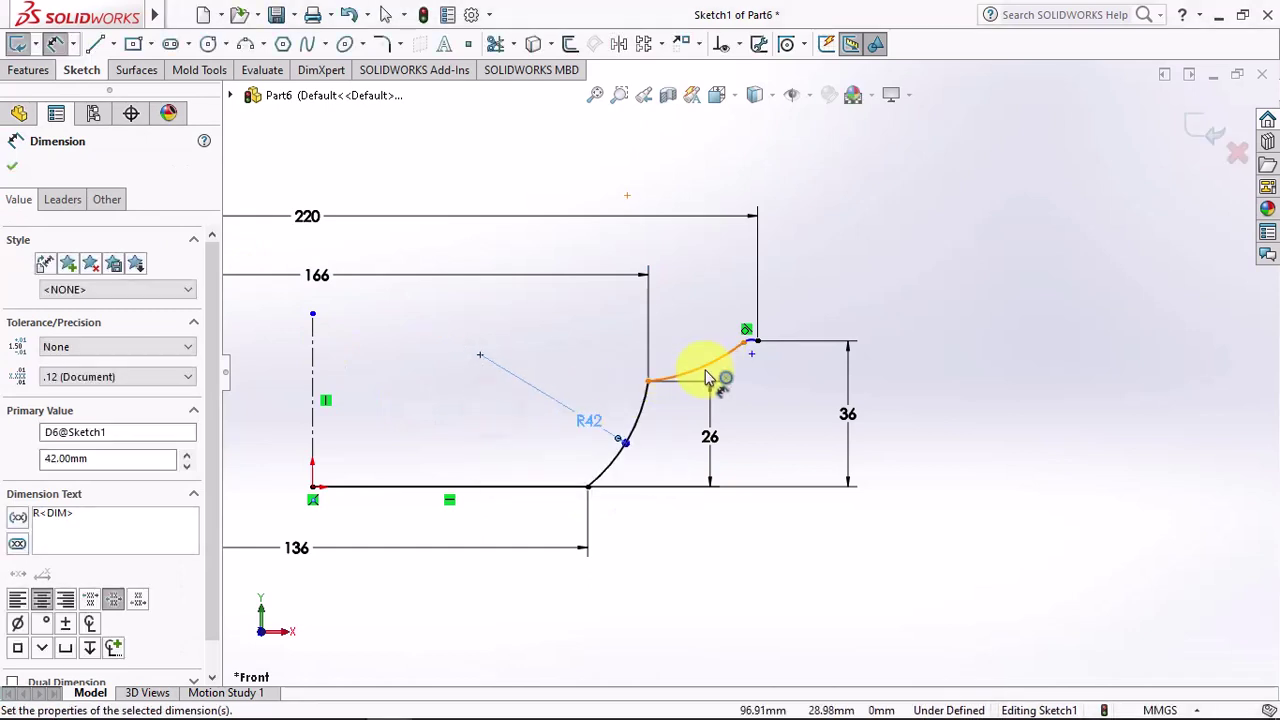
{"action": "left_click", "coordinate": [704, 367]}
{"action": "left_click", "coordinate": [685, 325]}
{"action": "type", "text": "49"}
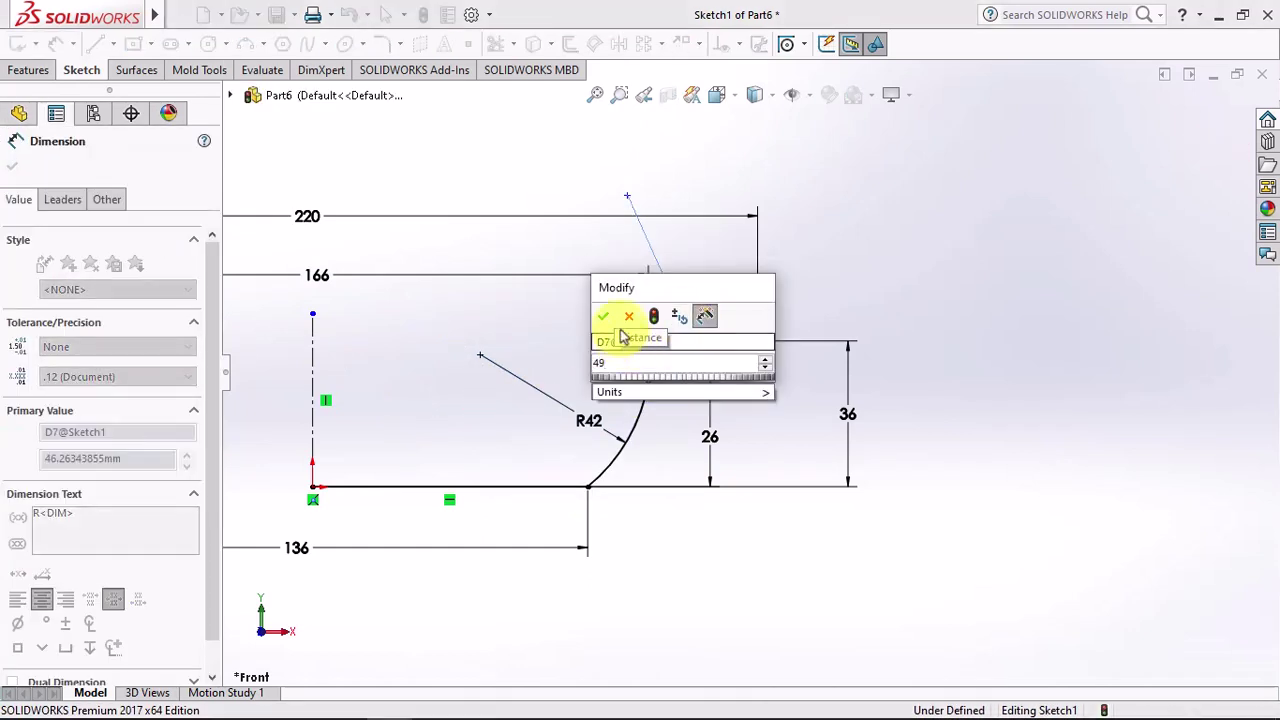
{"action": "left_click", "coordinate": [603, 316]}
Dimension the rim bump's horizontal width to 5 mm
{"action": "scroll", "coordinate": [757, 358], "scroll_direction": "down", "scroll_amount": 3}
{"action": "scroll", "coordinate": [754, 362], "scroll_direction": "down", "scroll_amount": 3}
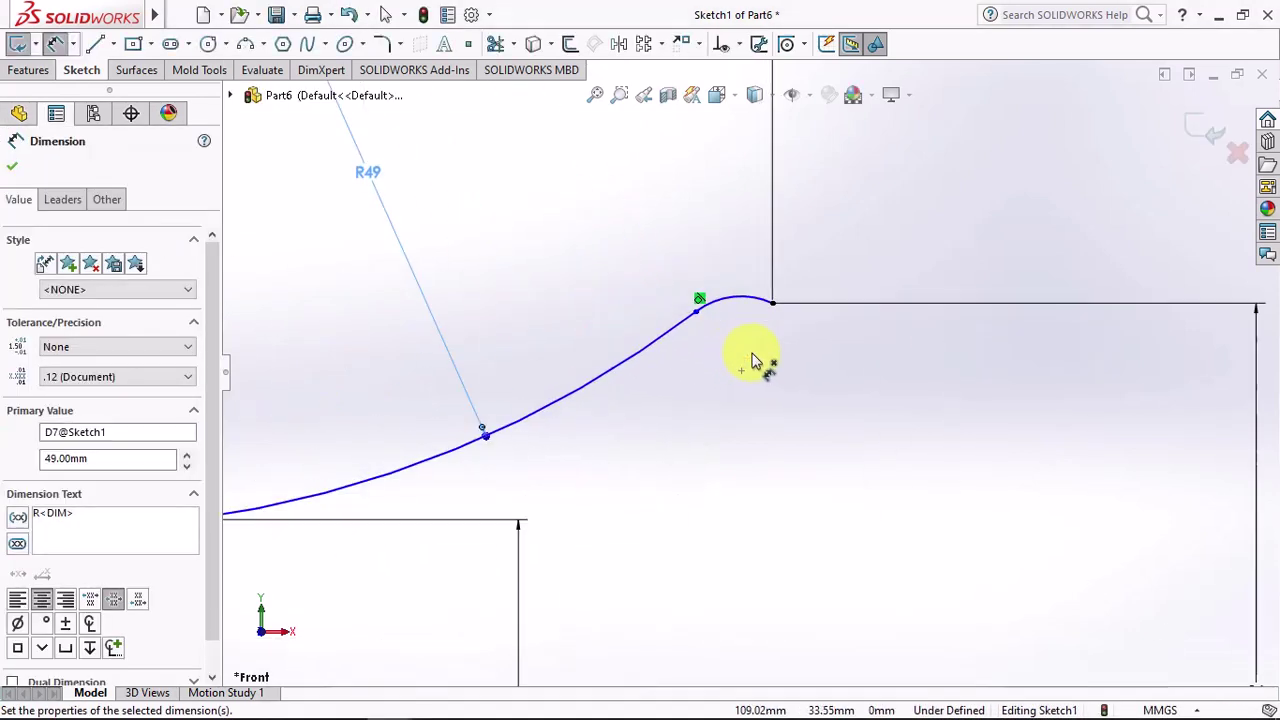
{"action": "scroll", "coordinate": [755, 361], "scroll_direction": "down", "scroll_amount": 2}
{"action": "left_click", "coordinate": [673, 295]}
{"action": "left_click", "coordinate": [781, 283]}
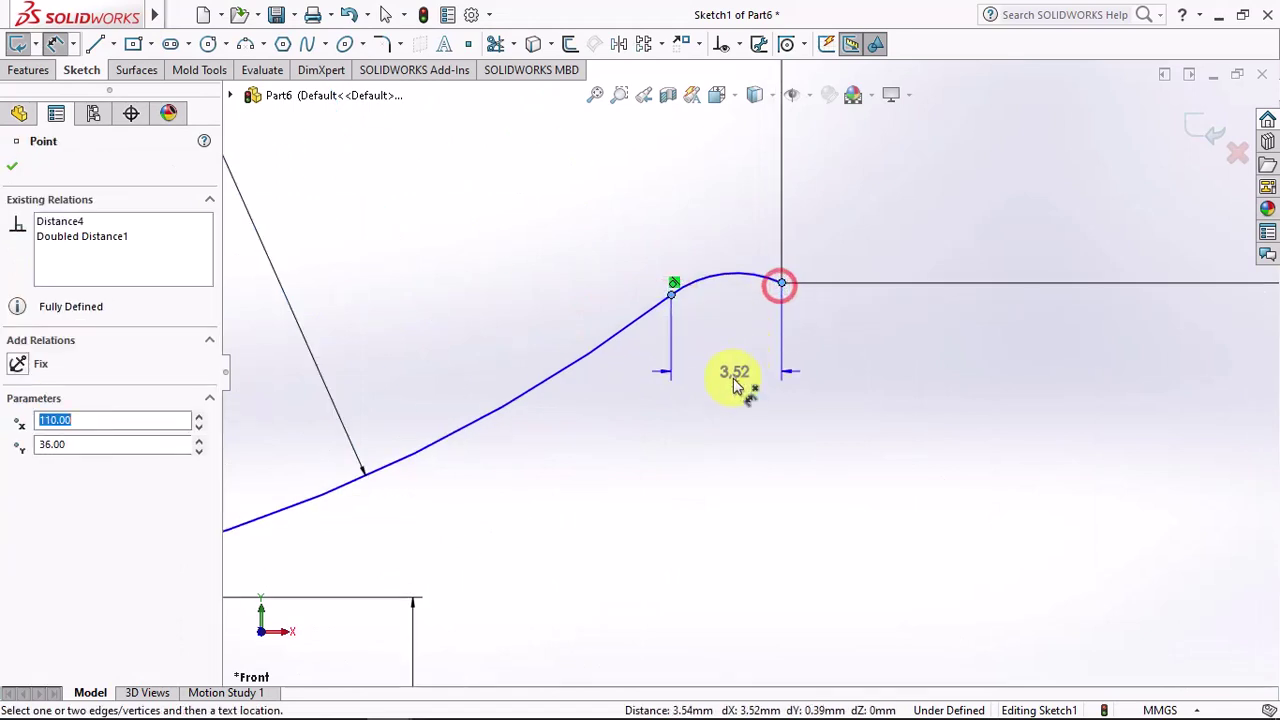
{"action": "left_click", "coordinate": [741, 190]}
{"action": "type", "text": "5"}
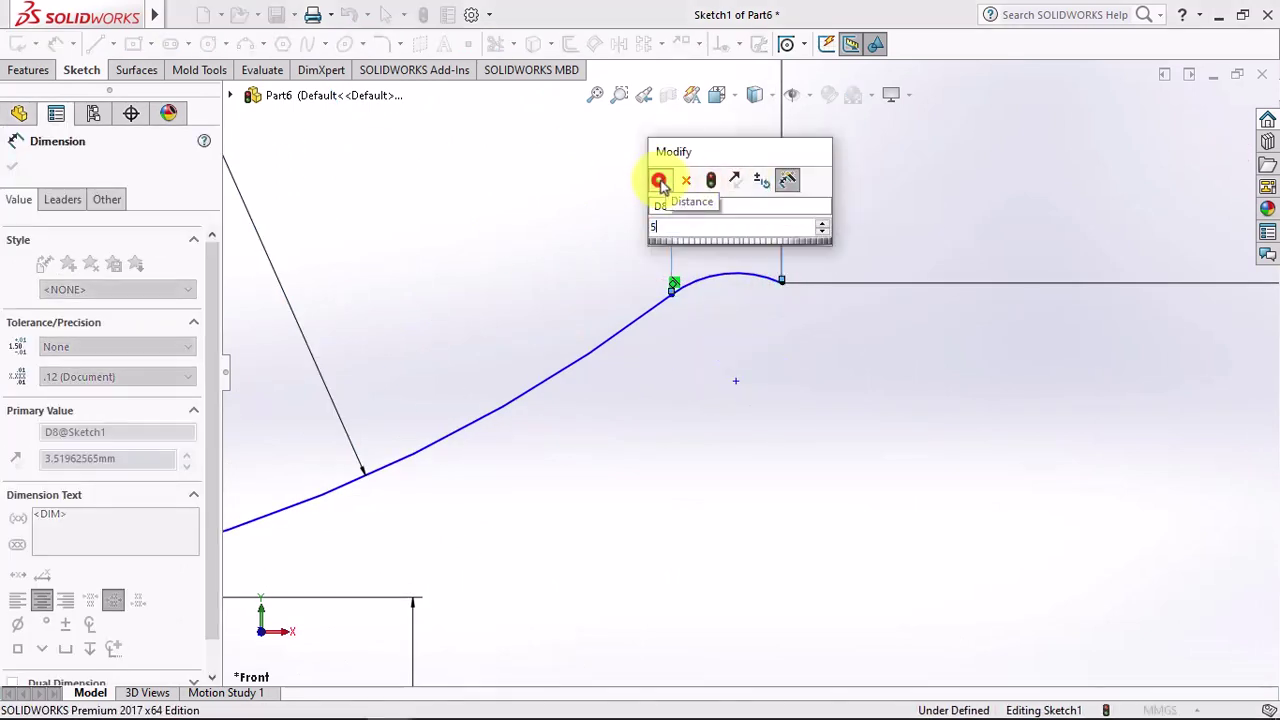
{"action": "left_click", "coordinate": [659, 178]}
Dimension the rim bump's vertical height to 0.2 mm, fully defining the sketch
{"action": "left_click", "coordinate": [628, 328]}
{"action": "left_click", "coordinate": [781, 282]}
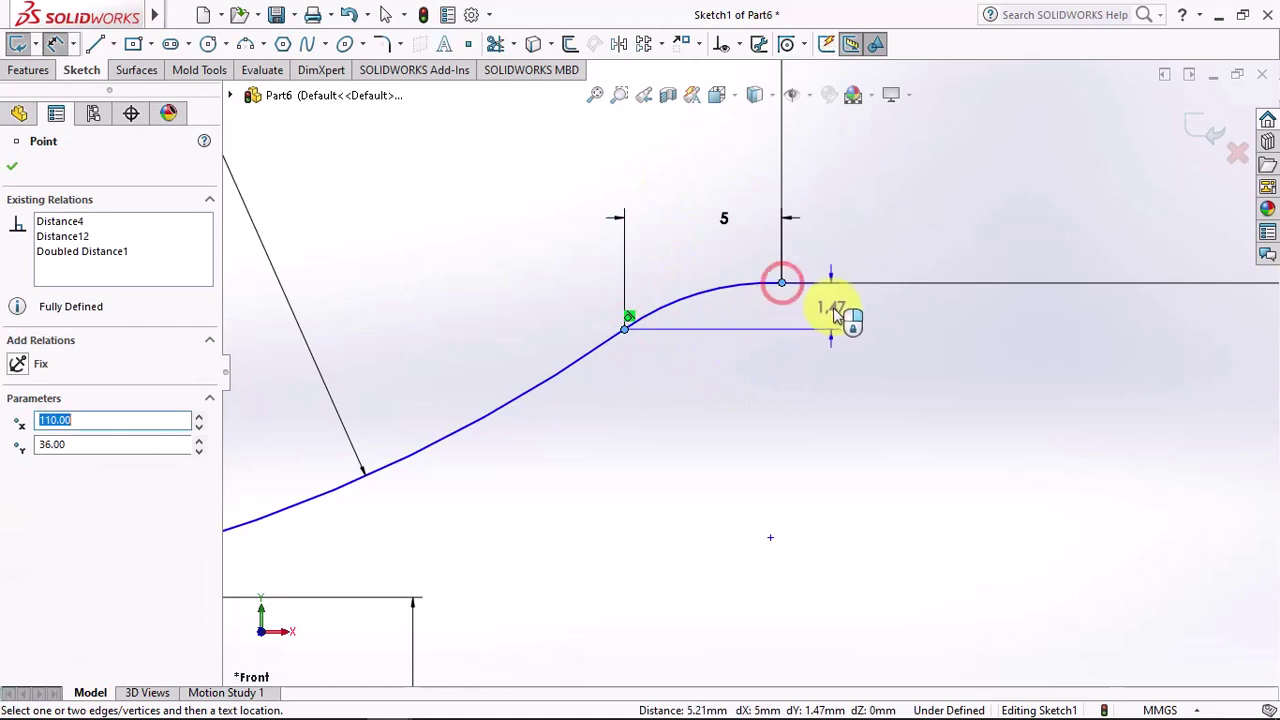
{"action": "left_click", "coordinate": [837, 314]}
{"action": "type", "text": "0.2"}
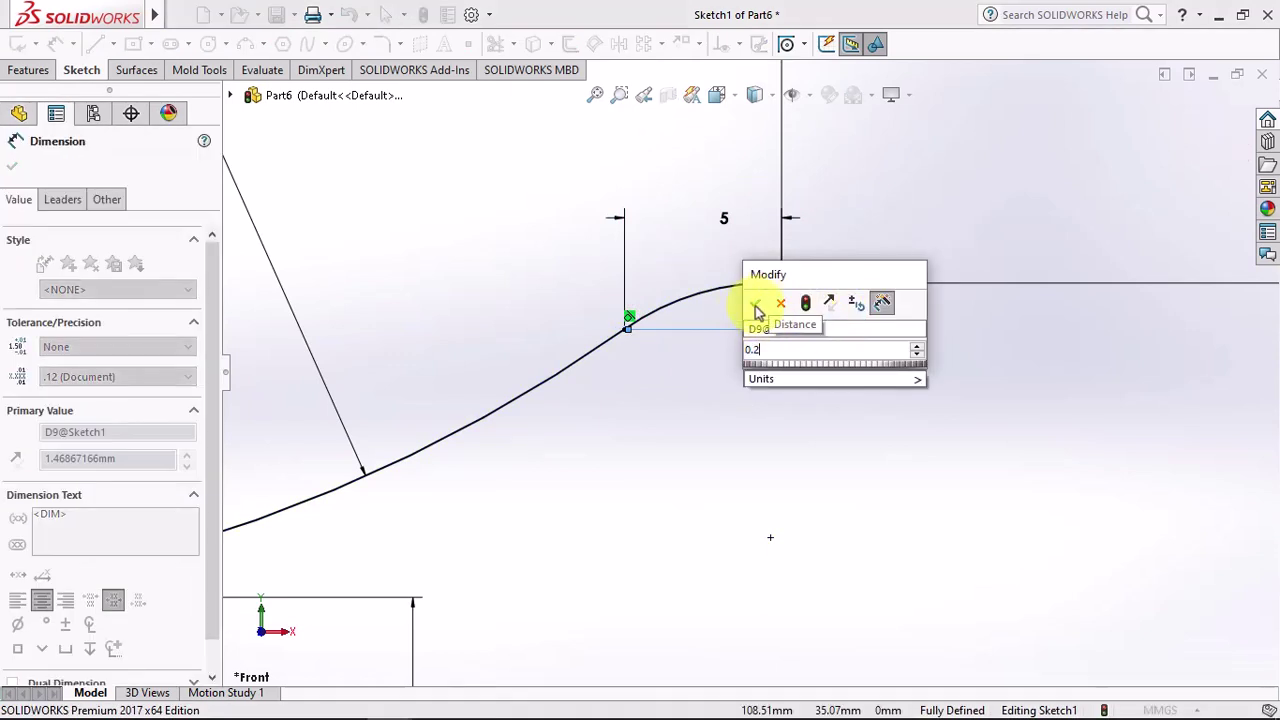
{"action": "left_click", "coordinate": [757, 311]}
{"action": "left_click", "coordinate": [767, 342]}
{"action": "scroll", "coordinate": [779, 376], "scroll_direction": "up", "scroll_amount": 3}
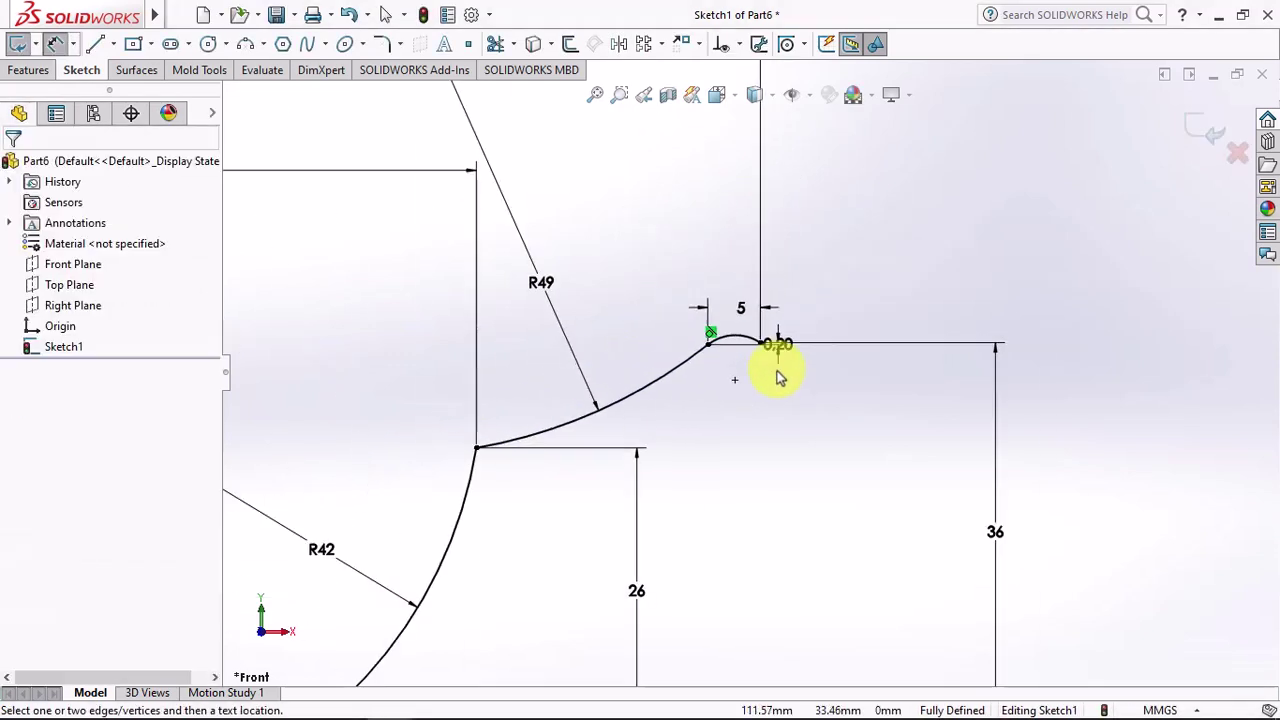
{"action": "scroll", "coordinate": [777, 366], "scroll_direction": "up", "scroll_amount": 2}
{"action": "scroll", "coordinate": [608, 517], "scroll_direction": "down", "scroll_amount": 2}
Fillet the bottom corner at R10 and the junction between the two arcs at R4
{"action": "left_click", "coordinate": [384, 45]}
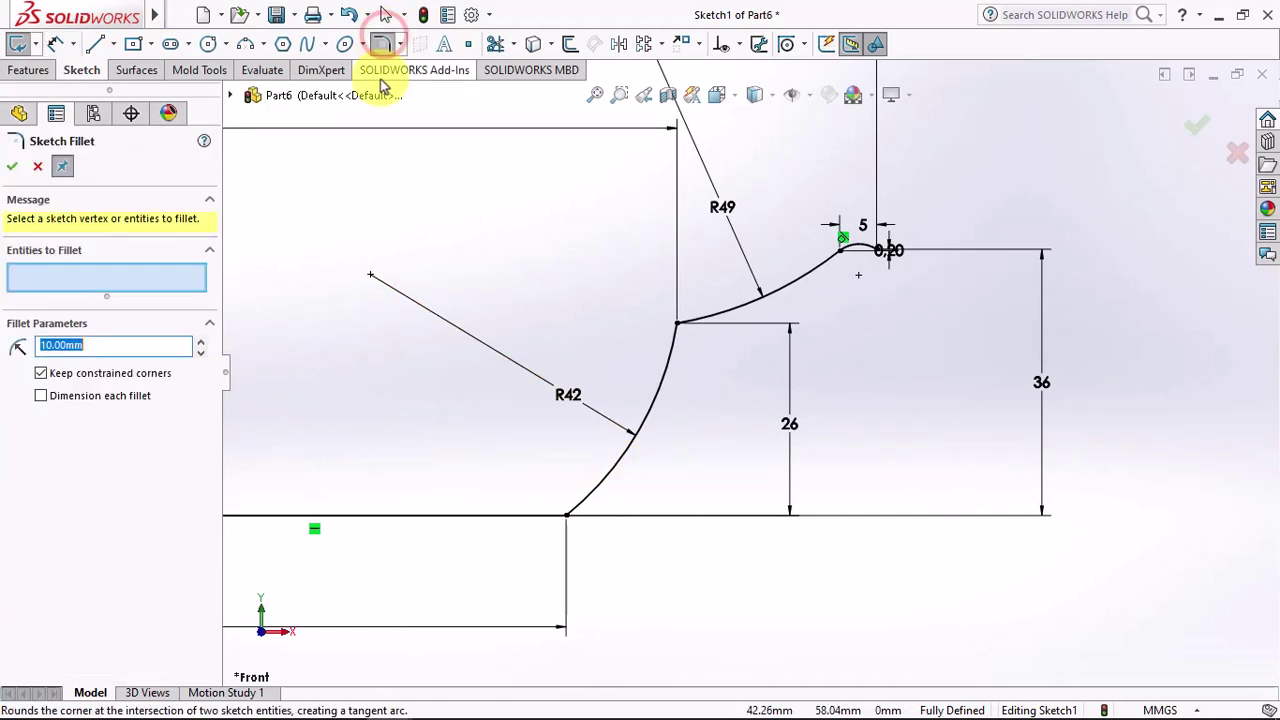
{"action": "left_click", "coordinate": [568, 516]}
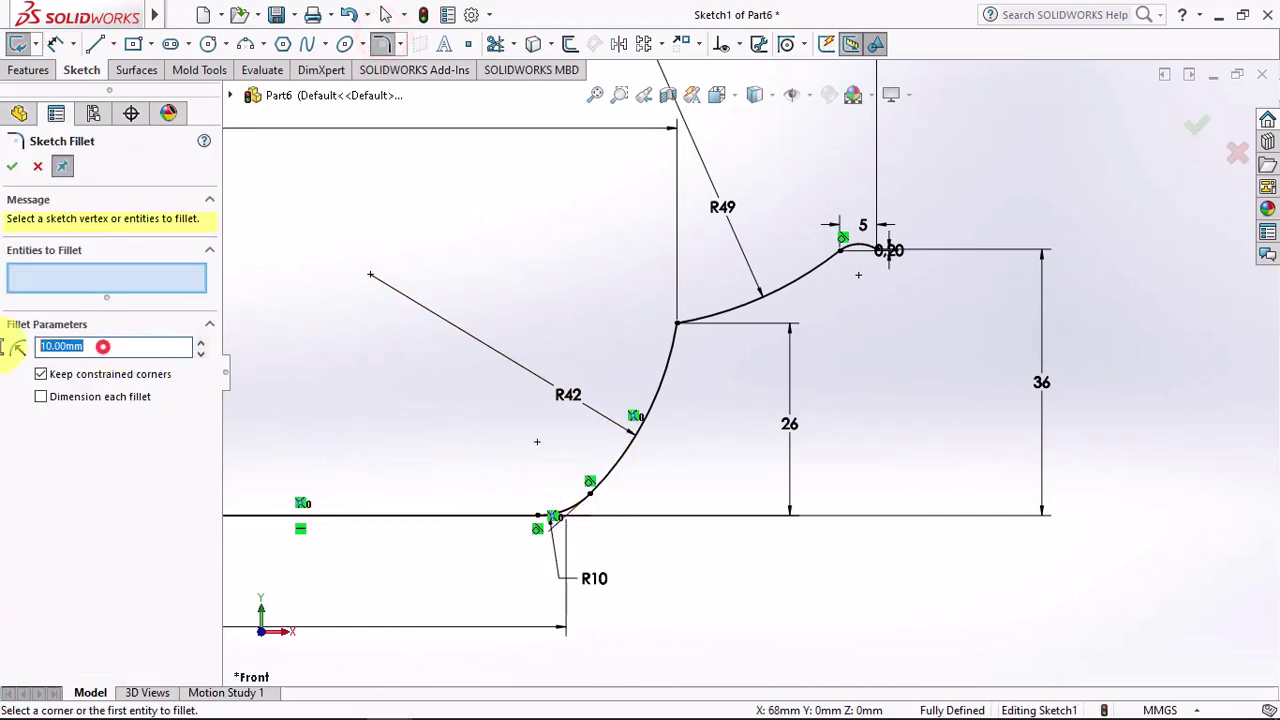
{"action": "type", "text": "4"}
{"action": "left_click", "coordinate": [677, 324]}
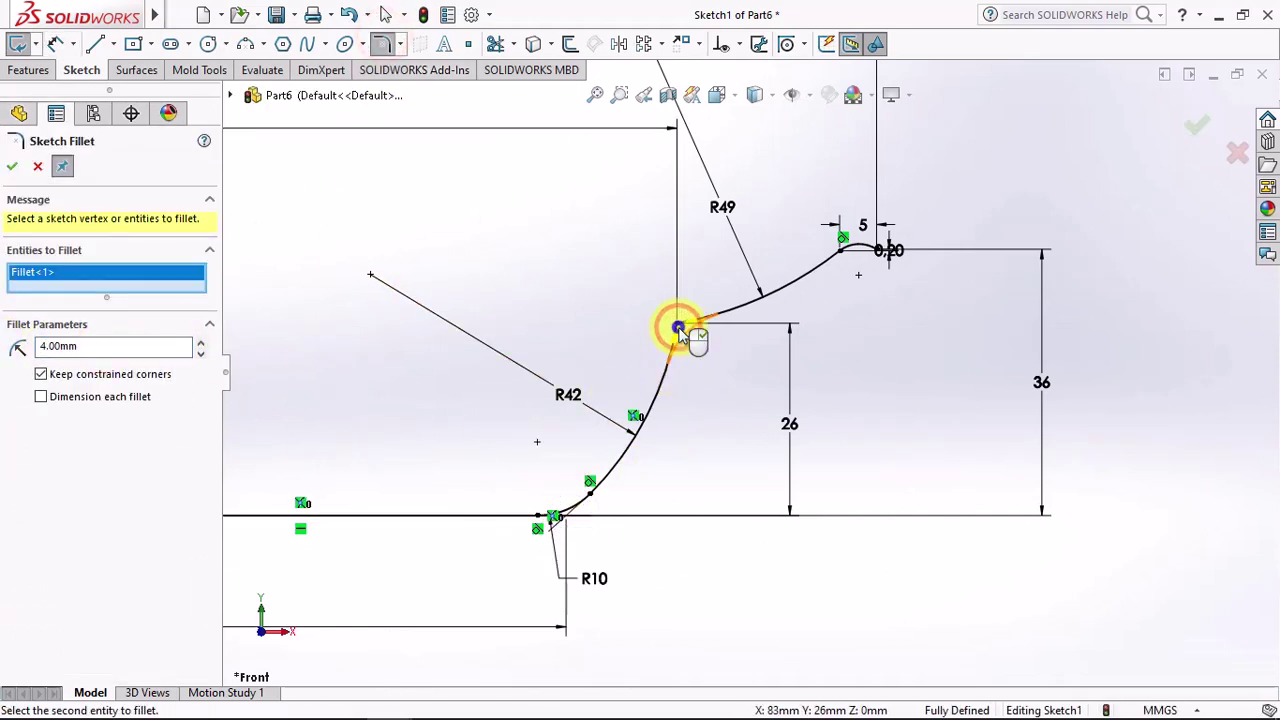
{"action": "scroll", "coordinate": [686, 328], "scroll_direction": "down", "scroll_amount": 2}
{"action": "left_click", "coordinate": [12, 165]}
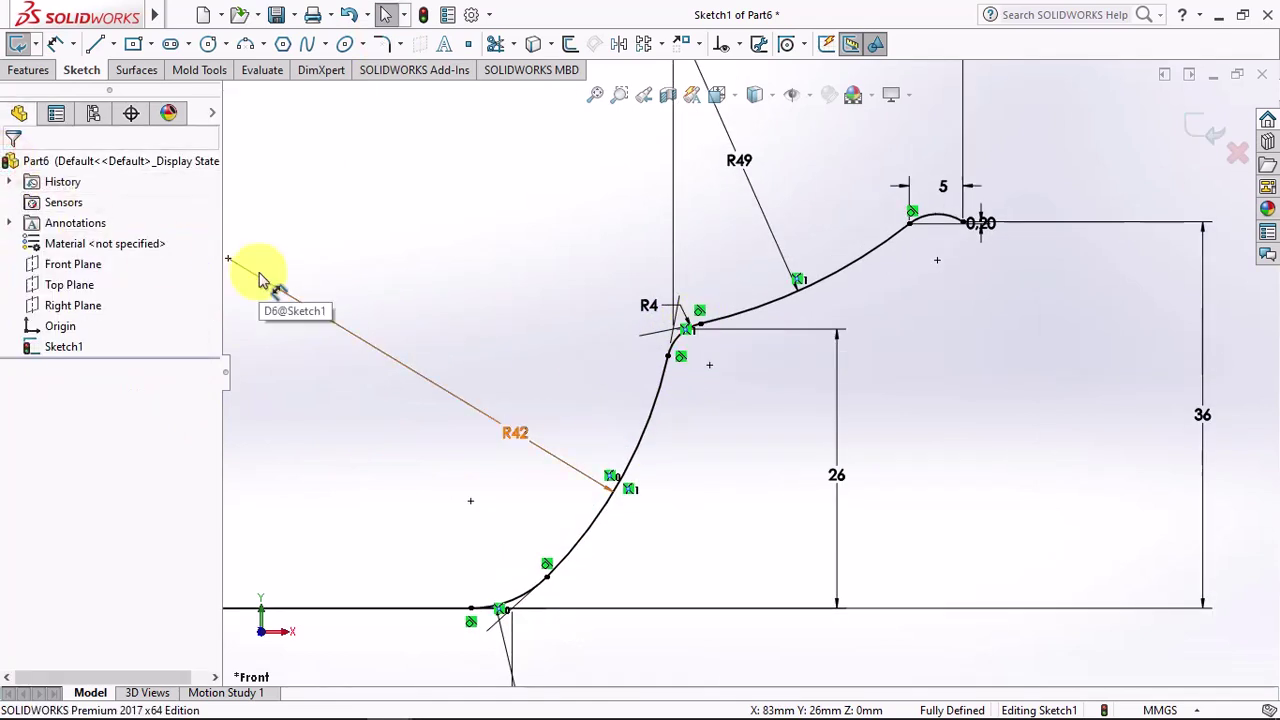
{"action": "left_click", "coordinate": [569, 44]}
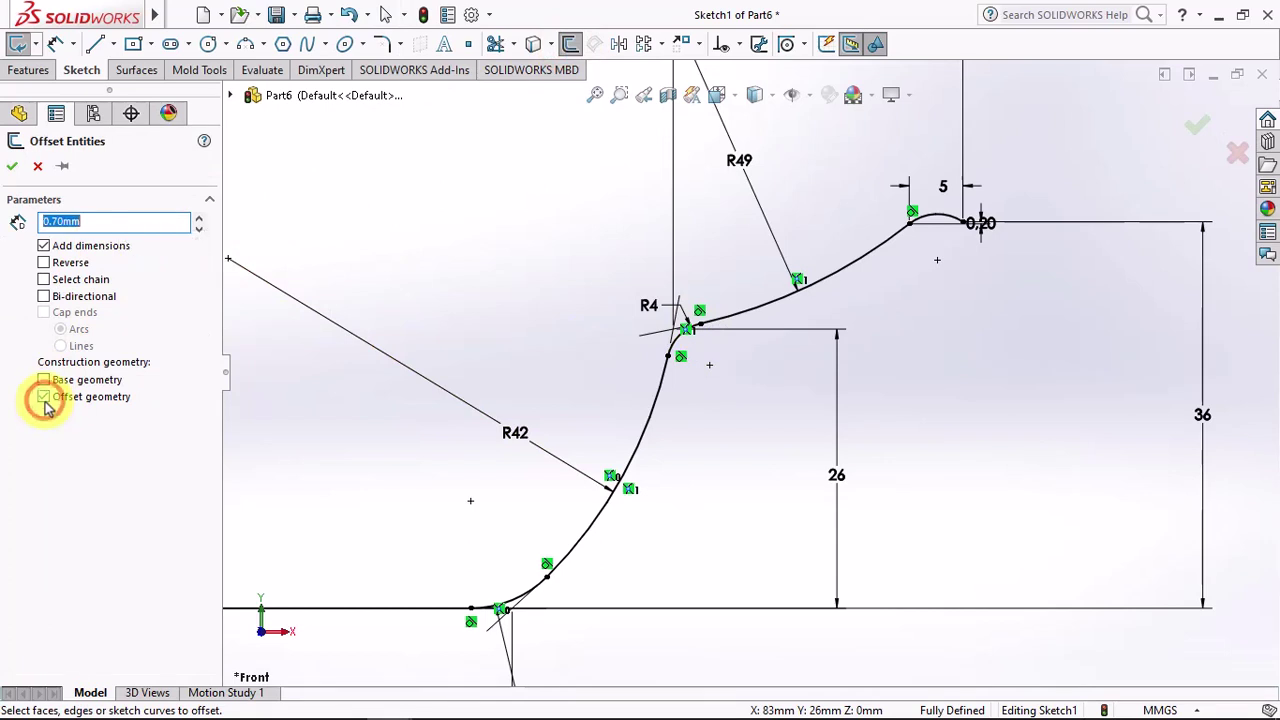
Offset the base line and curved wall chain 0.70 mm to the inner side
{"action": "left_click", "coordinate": [388, 609]}
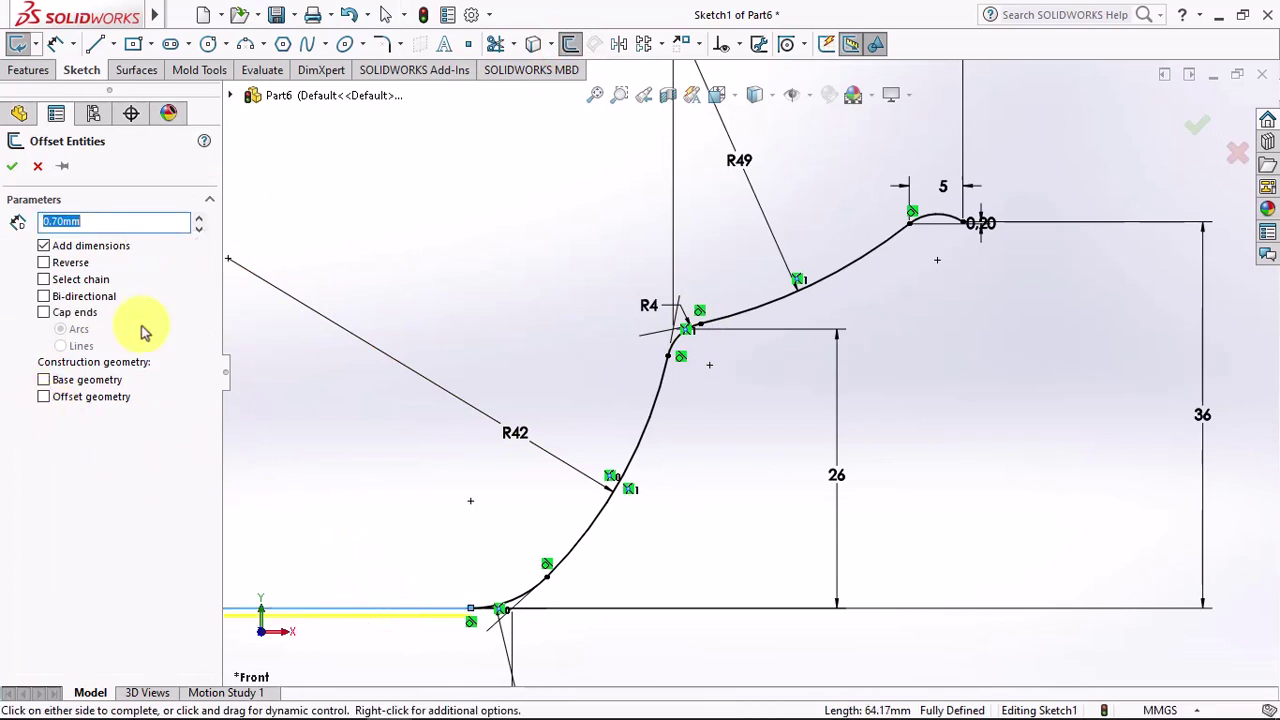
{"action": "left_click", "coordinate": [517, 600]}
{"action": "left_click", "coordinate": [575, 545]}
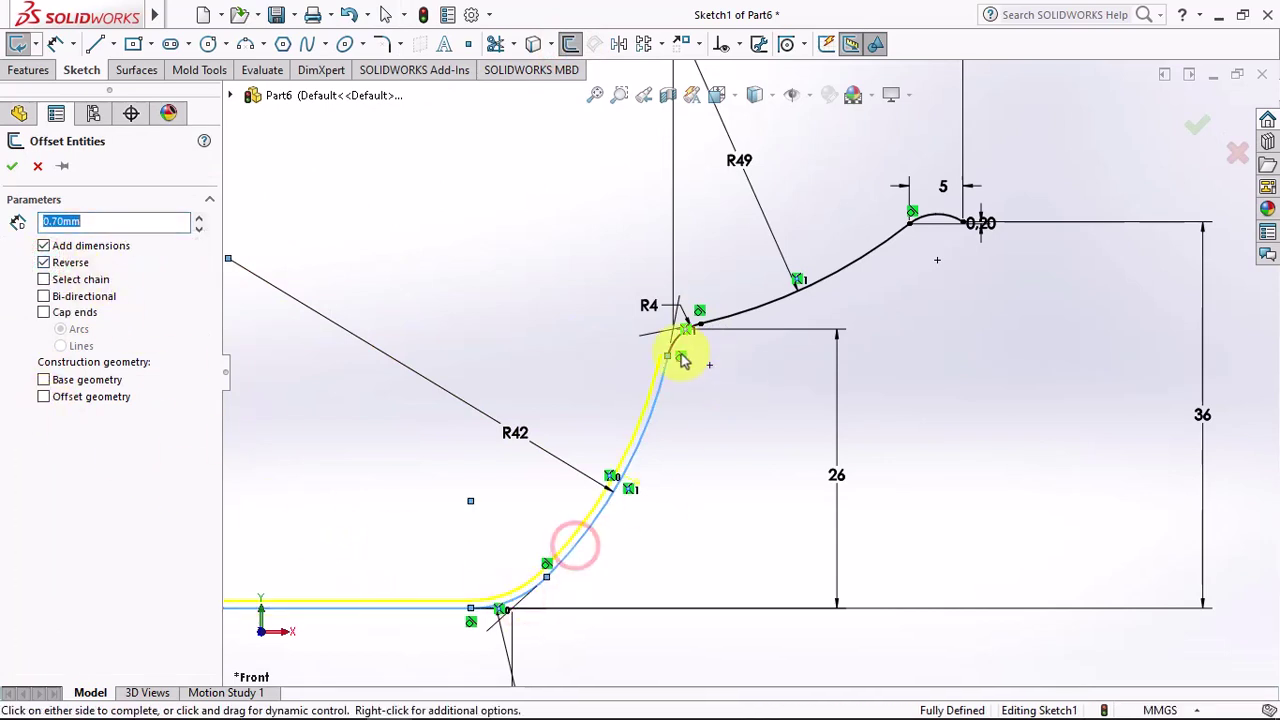
{"action": "left_click", "coordinate": [742, 320]}
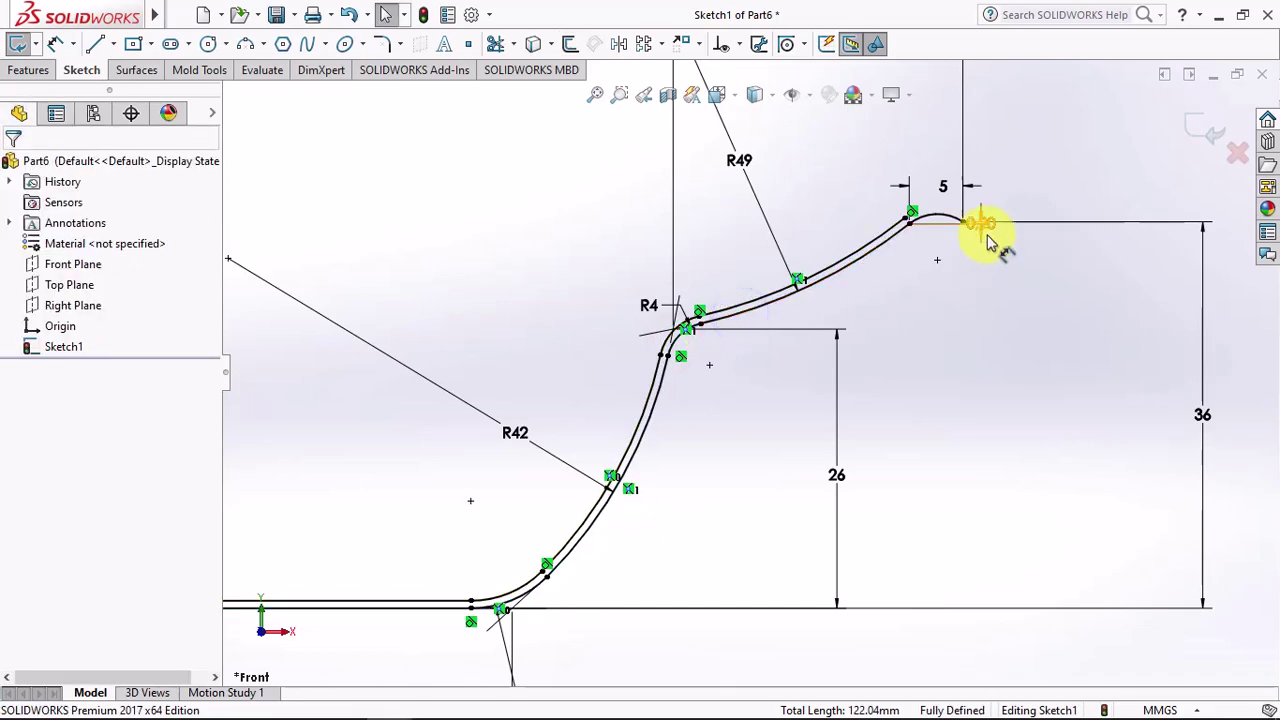
{"action": "scroll", "coordinate": [914, 234], "scroll_direction": "down", "scroll_amount": 3}
{"action": "scroll", "coordinate": [885, 233], "scroll_direction": "down", "scroll_amount": 2}
Draw a horizontal construction centerline at the bump and offset it 2.50 mm upward
{"action": "left_click", "coordinate": [114, 46]}
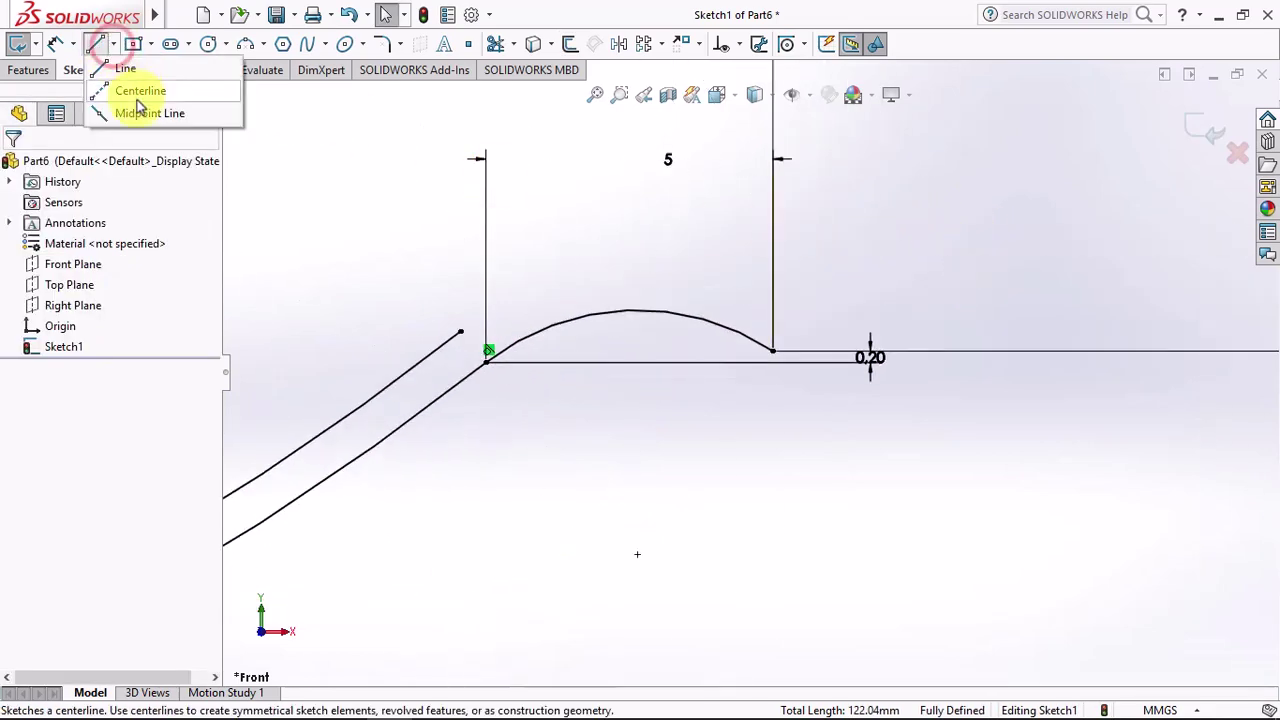
{"action": "left_click", "coordinate": [132, 92]}
{"action": "left_click", "coordinate": [773, 351]}
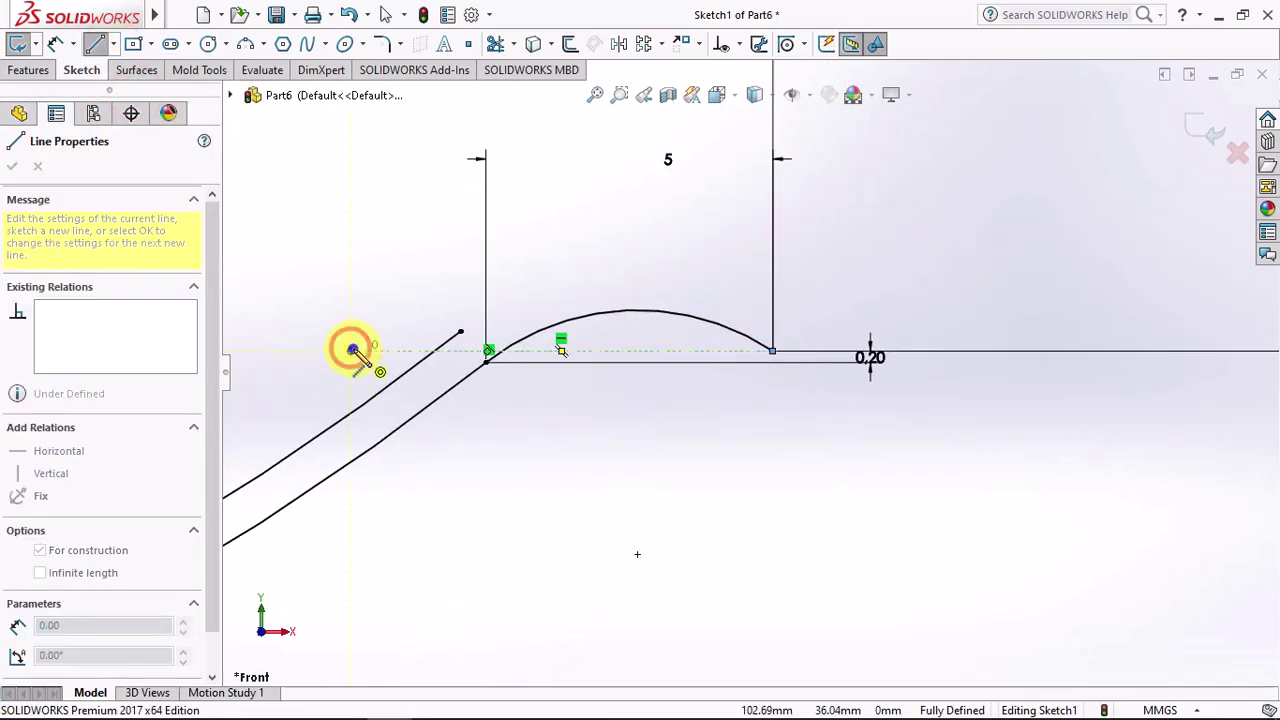
{"action": "left_click", "coordinate": [351, 350]}
{"action": "key", "text": "Escape"}
{"action": "left_click", "coordinate": [568, 46]}
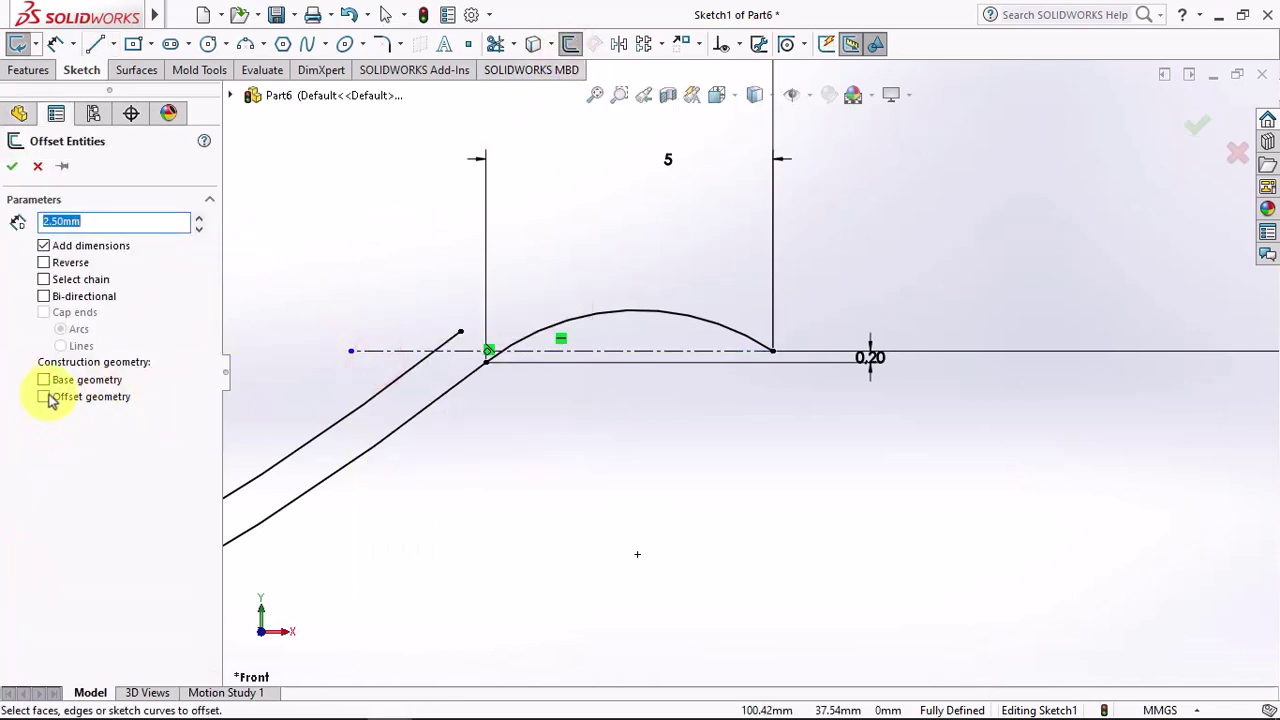
{"action": "left_click", "coordinate": [600, 355]}
{"action": "left_click", "coordinate": [606, 352]}
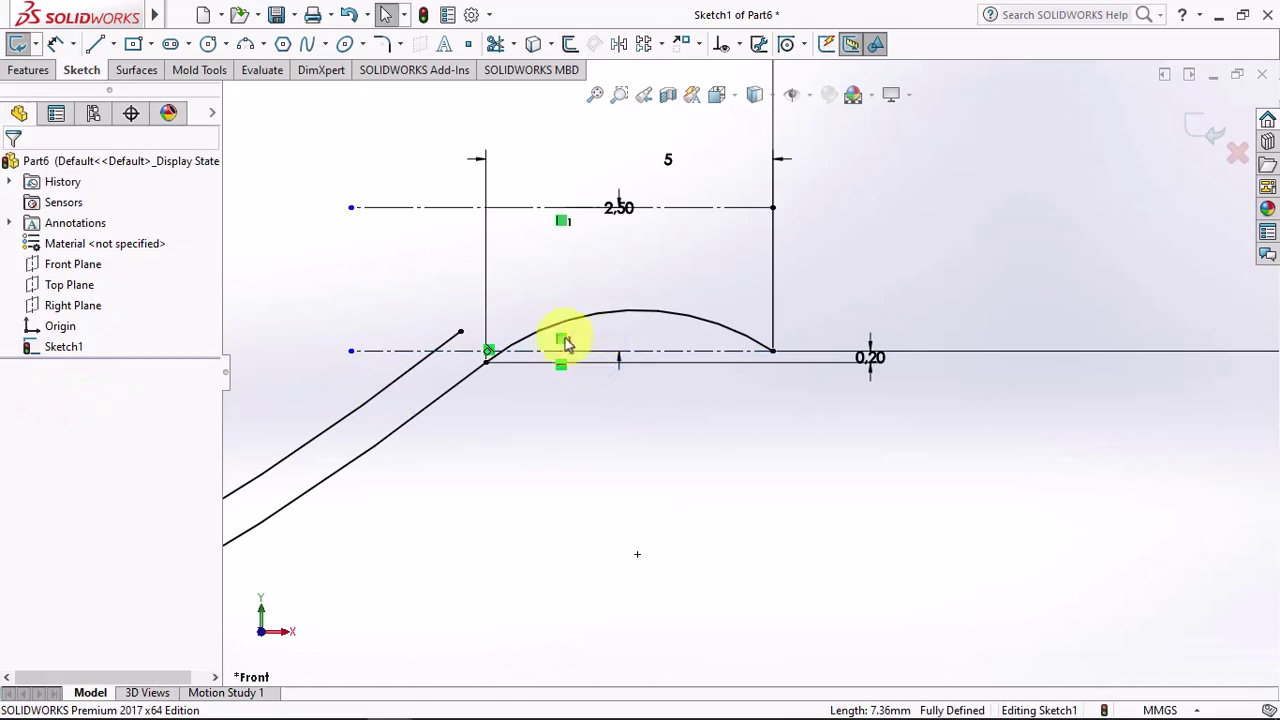
{"action": "left_click_drag", "start_coordinate": [461, 331], "coordinate": [516, 298]}
{"action": "left_click", "coordinate": [574, 420]}
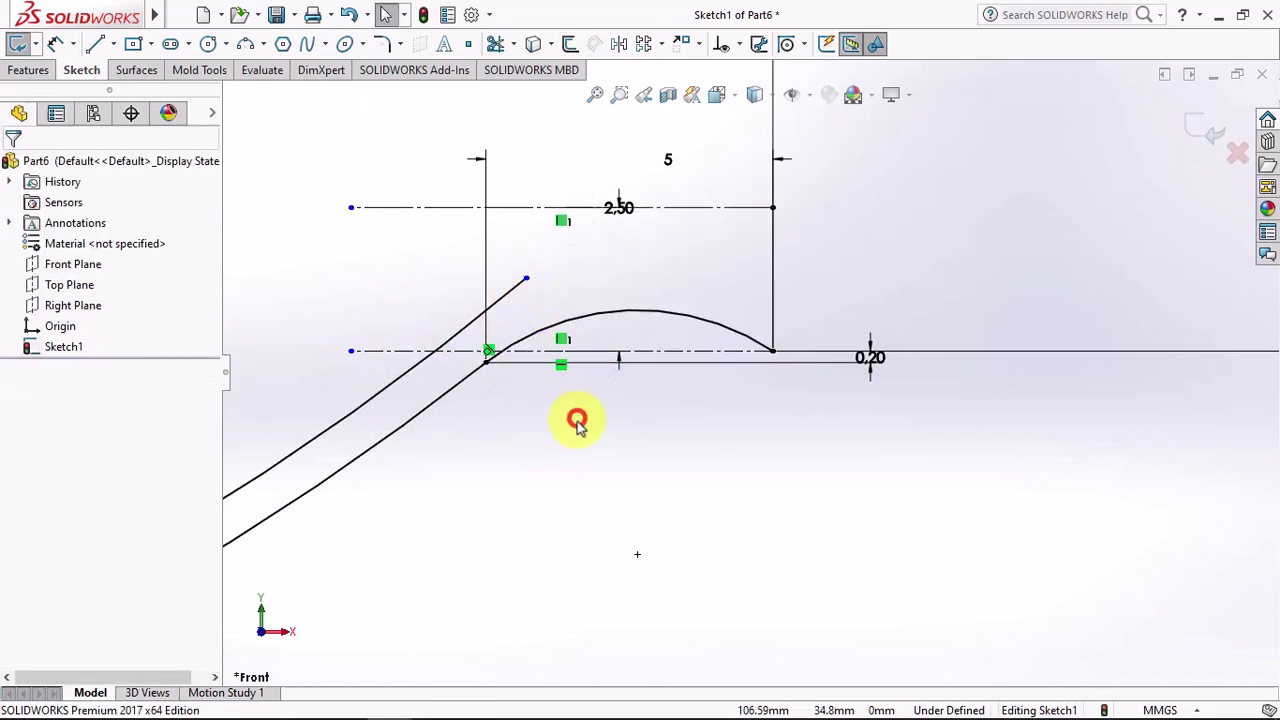
Draw the rim arc and make it tangent to the upper centerline and offset wall curve
{"action": "left_click", "coordinate": [245, 44]}
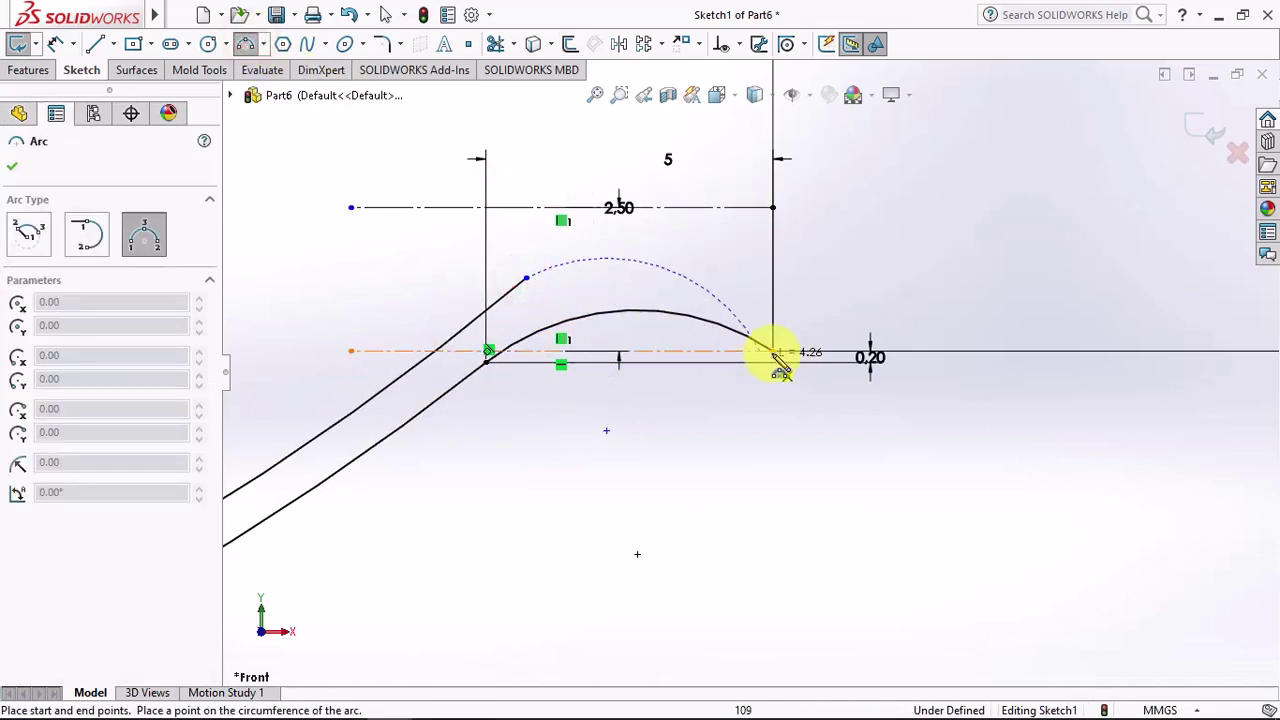
{"action": "left_click", "coordinate": [706, 238]}
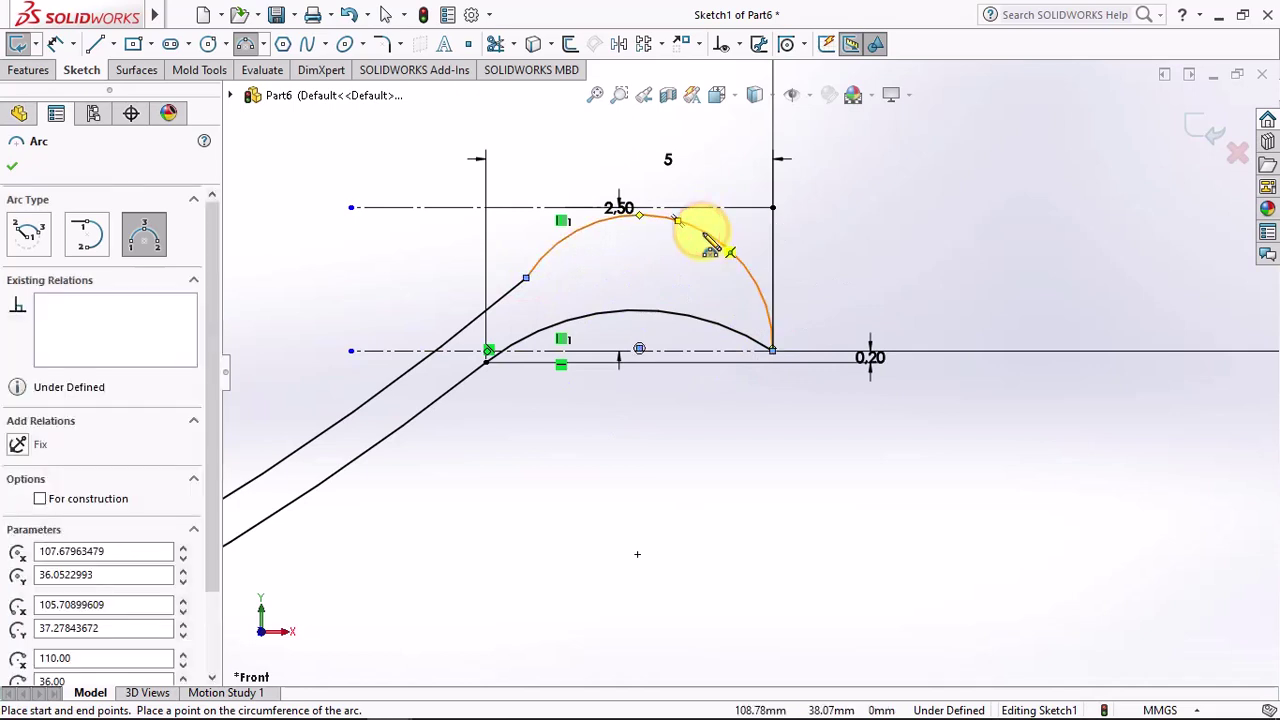
{"action": "left_click", "coordinate": [738, 44]}
{"action": "left_click", "coordinate": [760, 88]}
{"action": "left_click", "coordinate": [718, 208]}
{"action": "left_click", "coordinate": [15, 468]}
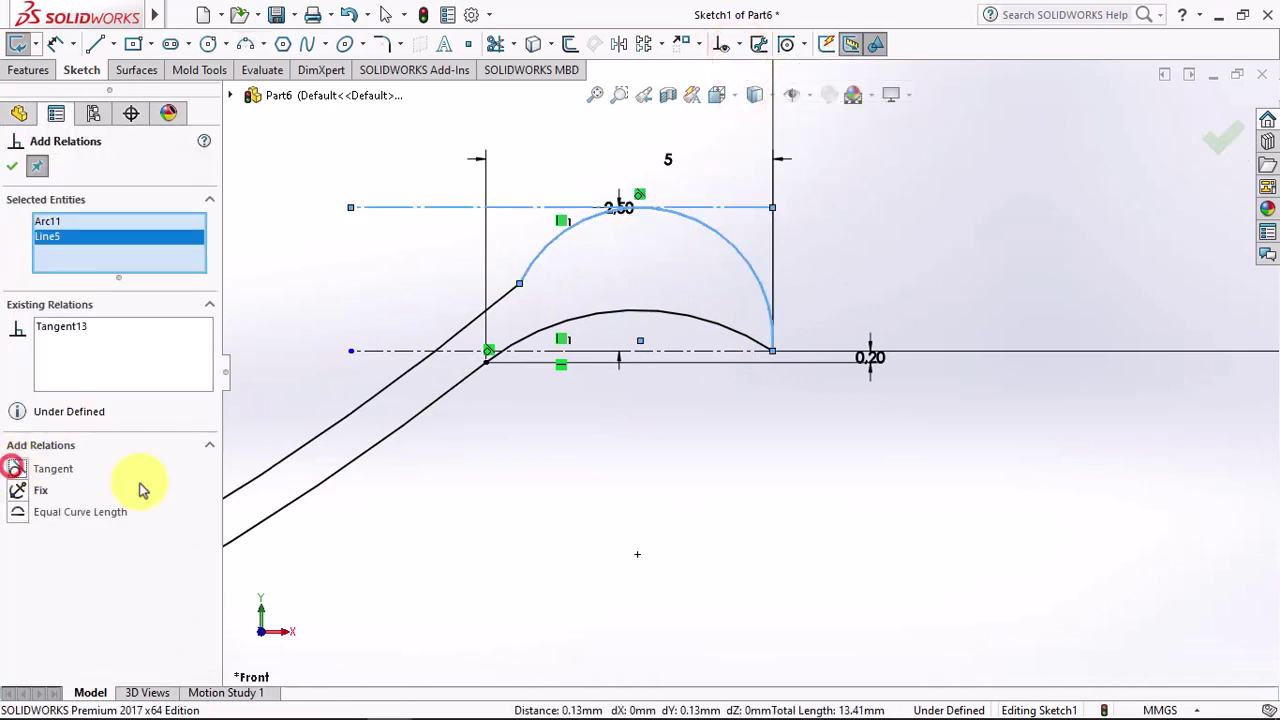
{"action": "left_click", "coordinate": [510, 300]}
{"action": "left_click", "coordinate": [17, 492]}
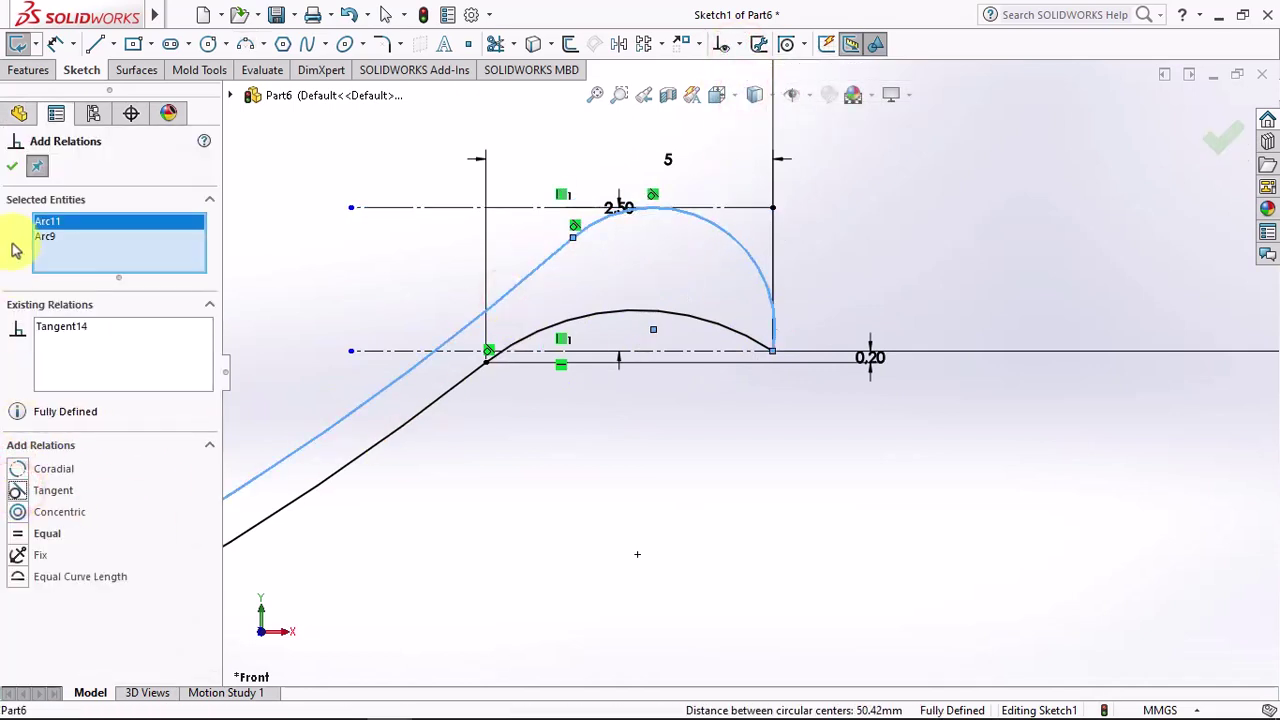
{"action": "left_click", "coordinate": [12, 166]}
{"action": "left_click", "coordinate": [336, 266]}
{"action": "scroll", "coordinate": [740, 442], "scroll_direction": "up", "scroll_amount": 3}
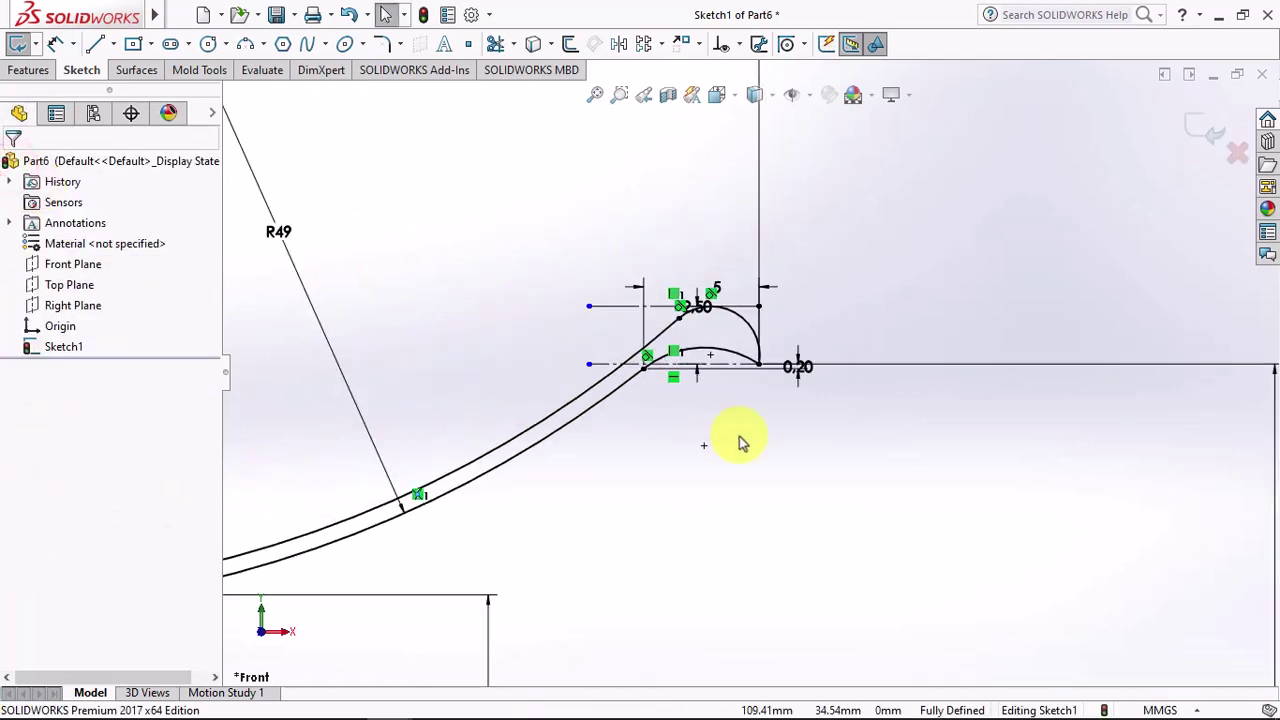
{"action": "scroll", "coordinate": [740, 442], "scroll_direction": "up", "scroll_amount": 3}
{"action": "middle_click_drag", "start_coordinate": [491, 466], "coordinate": [625, 442], "text": "ctrl"}
Revolve the closed profile 360° about the vertical centerline into a solid dish
{"action": "key", "text": "f"}
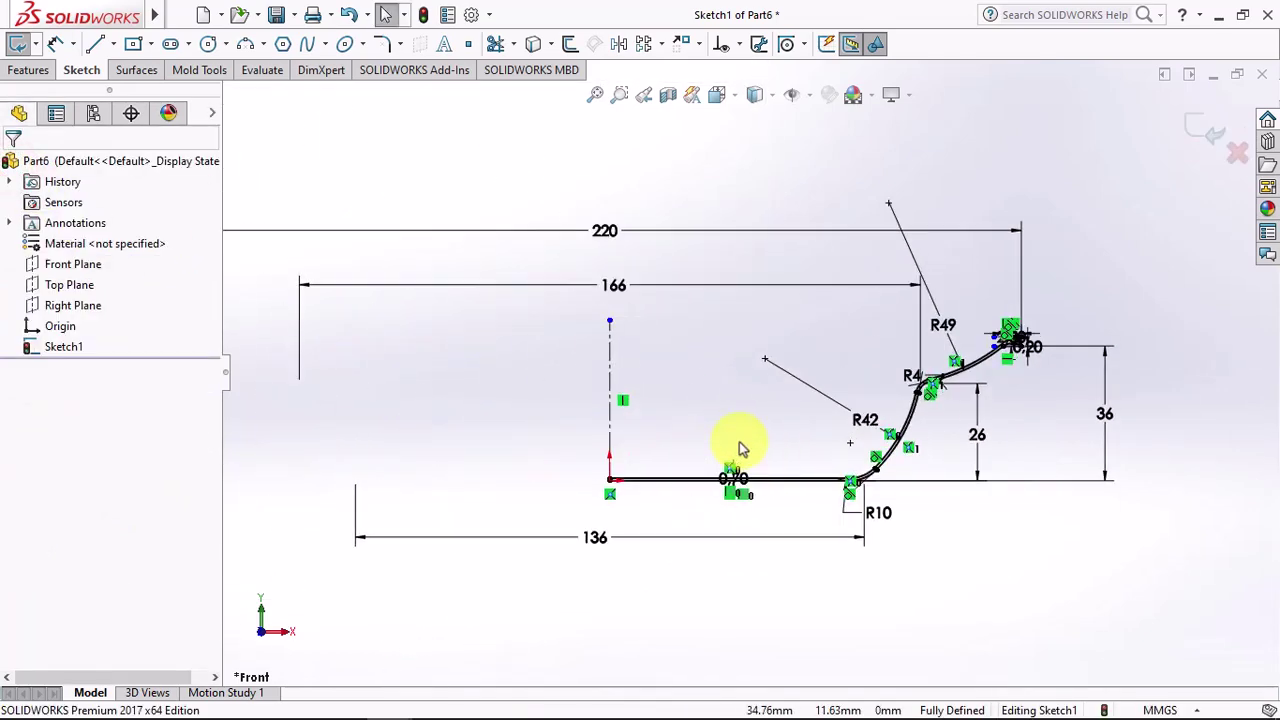
{"action": "left_click", "coordinate": [28, 70]}
{"action": "left_click", "coordinate": [42, 46]}
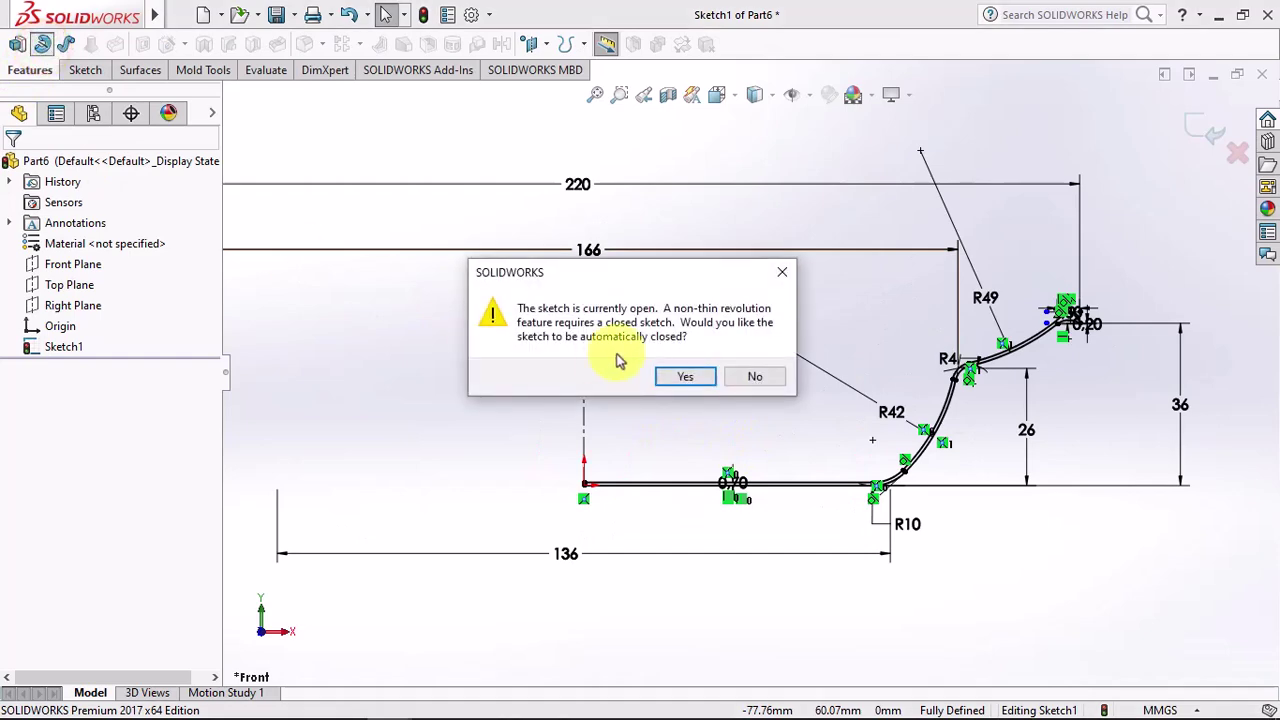
{"action": "left_click", "coordinate": [686, 373]}
{"action": "left_click", "coordinate": [145, 224]}
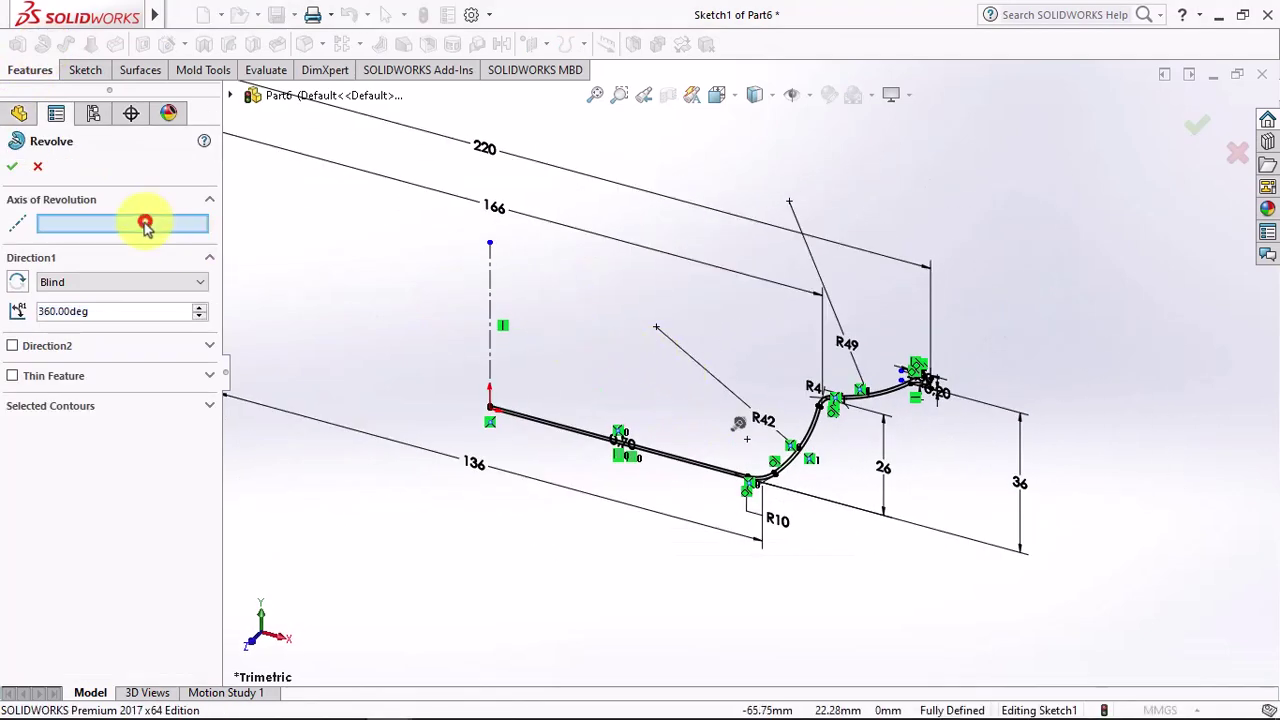
{"action": "left_click", "coordinate": [491, 302]}
{"action": "key", "text": "Return"}
{"action": "key", "text": "f"}
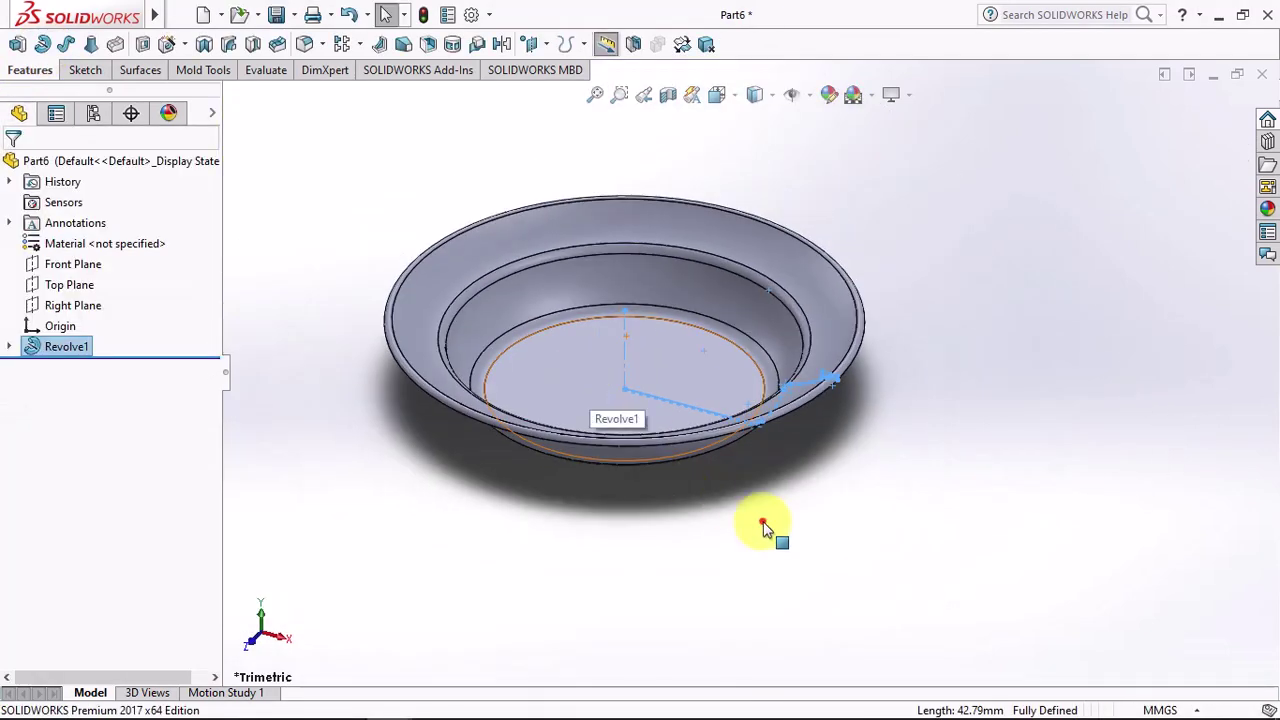
{"action": "mouse_move", "coordinate": [765, 523]}
{"action": "middle_mouse_down"}
{"action": "mouse_move", "coordinate": [787, 347]}
{"action": "mouse_move", "coordinate": [737, 500]}
{"action": "mouse_move", "coordinate": [736, 337]}
{"action": "middle_mouse_up"}
Extrude a 1.5 mm foot ring from the dish bottom: 1.5 mm thin wall, reversed, 3° draft
{"action": "left_click", "coordinate": [636, 335]}
{"action": "left_click", "coordinate": [700, 271]}
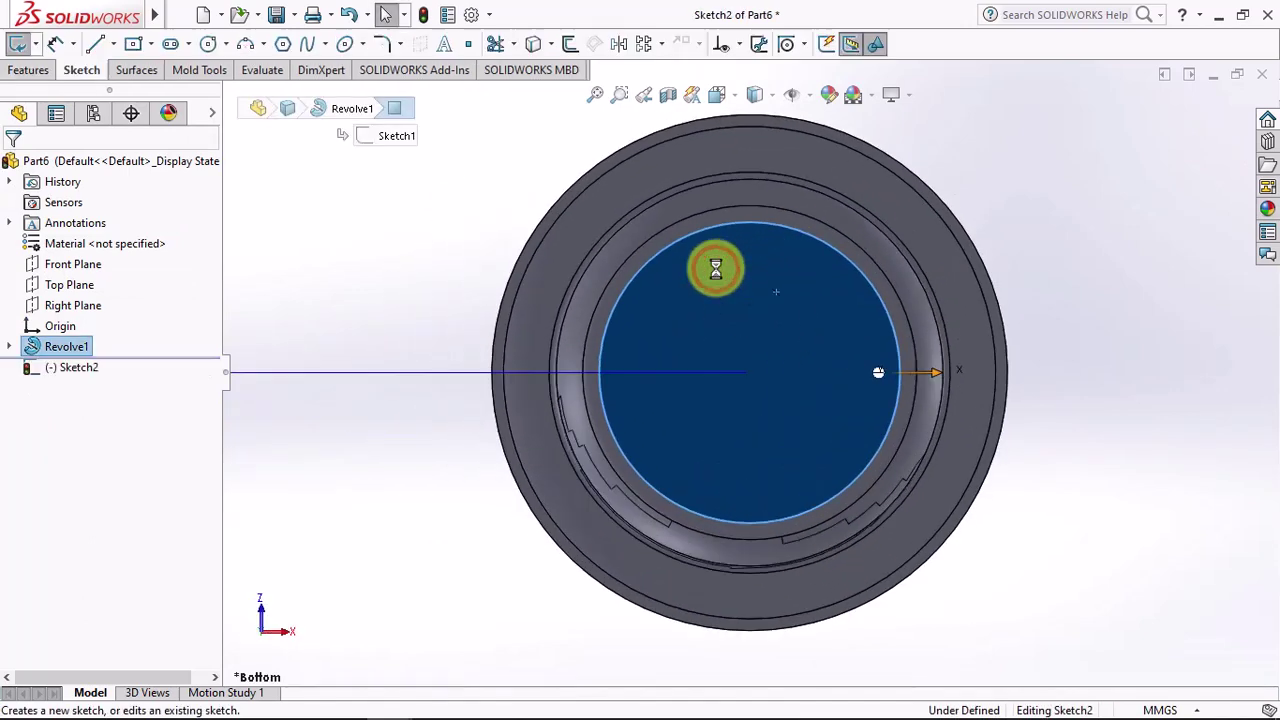
{"action": "left_click", "coordinate": [28, 70]}
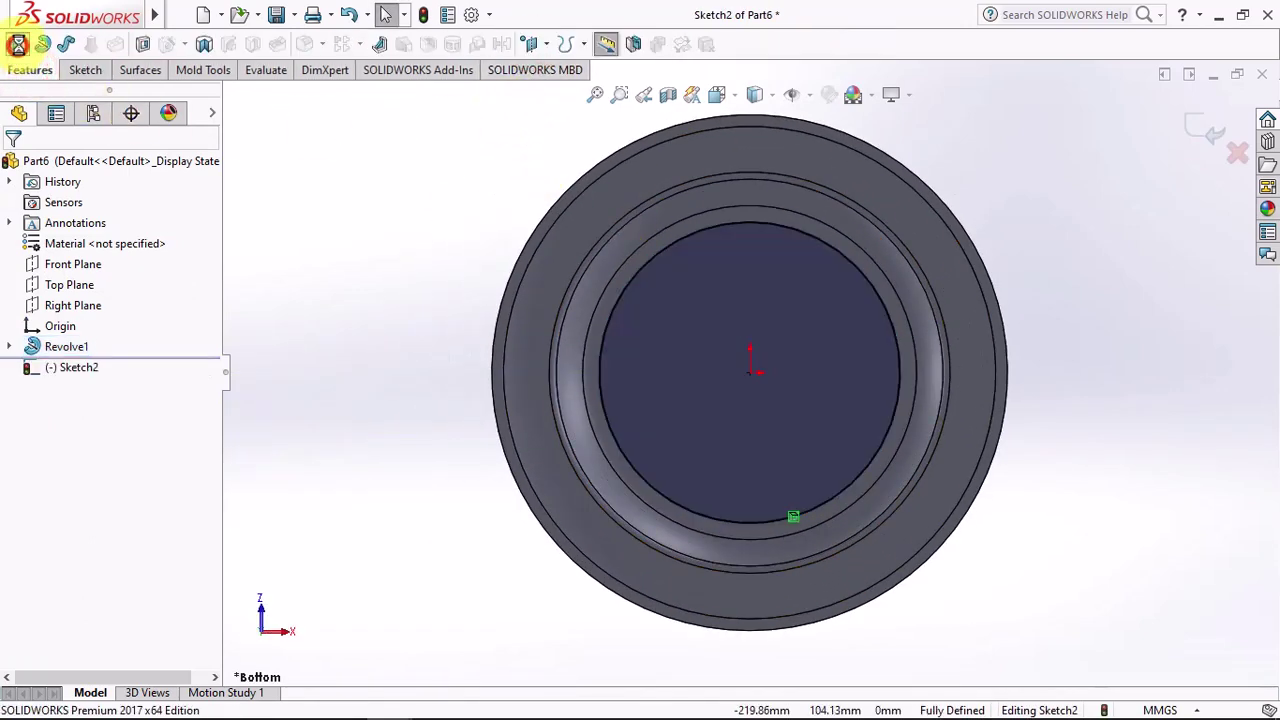
{"action": "left_click", "coordinate": [18, 44]}
{"action": "type", "text": "1.5"}
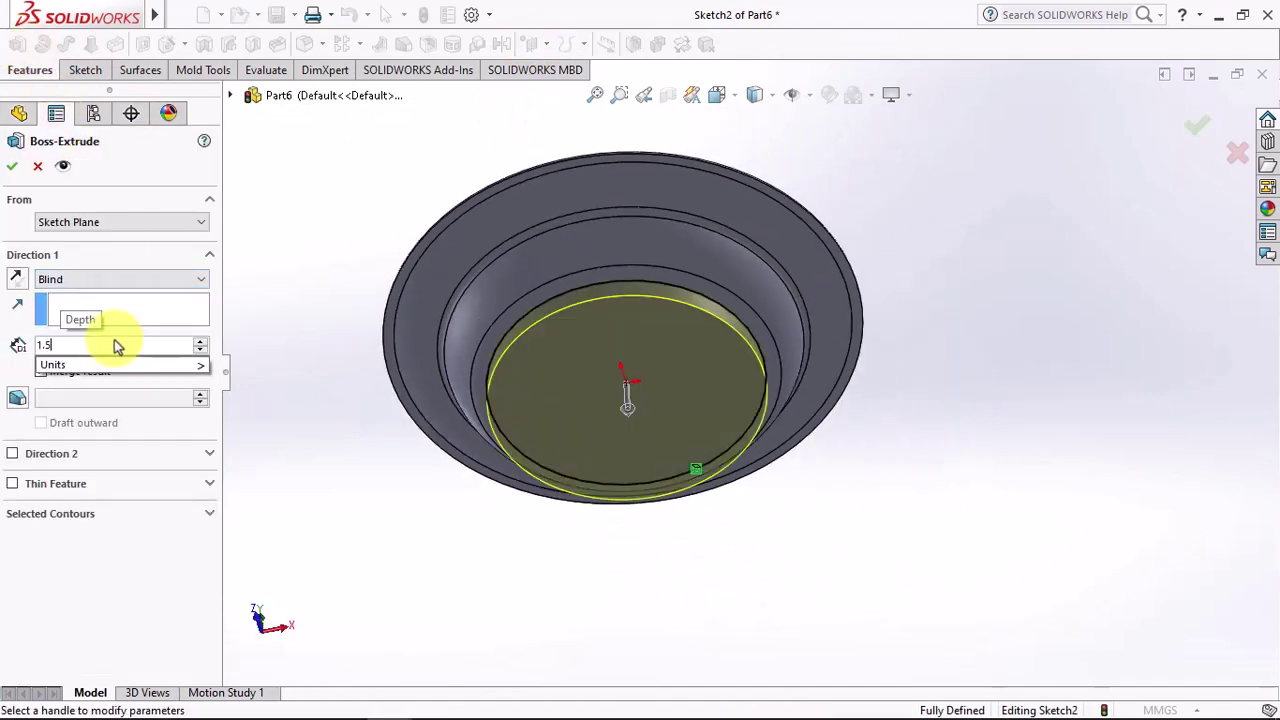
{"action": "key", "text": "Return"}
{"action": "left_click", "coordinate": [13, 484]}
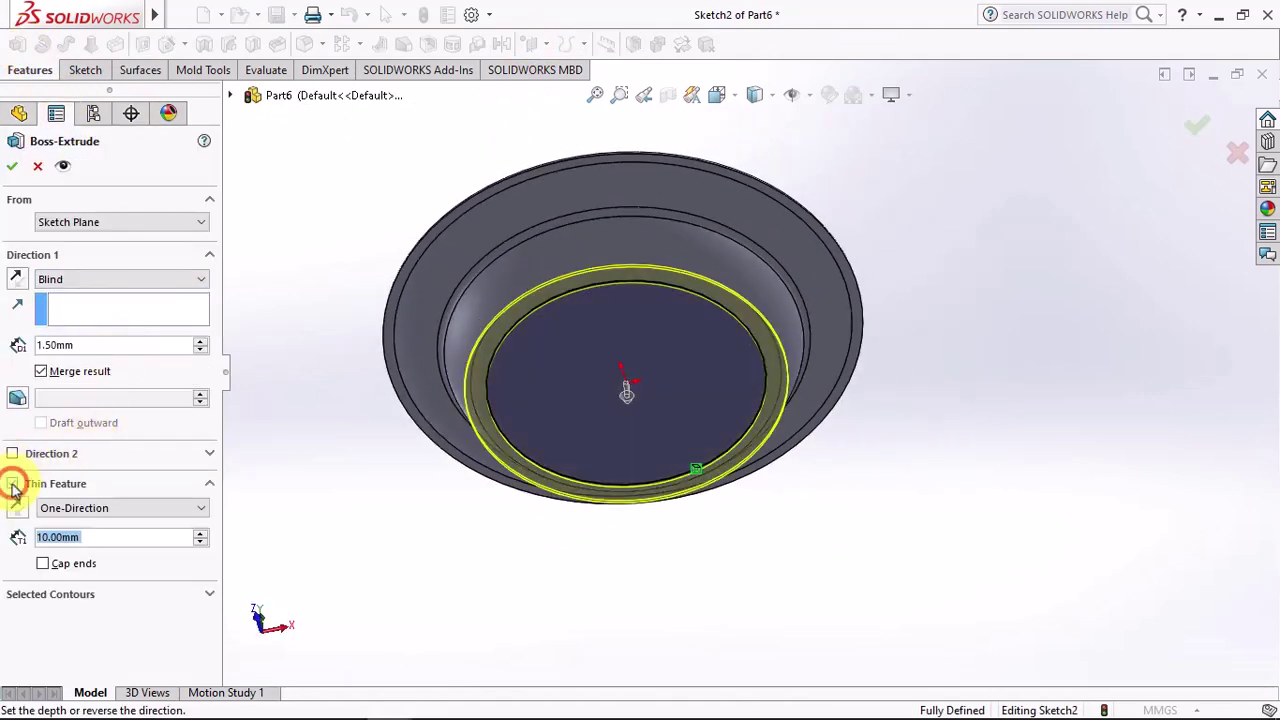
{"action": "left_click", "coordinate": [16, 510]}
{"action": "type", "text": "1.5"}
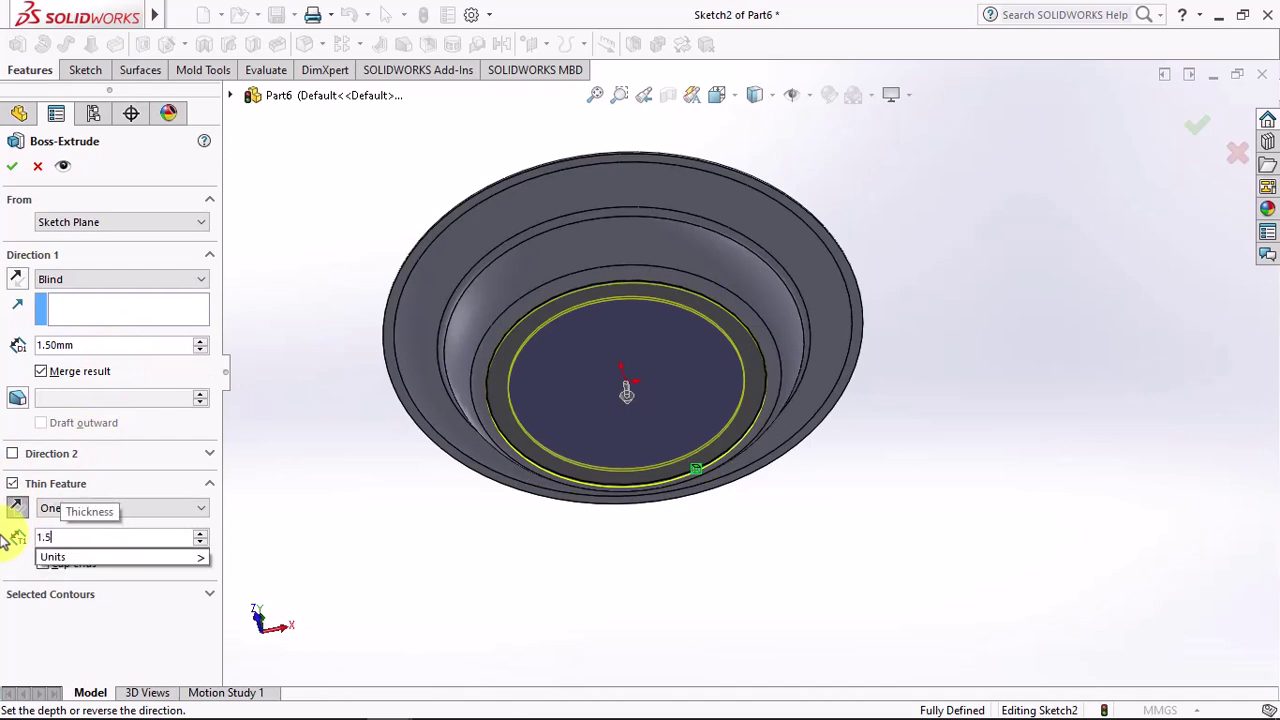
{"action": "key", "text": "Return"}
{"action": "left_click", "coordinate": [18, 400]}
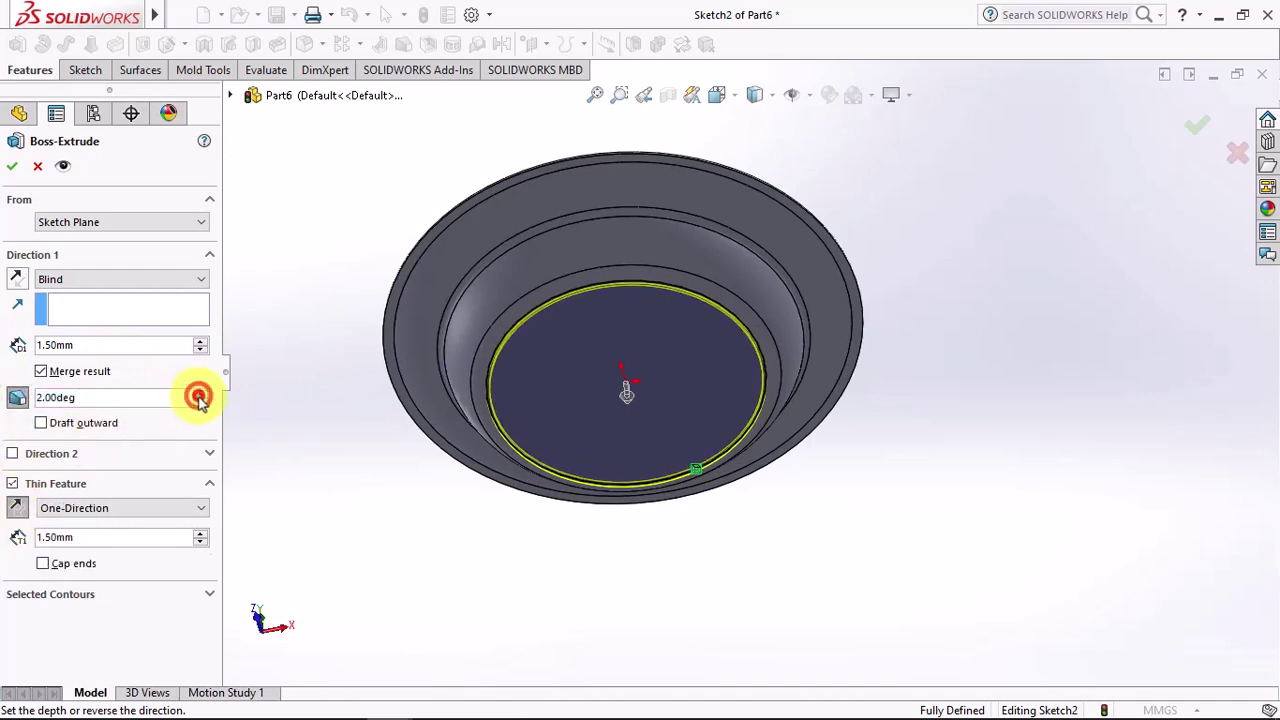
{"action": "mouse_move", "coordinate": [517, 475]}
{"action": "middle_mouse_down"}
{"action": "mouse_move", "coordinate": [577, 429]}
{"action": "mouse_move", "coordinate": [577, 508]}
{"action": "middle_mouse_up"}
{"action": "left_click", "coordinate": [12, 168]}
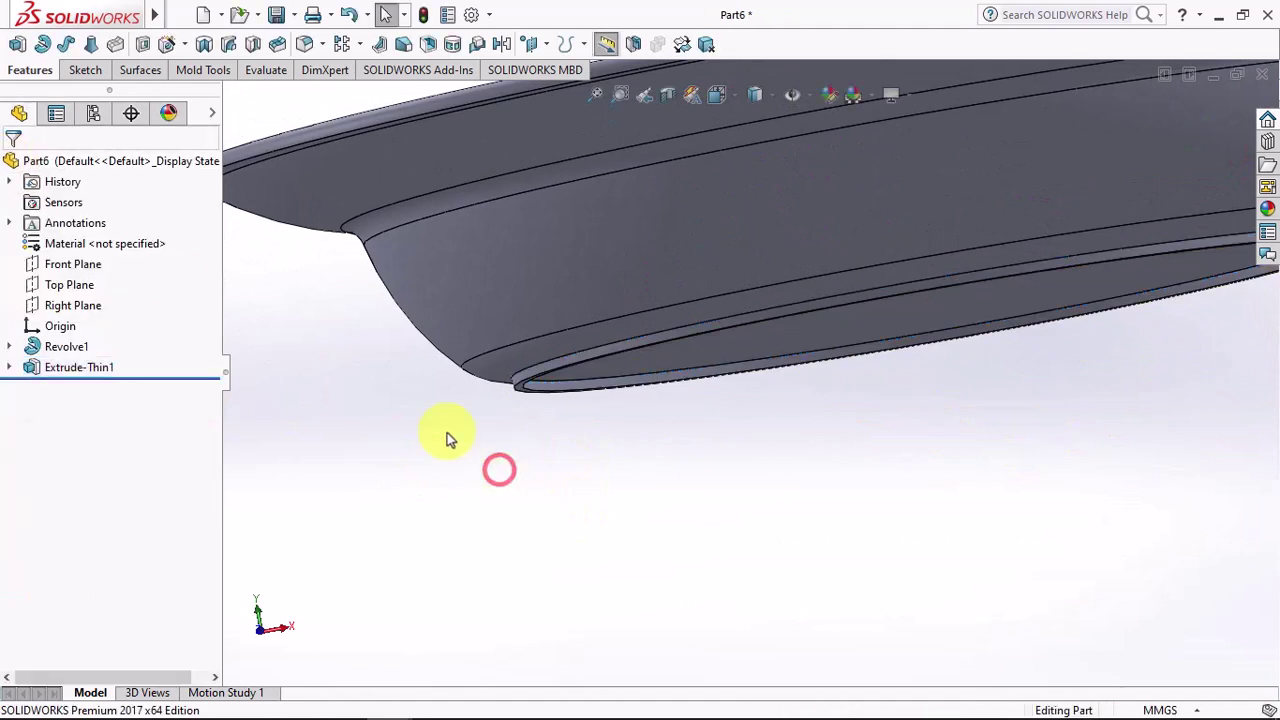
Apply a full round fillet across the rim's two side faces and its center face
{"action": "left_click", "coordinate": [305, 46]}
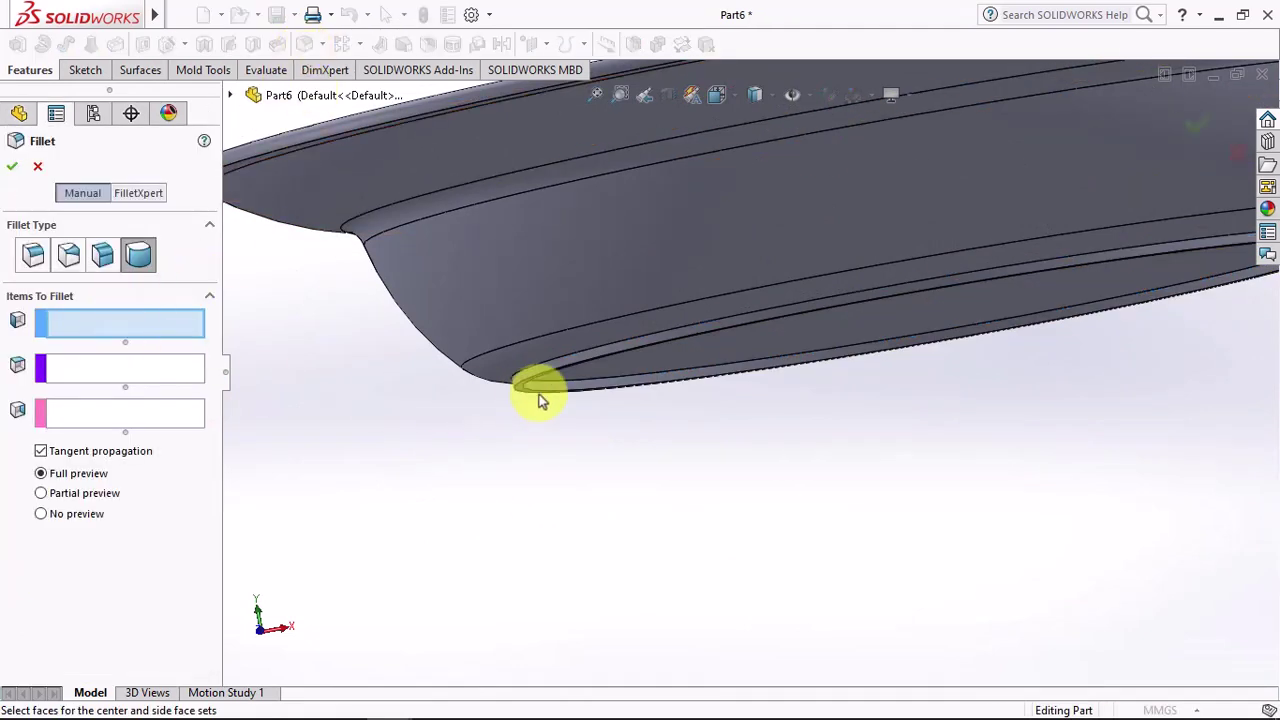
{"action": "scroll", "coordinate": [540, 400], "scroll_direction": "down", "scroll_amount": 3}
{"action": "left_click", "coordinate": [565, 347]}
{"action": "left_click", "coordinate": [566, 367]}
{"action": "left_click", "coordinate": [604, 376]}
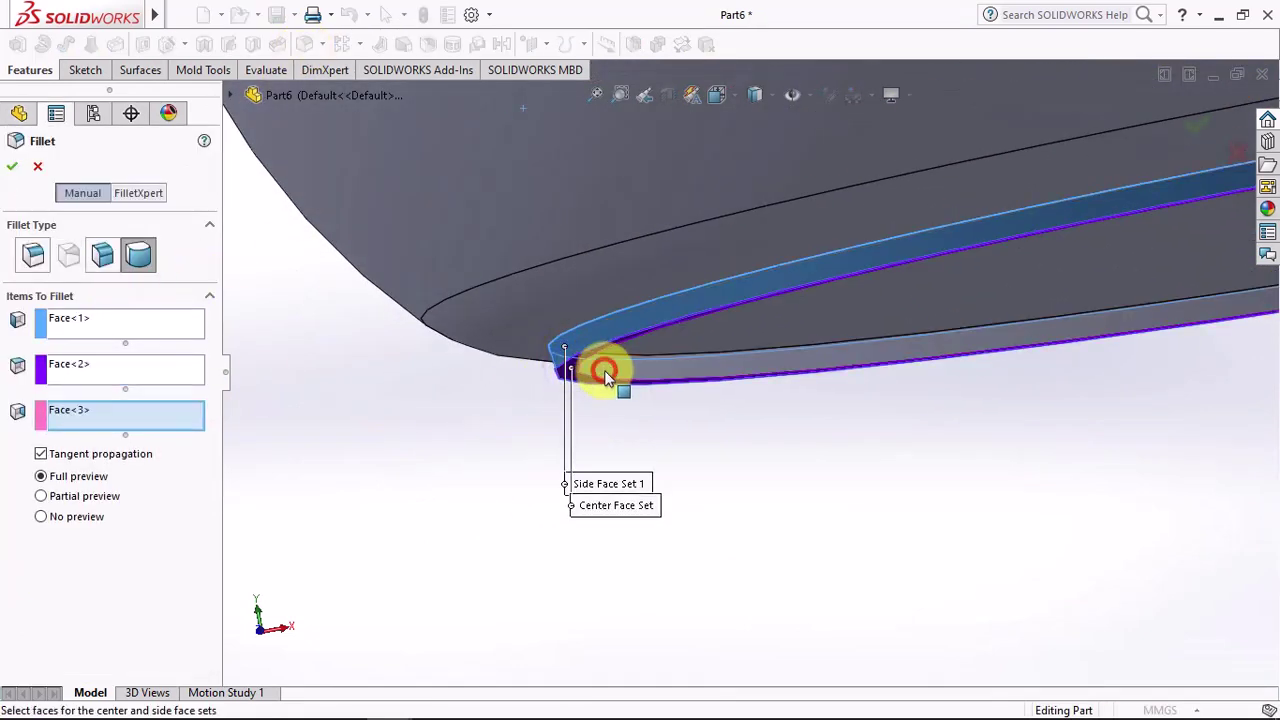
{"action": "right_click", "coordinate": [646, 470]}
{"action": "scroll", "coordinate": [630, 445], "scroll_direction": "up", "scroll_amount": 5}
{"action": "middle_click_drag", "start_coordinate": [626, 439], "coordinate": [614, 403]}
Start a sketch on the Front Plane and switch the display to wireframe
{"action": "left_click", "coordinate": [47, 267]}
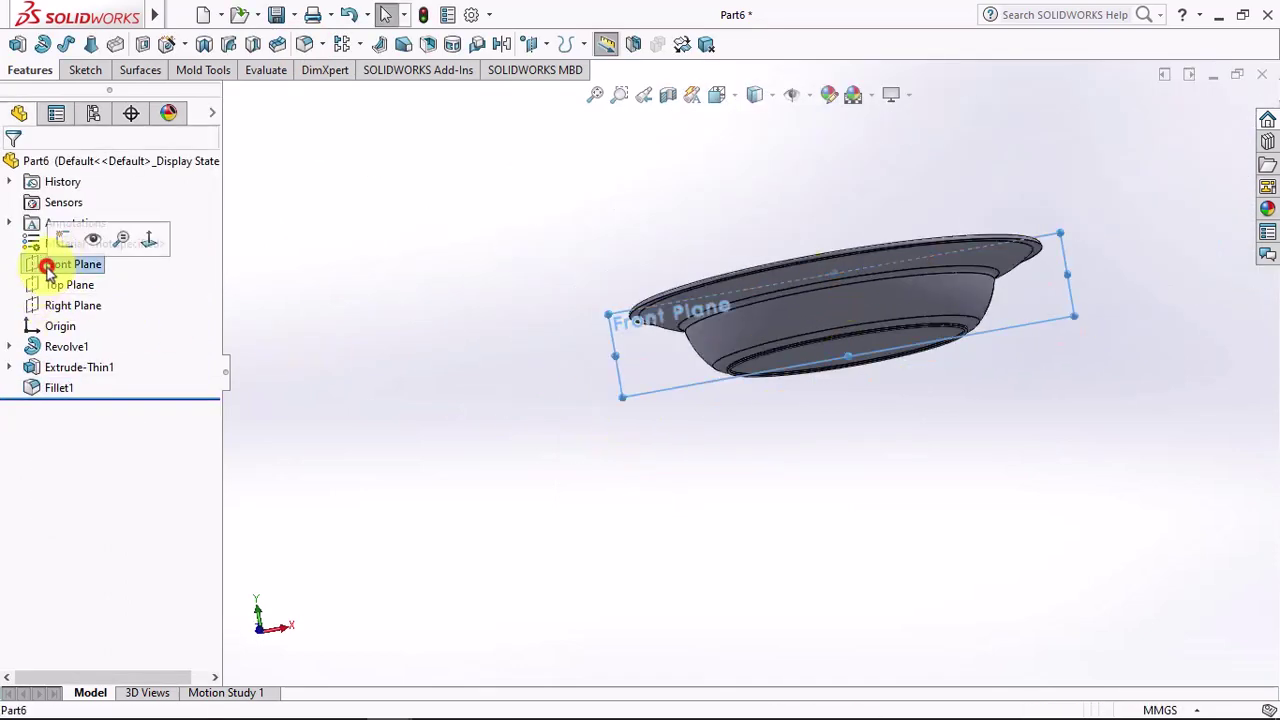
{"action": "left_click", "coordinate": [63, 238]}
{"action": "scroll", "coordinate": [788, 348], "scroll_direction": "down", "scroll_amount": 5}
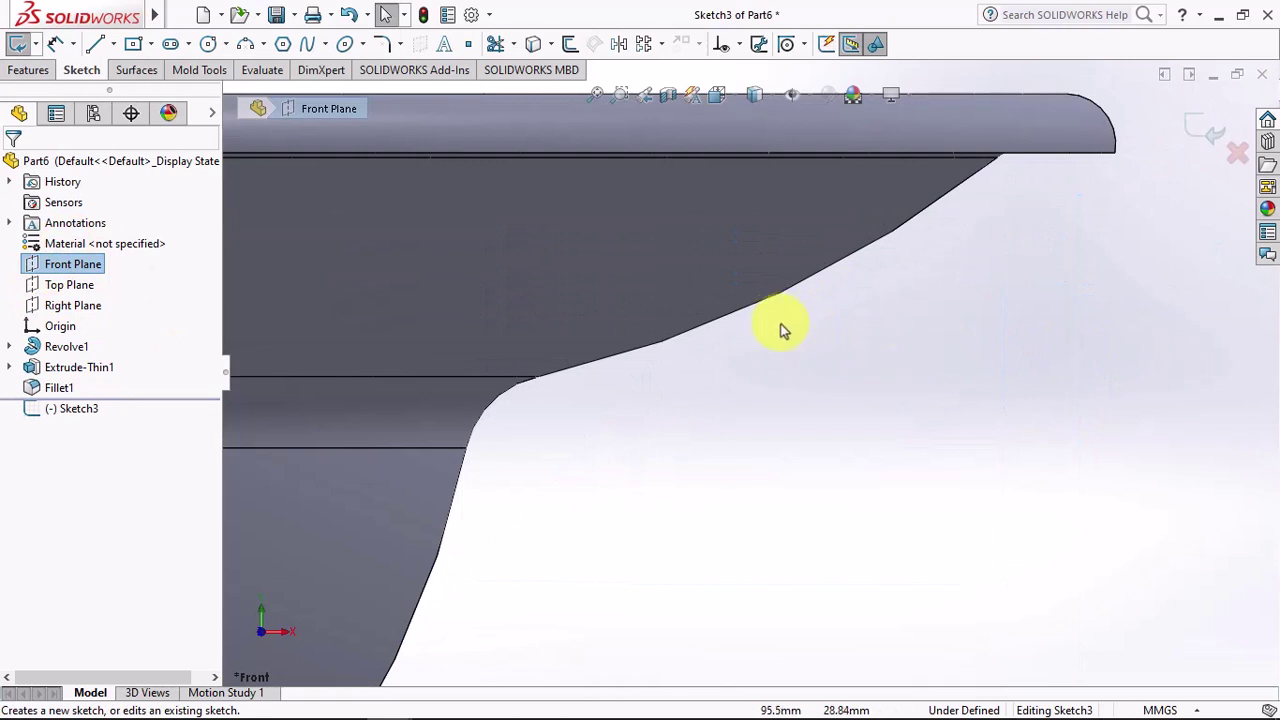
{"action": "left_click", "coordinate": [755, 94]}
{"action": "left_click", "coordinate": [746, 228]}
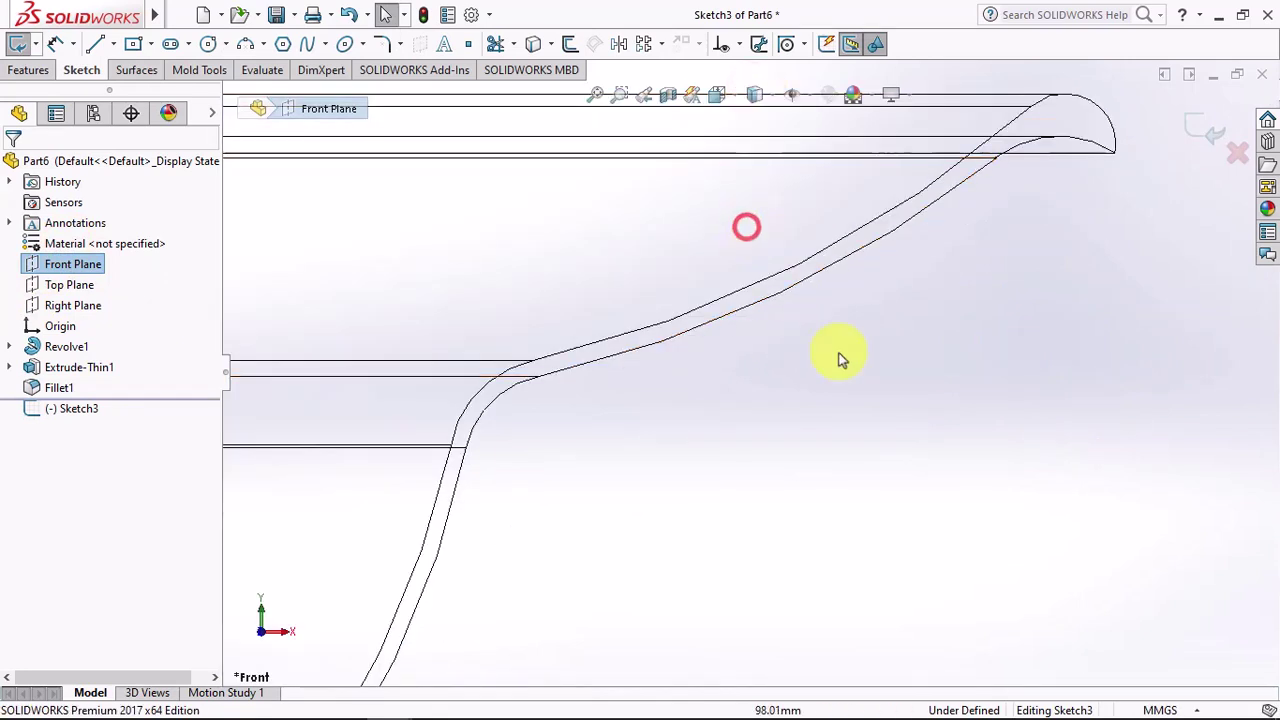
Offset the dish wall curve by 0.55 mm and 0.20 mm as construction geometry
{"action": "left_click", "coordinate": [570, 44]}
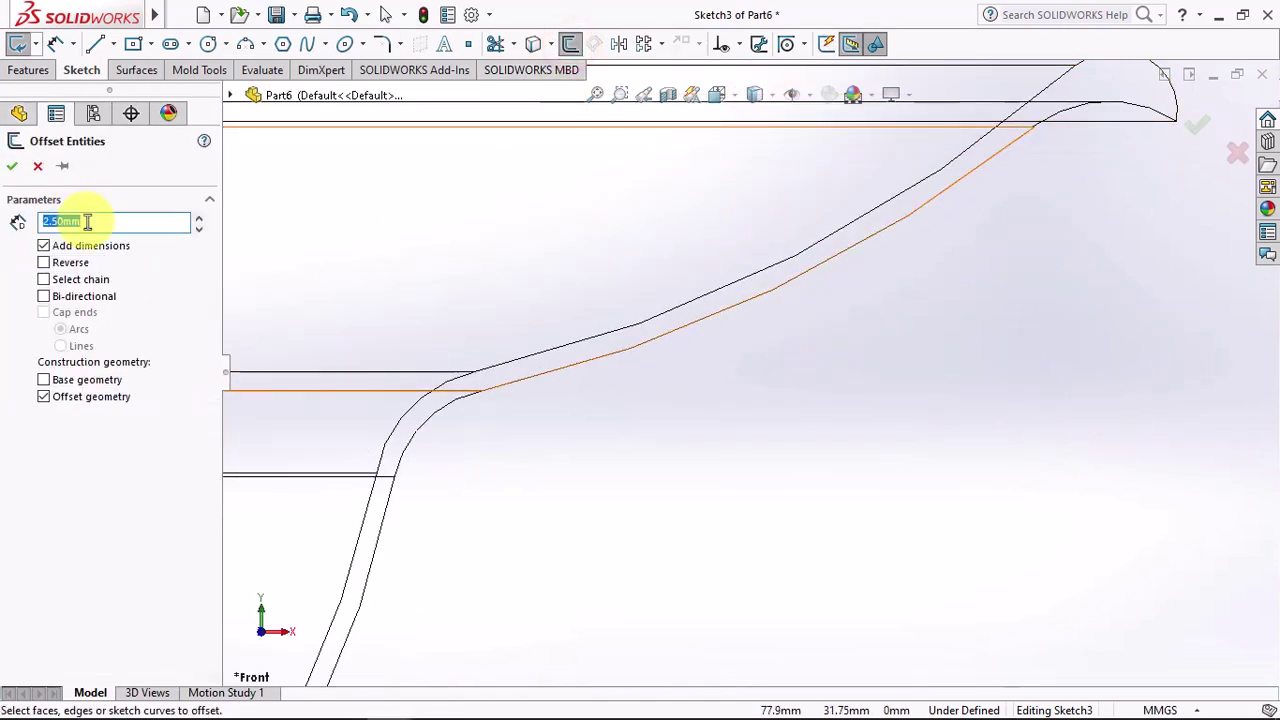
{"action": "left_click", "coordinate": [659, 340]}
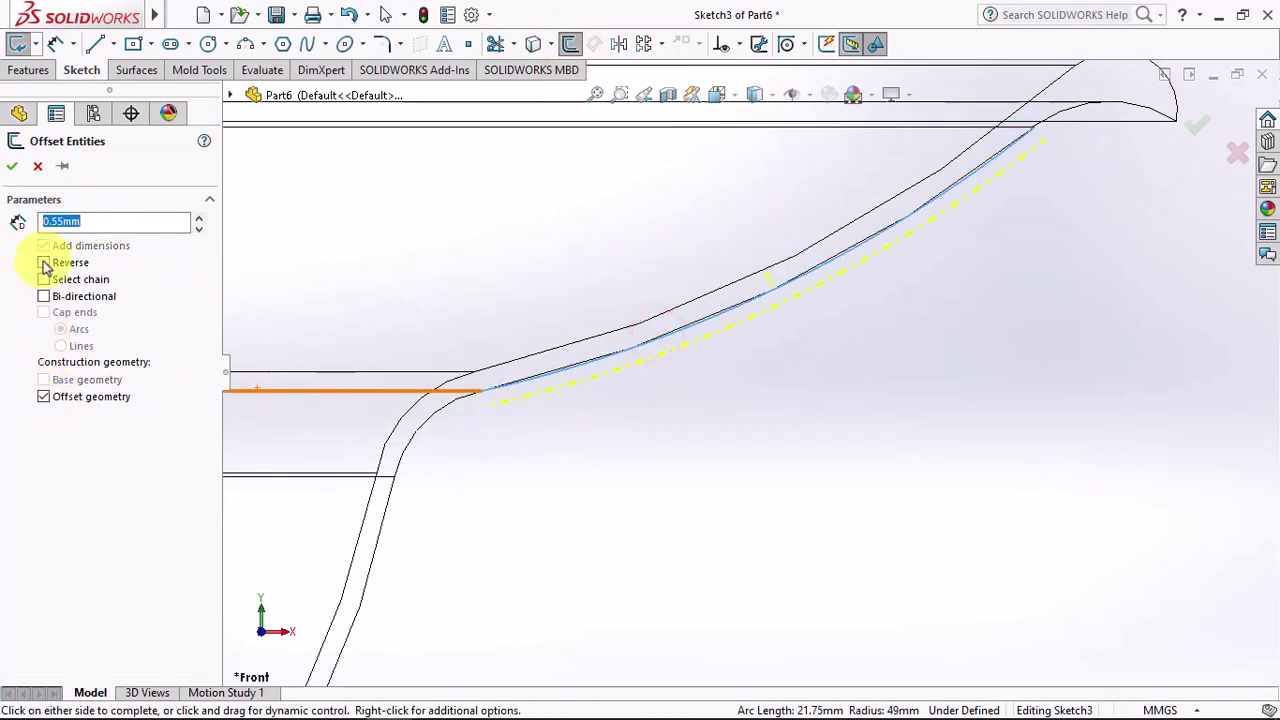
{"action": "left_click", "coordinate": [12, 168]}
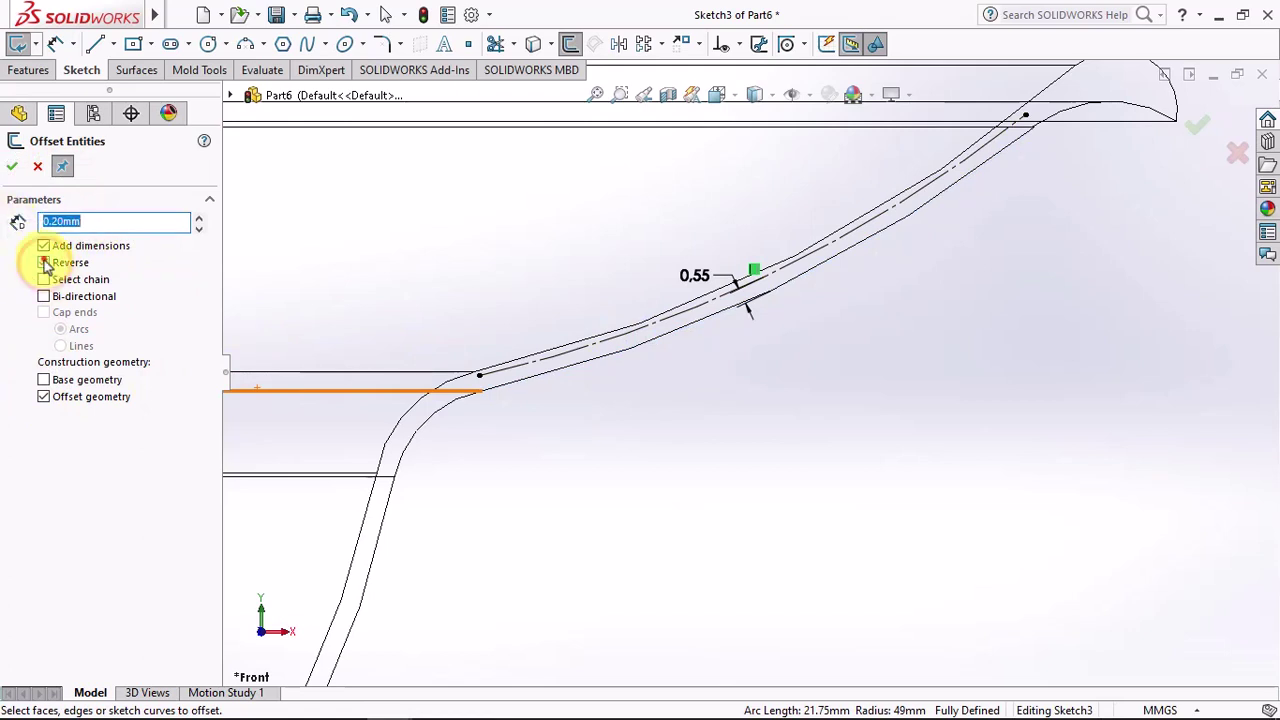
{"action": "left_click", "coordinate": [638, 354]}
{"action": "left_click", "coordinate": [637, 350]}
{"action": "left_click", "coordinate": [12, 166]}
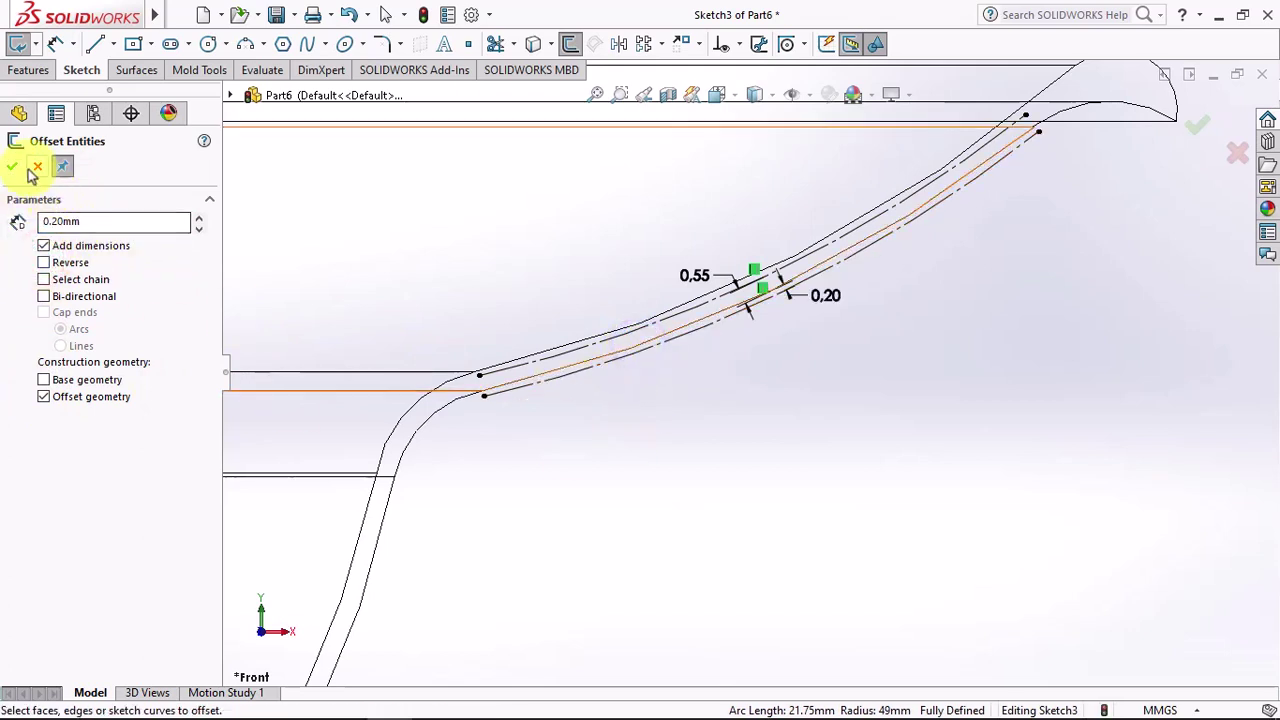
Divide the offset construction arc into six equal segments
{"action": "left_click", "coordinate": [543, 349]}
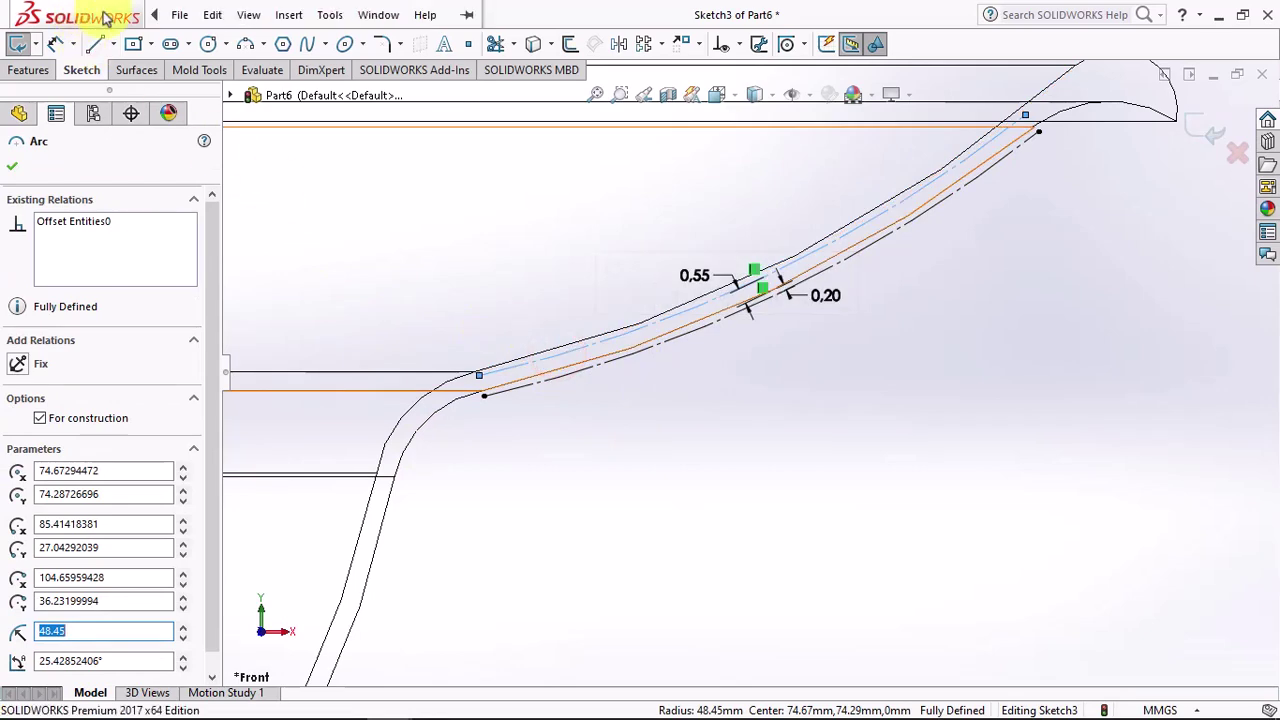
{"action": "left_click", "coordinate": [330, 14]}
{"action": "left_click", "coordinate": [643, 209]}
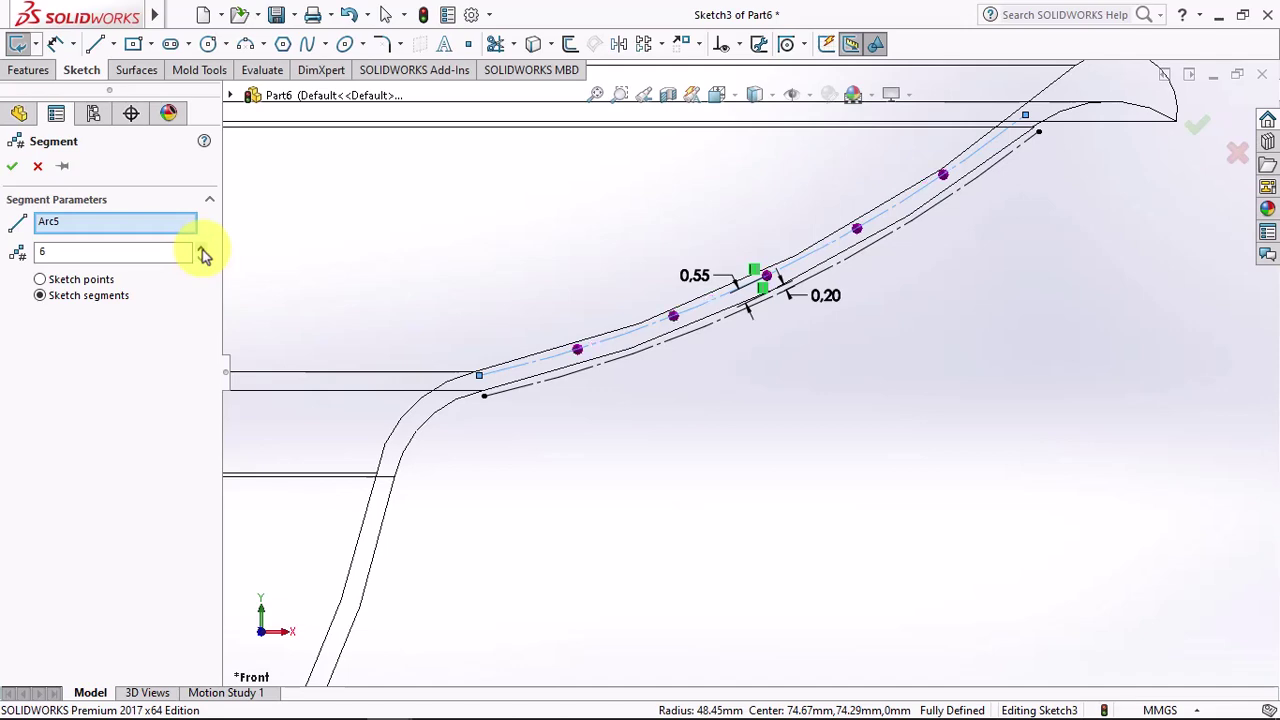
{"action": "left_click", "coordinate": [12, 168]}
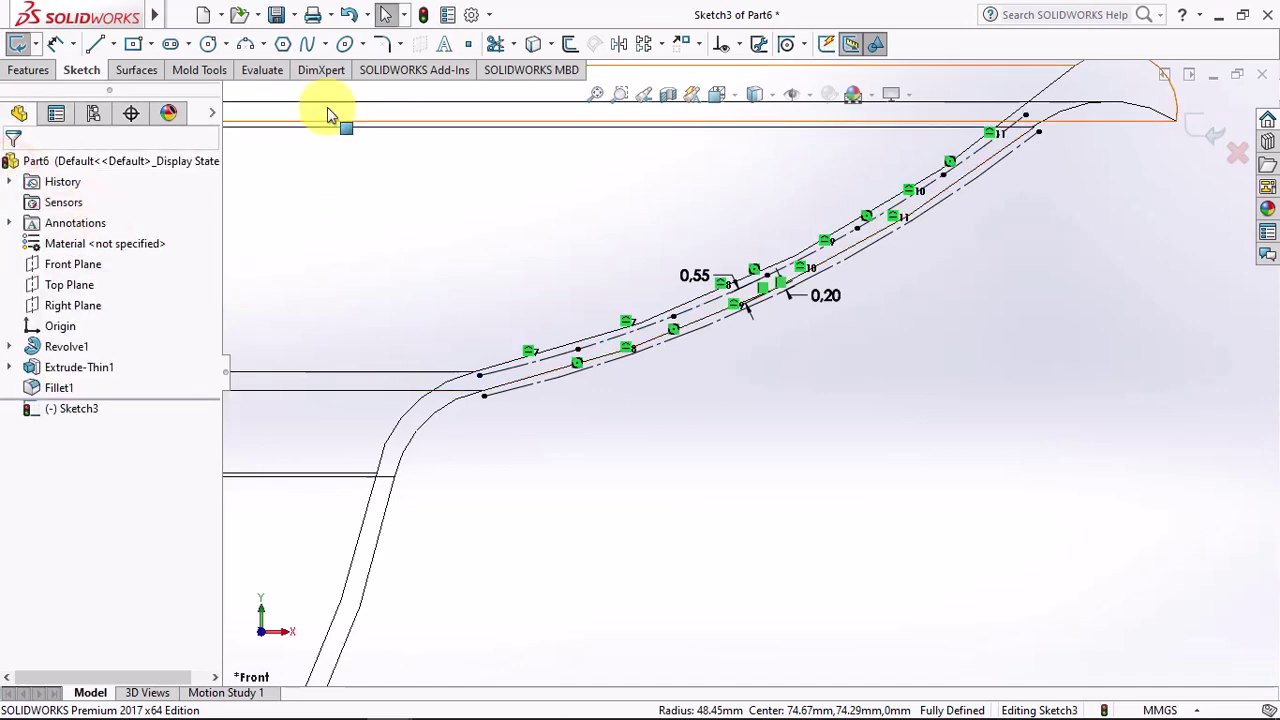
Draw the first three 0.75-radius circles centred on segment points along the offset path
{"action": "left_click", "coordinate": [209, 44]}
{"action": "scroll", "coordinate": [597, 362], "scroll_direction": "down", "scroll_amount": 3}
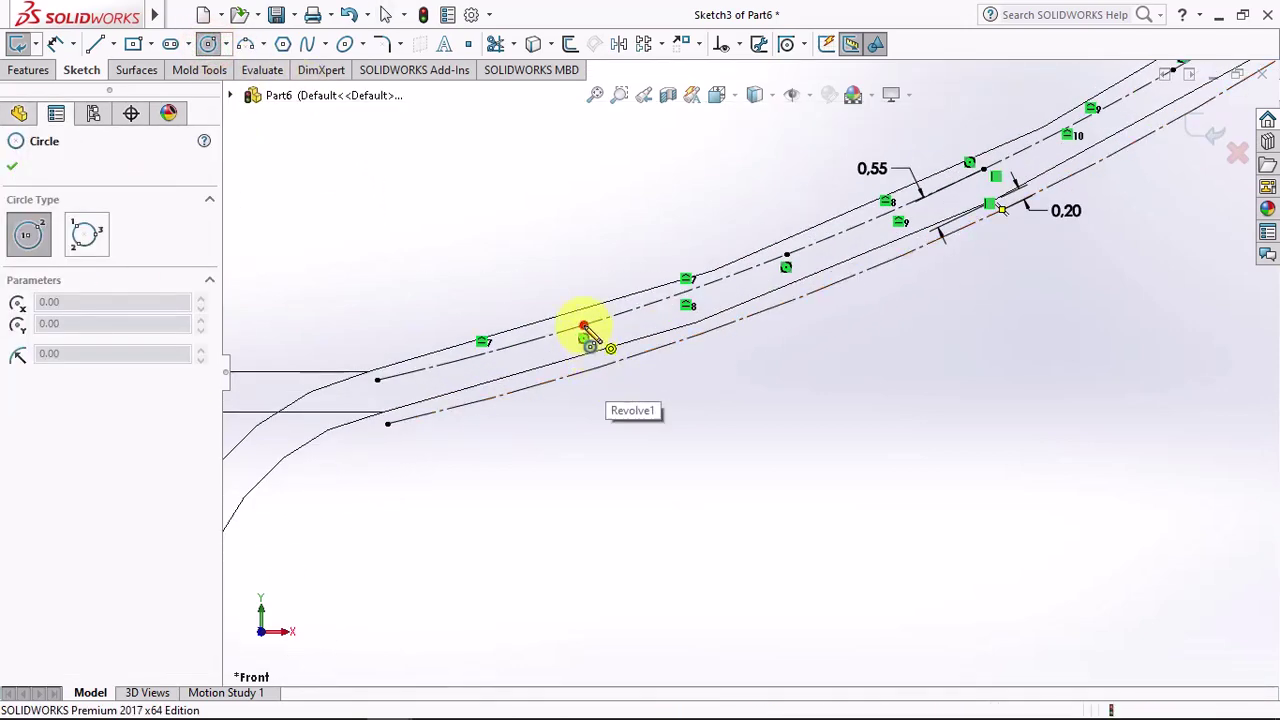
{"action": "left_click", "coordinate": [583, 327]}
{"action": "left_click", "coordinate": [598, 368]}
{"action": "left_click", "coordinate": [786, 256]}
{"action": "left_click", "coordinate": [803, 298]}
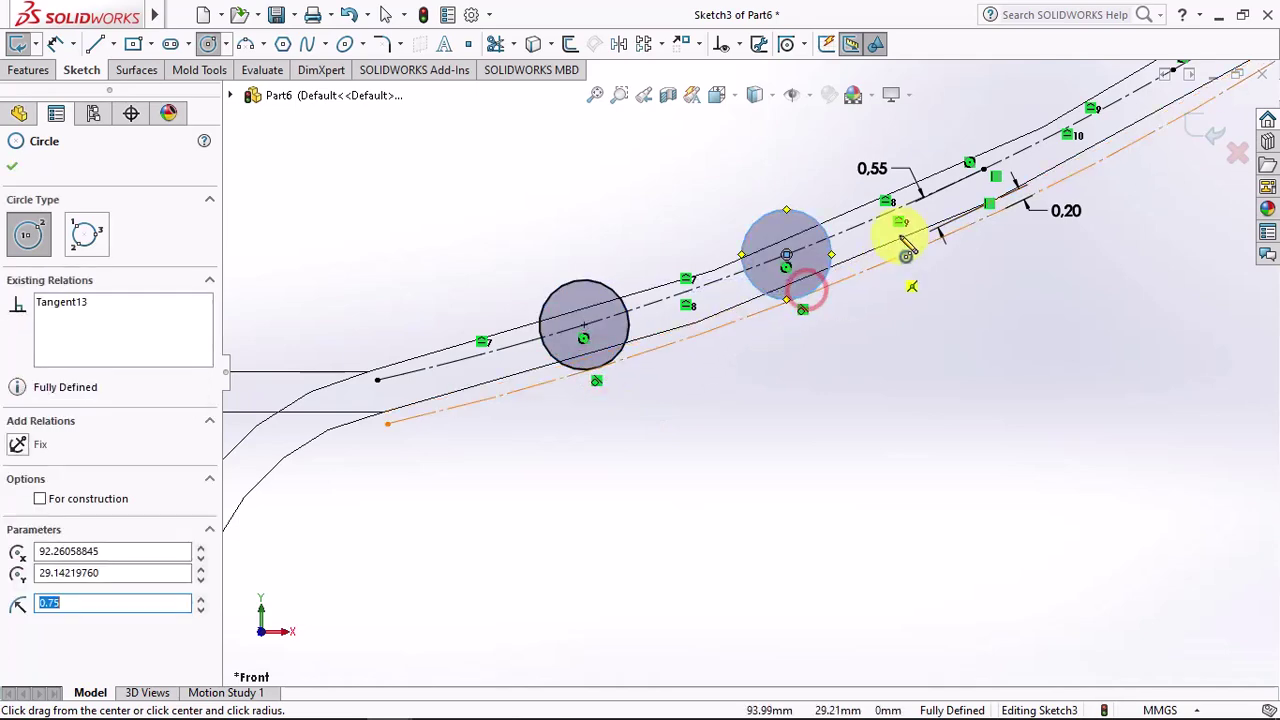
{"action": "left_click", "coordinate": [985, 163]}
{"action": "left_click", "coordinate": [1000, 203]}
{"action": "scroll", "coordinate": [1007, 230], "scroll_direction": "up", "scroll_amount": 2}
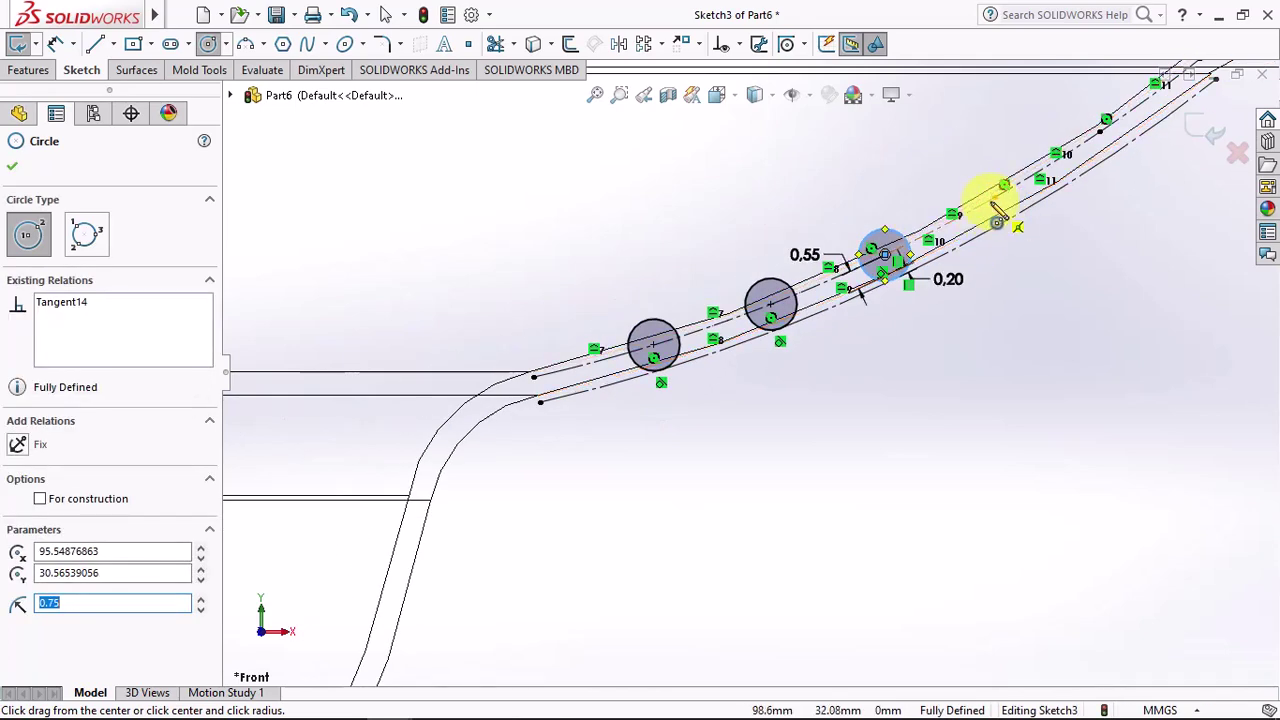
Add the fourth and fifth 0.75-radius circles toward the path's upper end
{"action": "left_click", "coordinate": [995, 207]}
{"action": "left_click", "coordinate": [1018, 228]}
{"action": "scroll", "coordinate": [1065, 160], "scroll_direction": "down", "scroll_amount": 3}
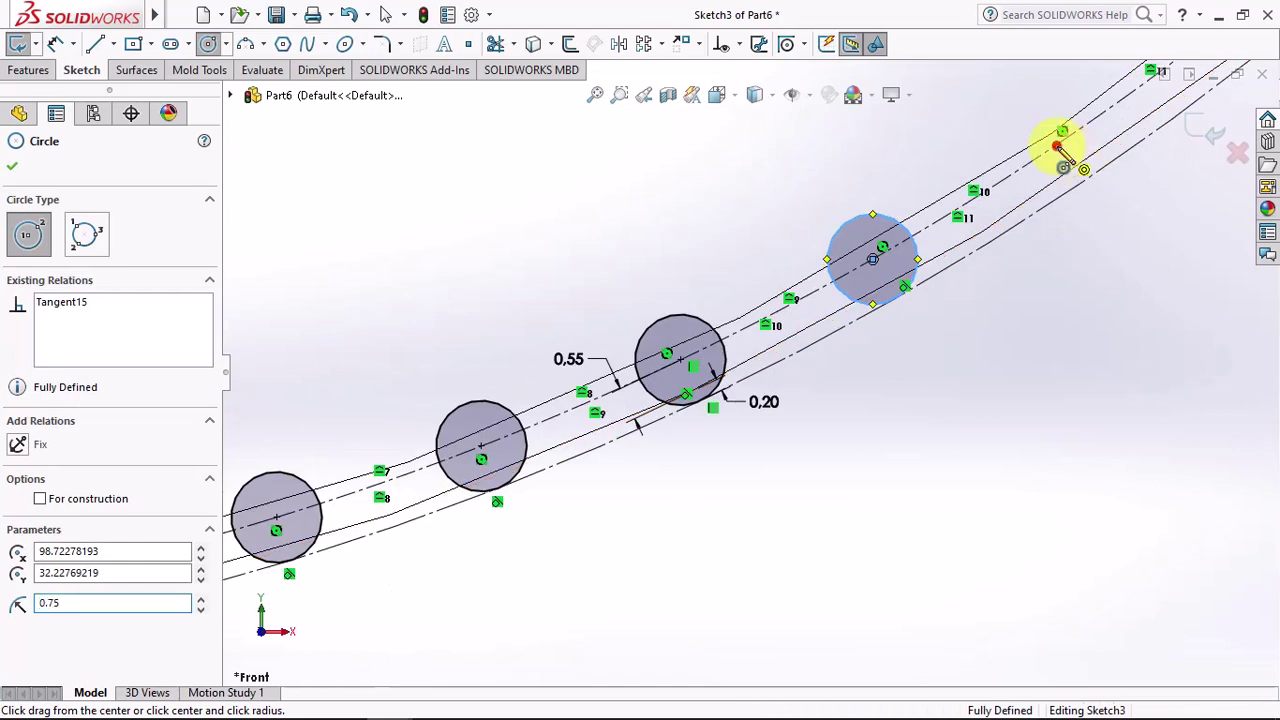
{"action": "left_click", "coordinate": [1058, 146]}
{"action": "left_click", "coordinate": [1080, 178]}
{"action": "scroll", "coordinate": [1078, 200], "scroll_direction": "up", "scroll_amount": 2}
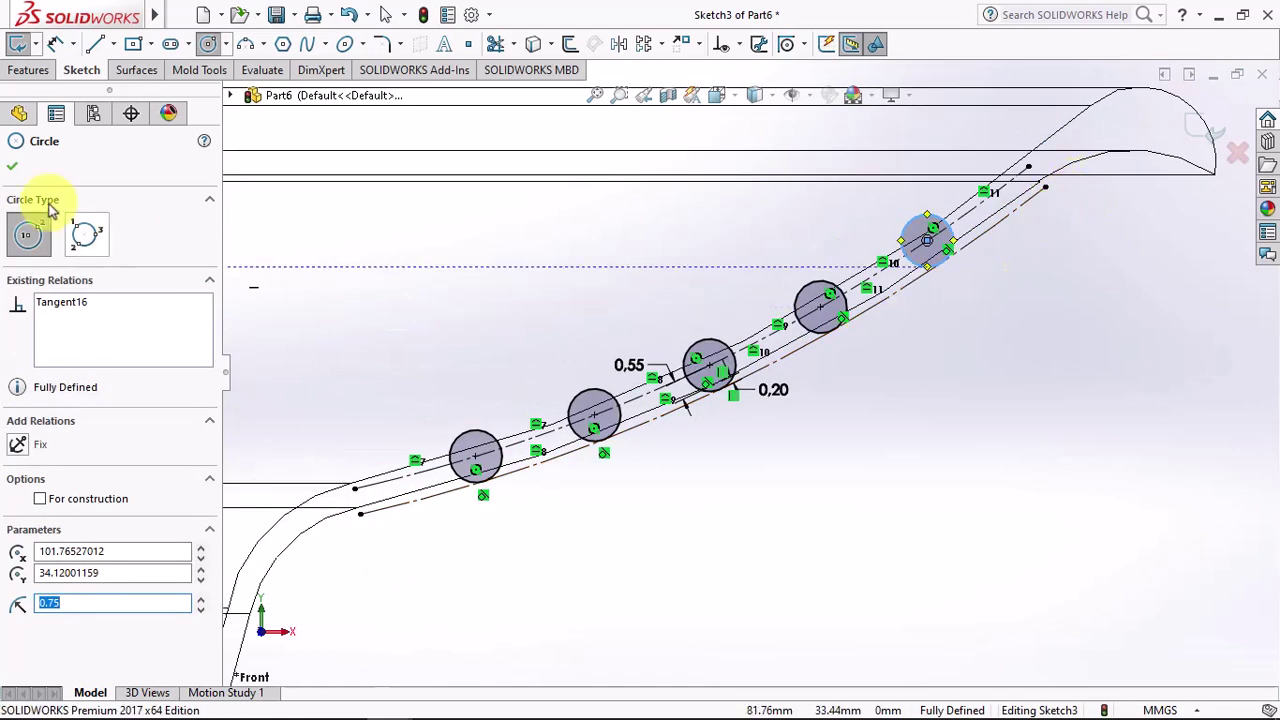
{"action": "left_click", "coordinate": [12, 165]}
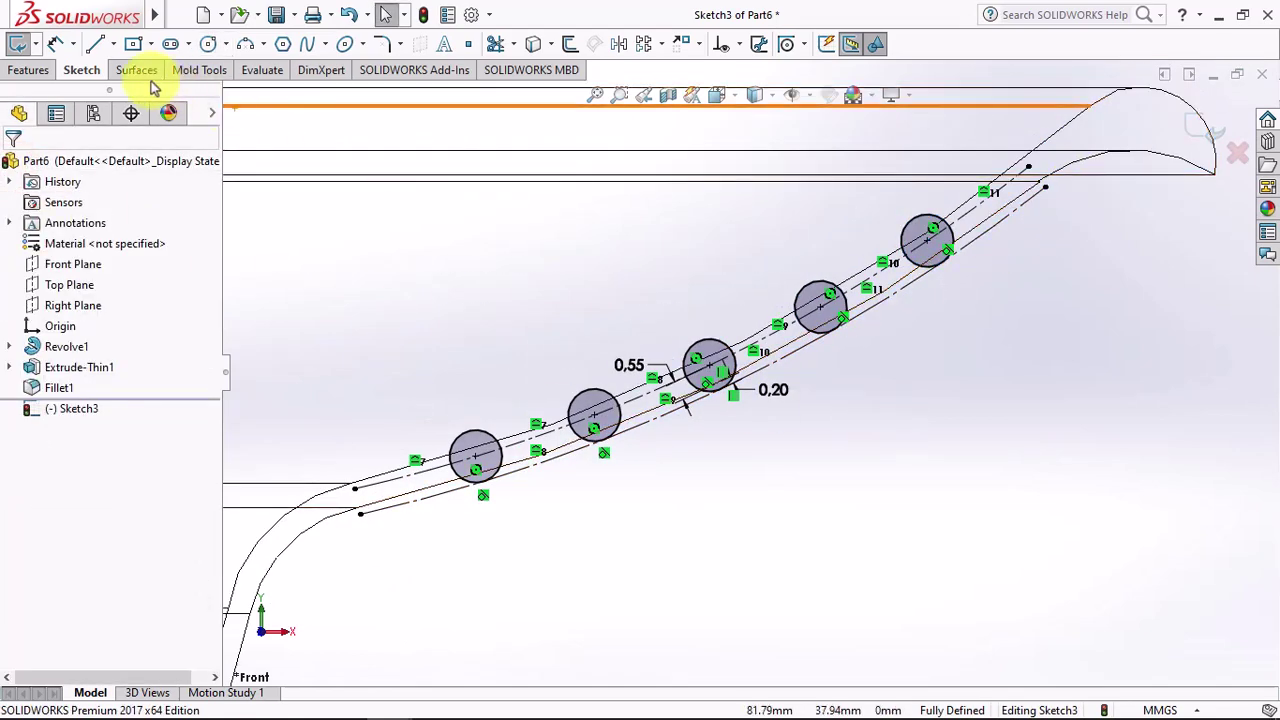
Measure a circle to confirm its 1.50 mm diameter, then zoom out
{"action": "left_click", "coordinate": [263, 70]}
{"action": "left_click", "coordinate": [57, 43]}
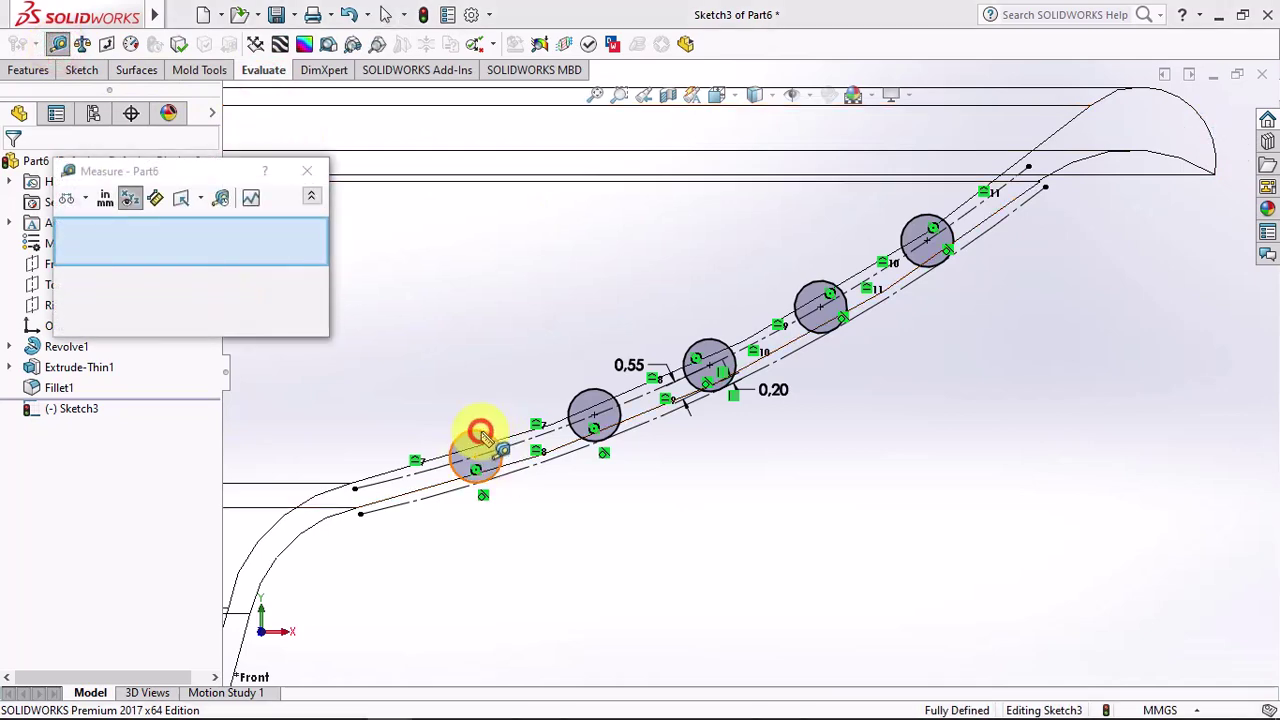
{"action": "left_click", "coordinate": [482, 435]}
{"action": "left_click", "coordinate": [307, 171]}
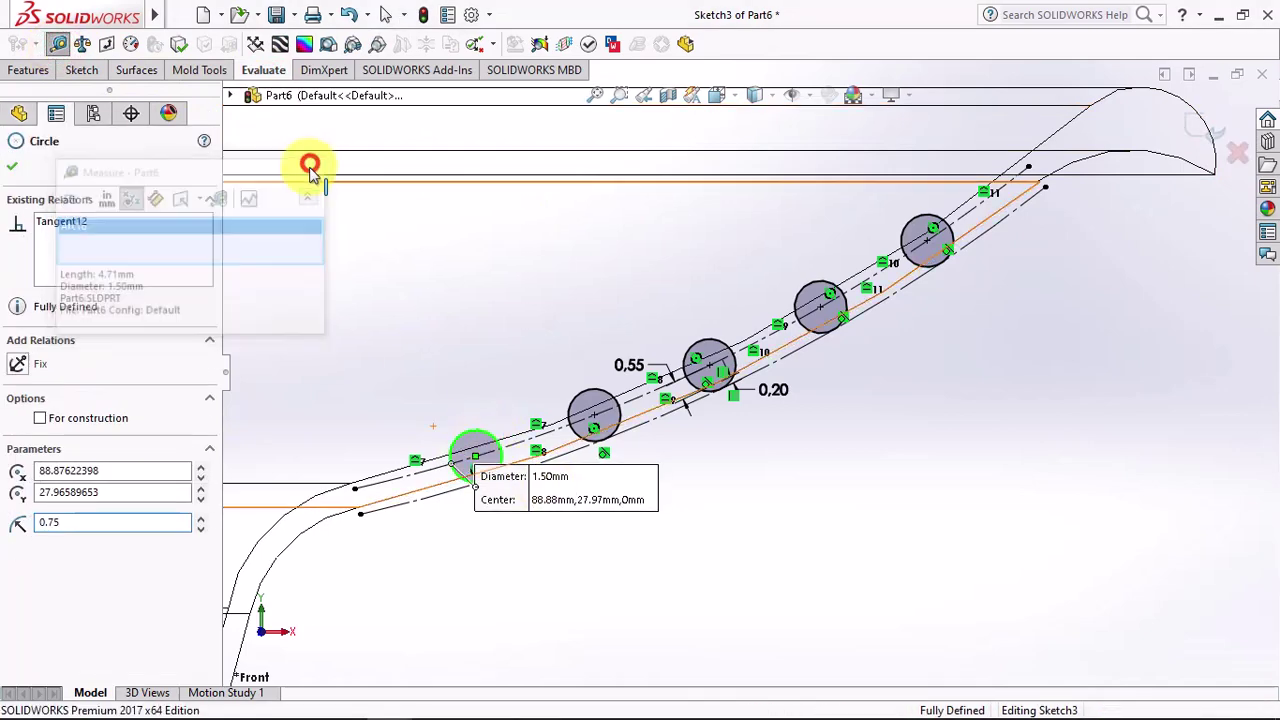
{"action": "scroll", "coordinate": [829, 433], "scroll_direction": "up", "scroll_amount": 4}
{"action": "scroll", "coordinate": [829, 433], "scroll_direction": "up", "scroll_amount": 4}
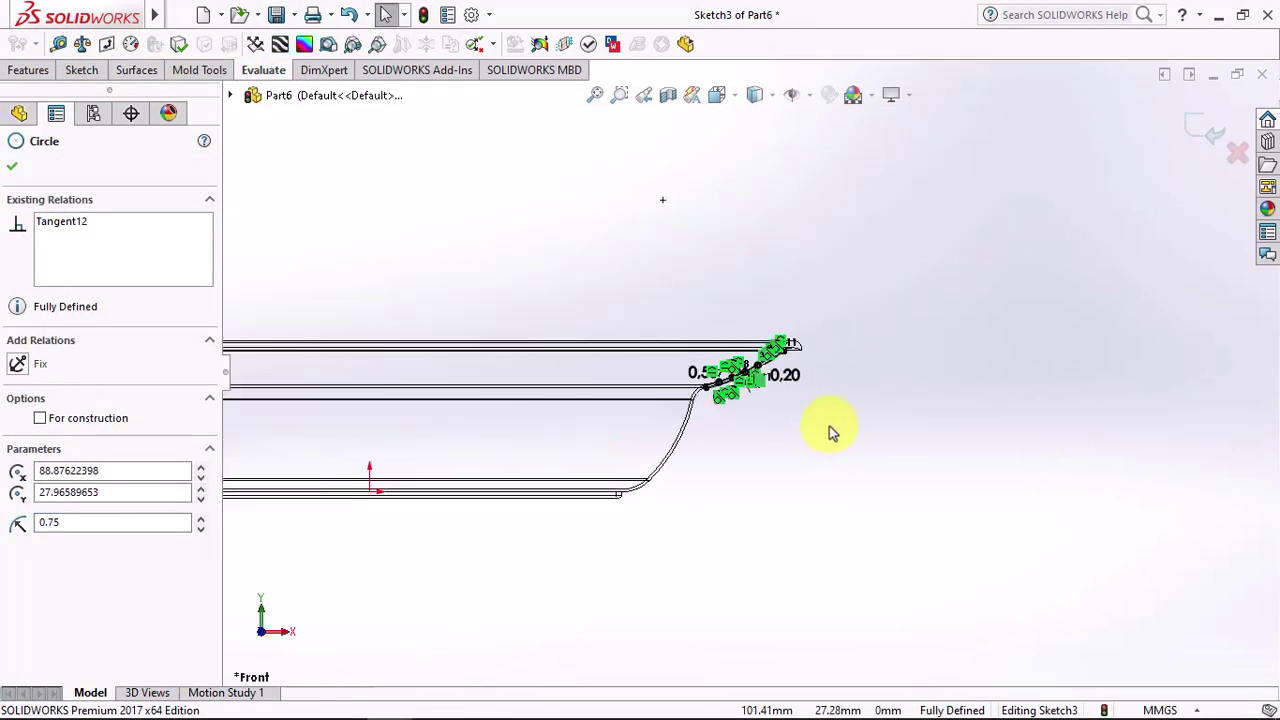
Draw a vertical centerline up from the origin and return to shaded display
{"action": "left_click", "coordinate": [83, 80]}
{"action": "left_click", "coordinate": [113, 44]}
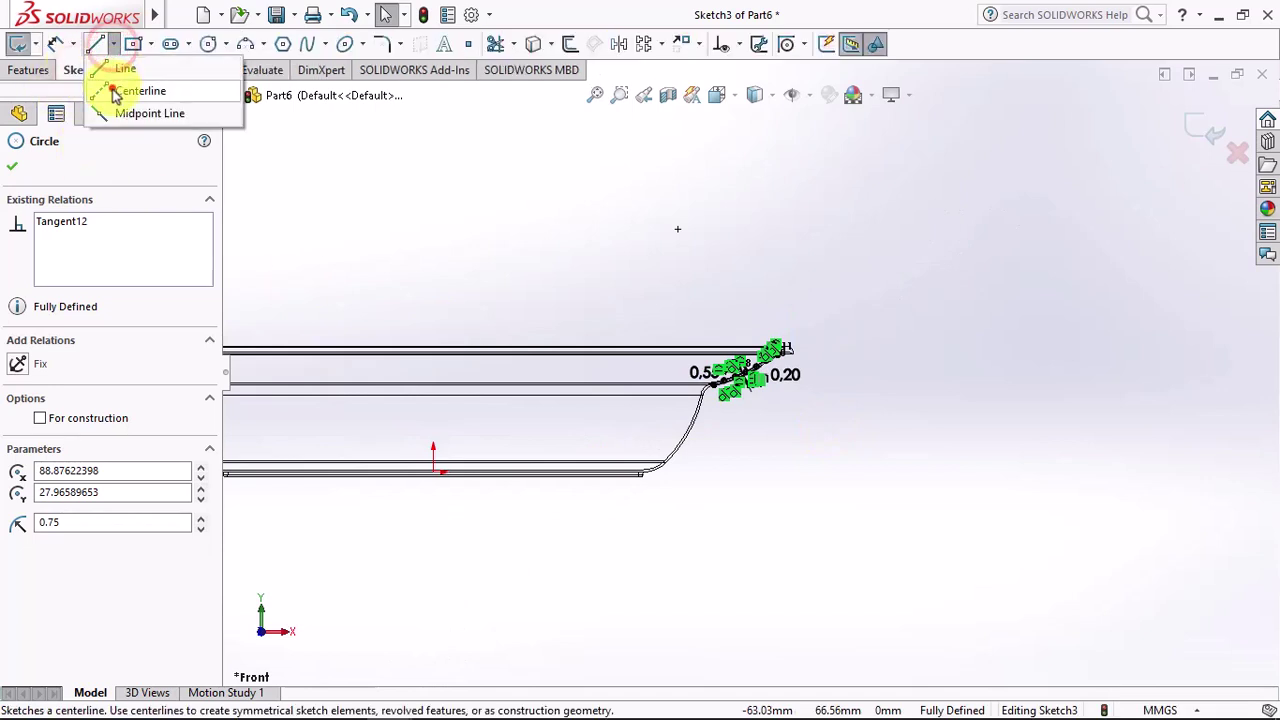
{"action": "left_click", "coordinate": [130, 88]}
{"action": "left_click", "coordinate": [433, 470]}
{"action": "left_click", "coordinate": [433, 383]}
{"action": "right_click", "coordinate": [434, 381]}
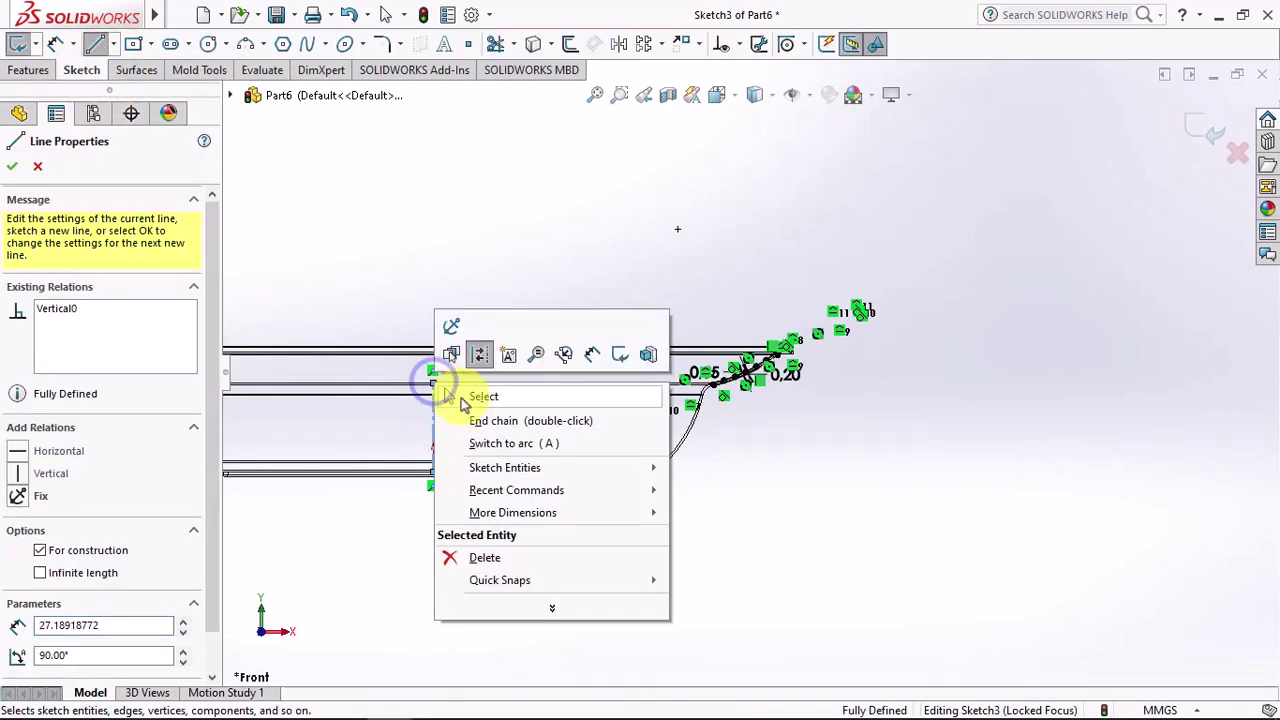
{"action": "left_click", "coordinate": [471, 397]}
{"action": "left_click", "coordinate": [755, 94]}
{"action": "left_click", "coordinate": [756, 122]}
{"action": "middle_click_drag", "start_coordinate": [677, 286], "coordinate": [660, 300]}
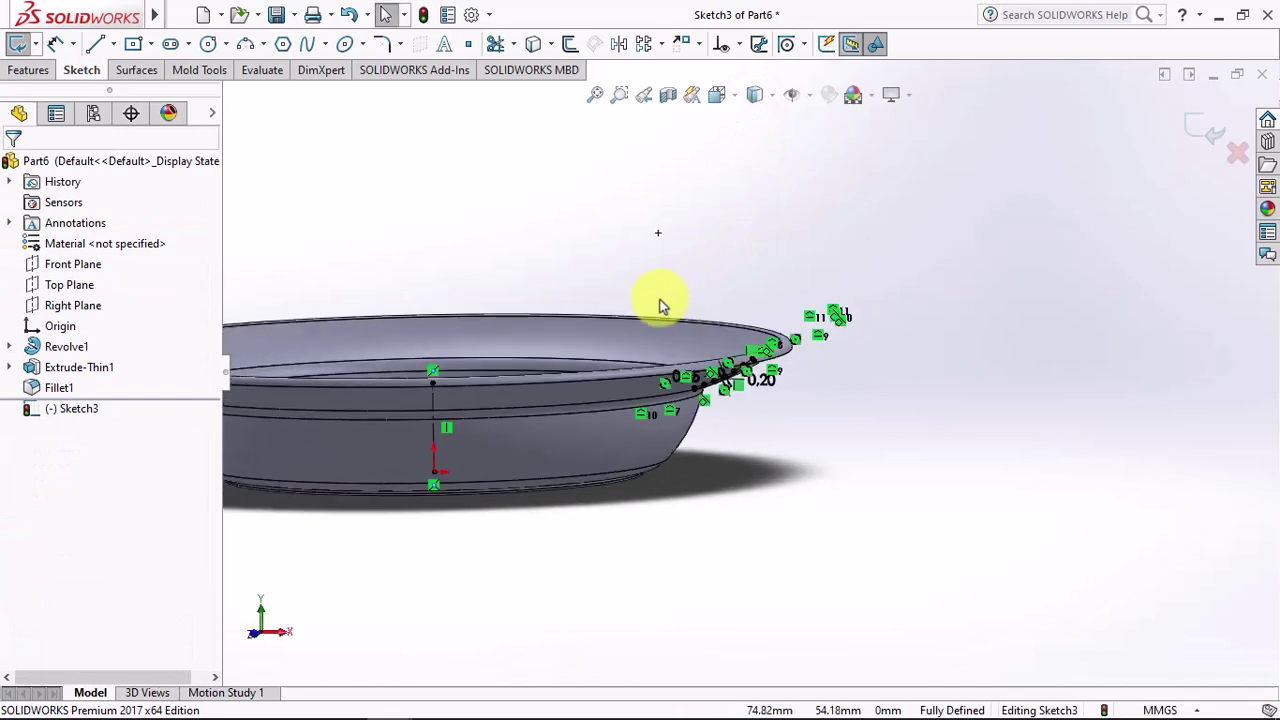
Revolve the five circles 360° around the centerline
{"action": "left_click", "coordinate": [33, 70]}
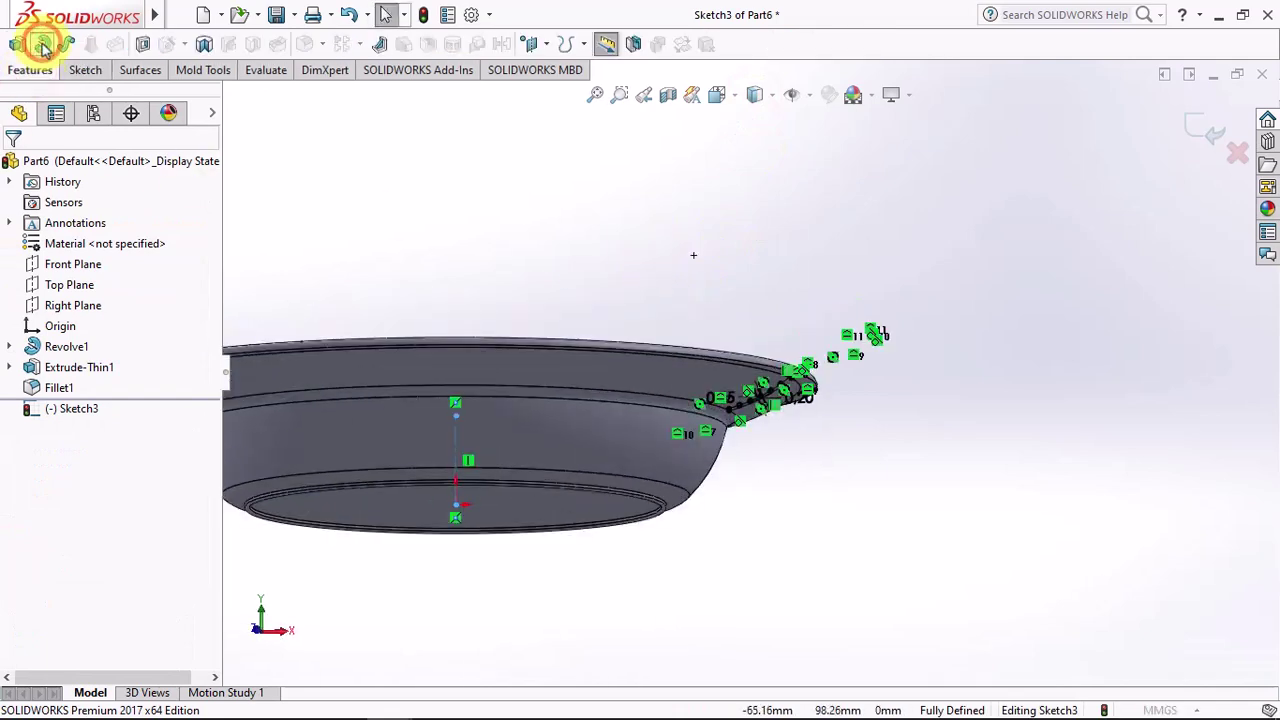
{"action": "left_click", "coordinate": [43, 45]}
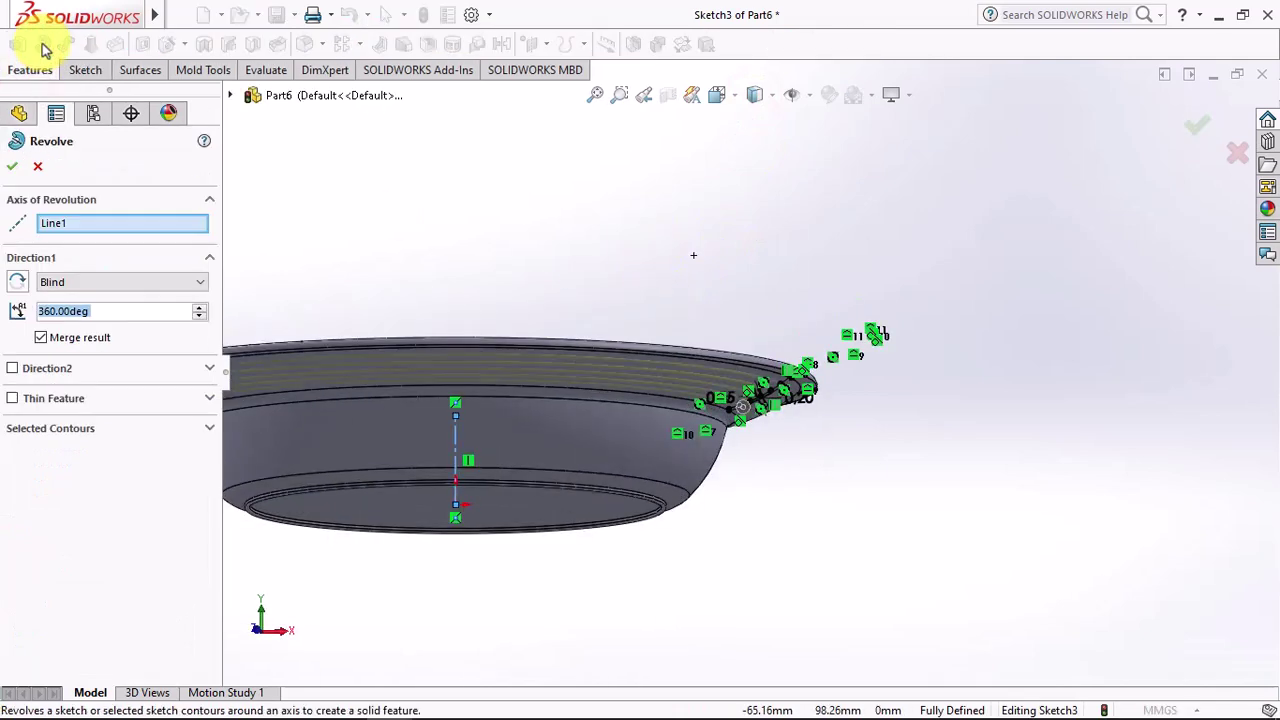
{"action": "left_click", "coordinate": [11, 165]}
{"action": "middle_click_drag", "start_coordinate": [588, 263], "coordinate": [623, 377]}
{"action": "scroll", "coordinate": [751, 414], "scroll_direction": "down", "scroll_amount": 5}
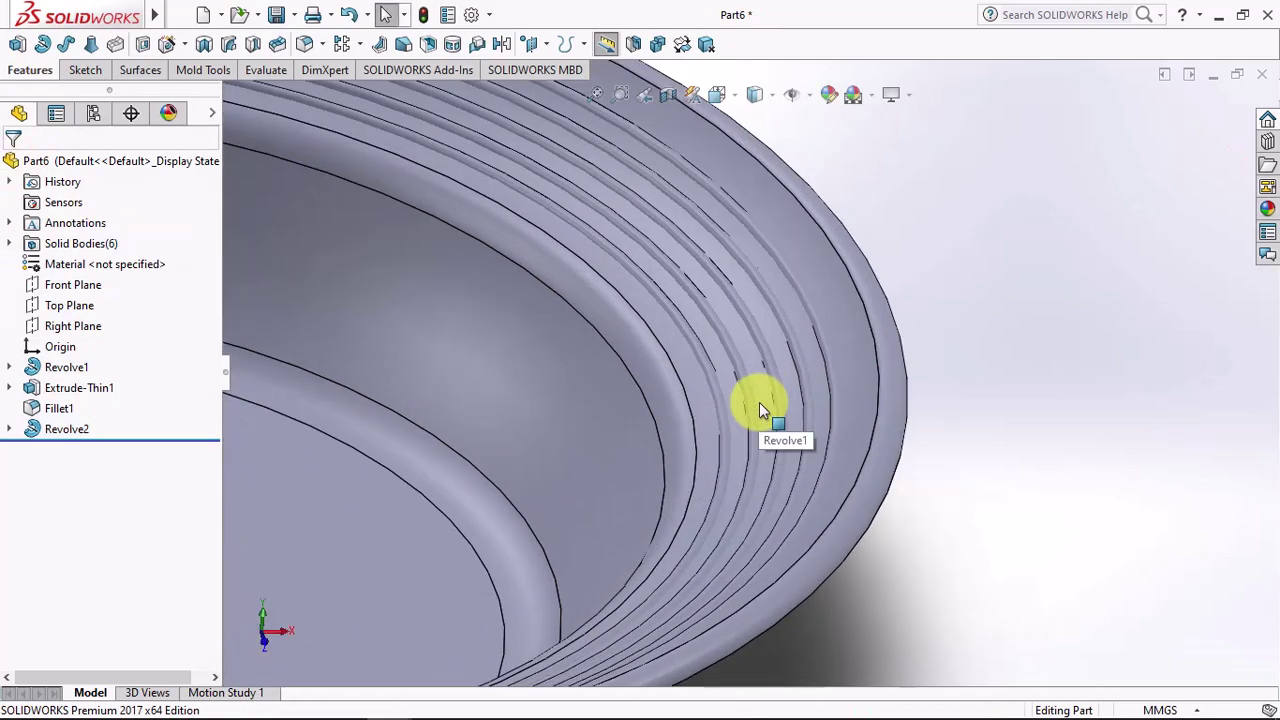
Cut the Revolve2 ridge-ring bodies using the dish's inner face as the trim tool
{"action": "left_click", "coordinate": [816, 258]}
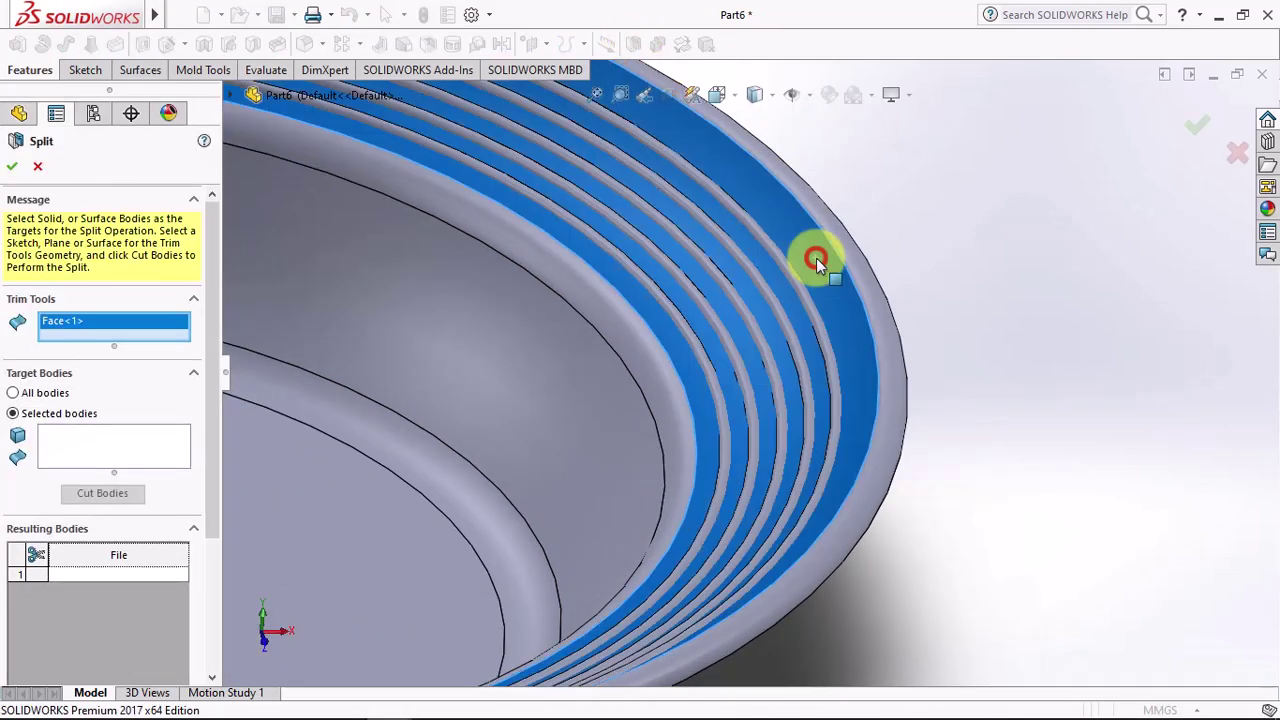
{"action": "left_click", "coordinate": [126, 443]}
{"action": "left_click", "coordinate": [730, 355]}
{"action": "left_click", "coordinate": [768, 326]}
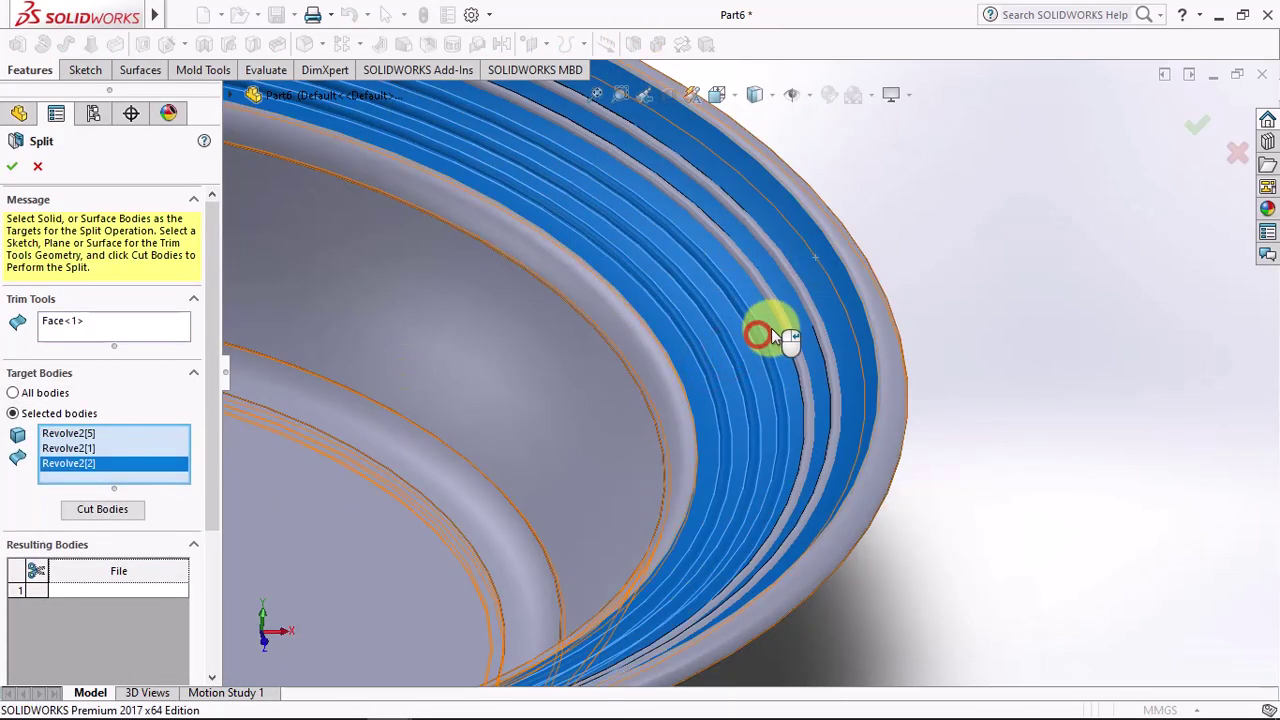
{"action": "left_click", "coordinate": [804, 305]}
{"action": "left_click", "coordinate": [838, 285]}
{"action": "left_click", "coordinate": [103, 536]}
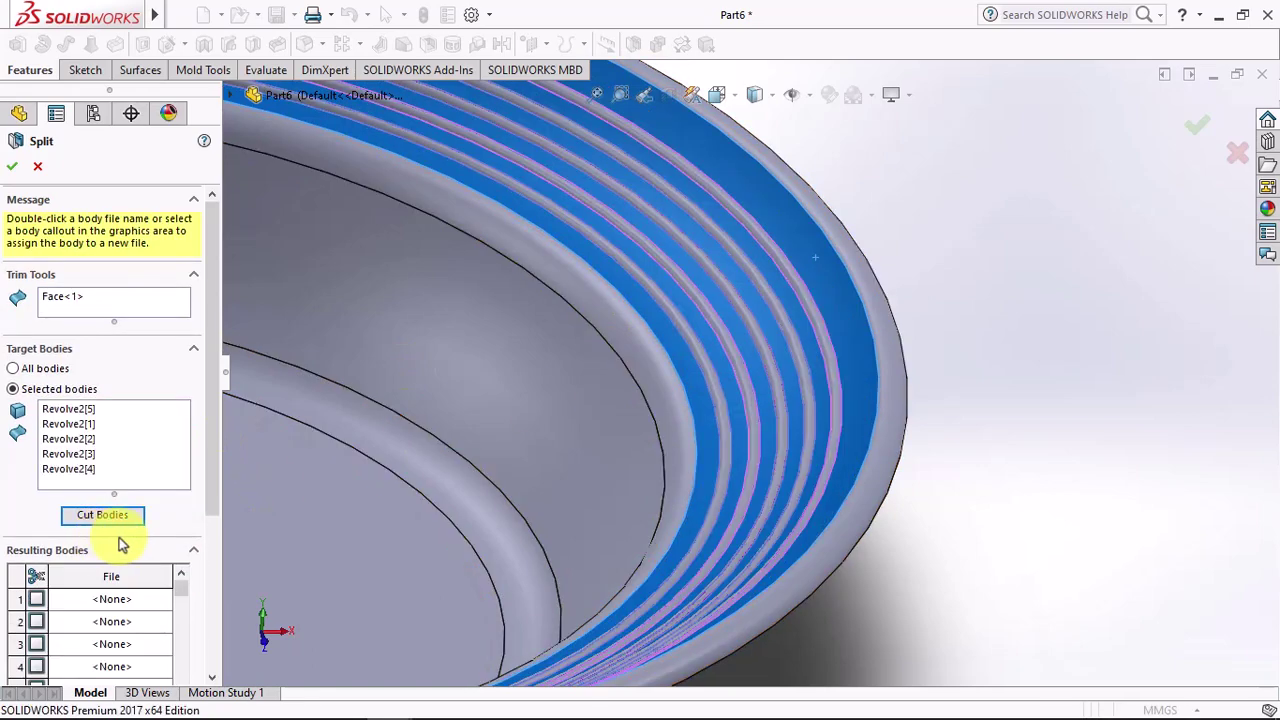
Mark the cut-off ring pieces to be consumed and confirm the split
{"action": "left_click", "coordinate": [700, 349]}
{"action": "left_click", "coordinate": [729, 349]}
{"action": "left_click", "coordinate": [749, 326]}
{"action": "left_click", "coordinate": [788, 305]}
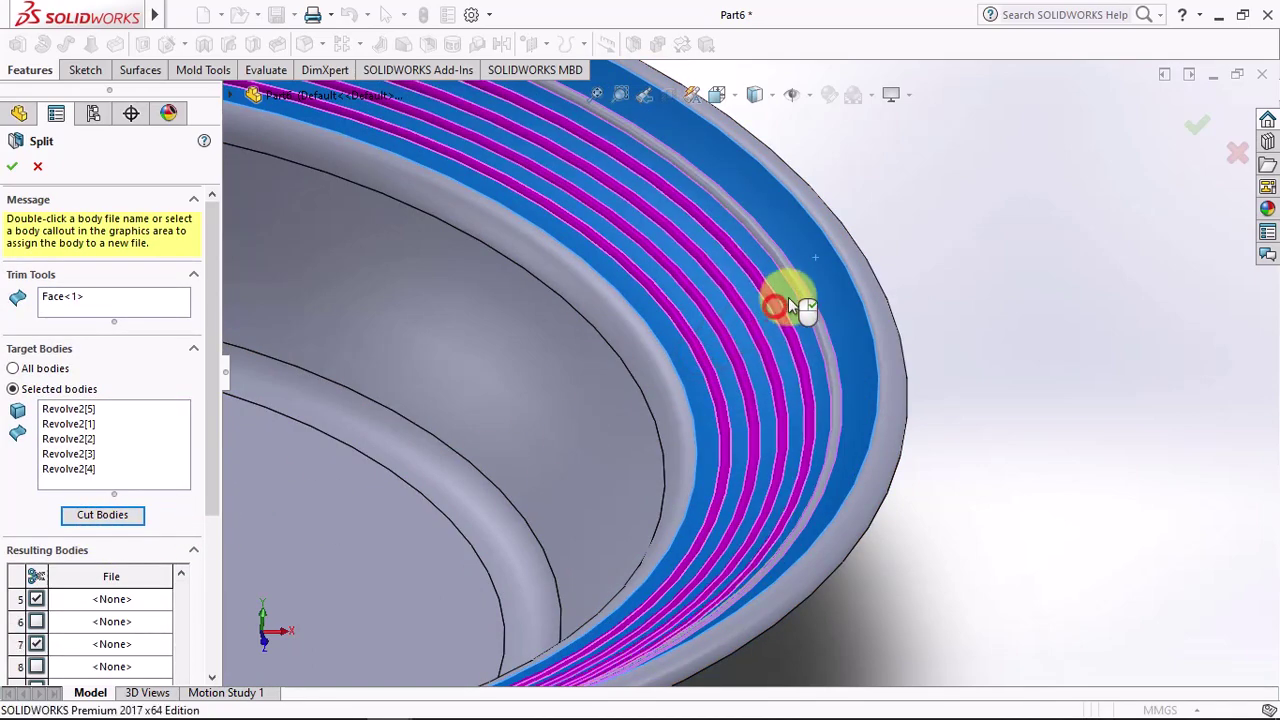
{"action": "scroll", "coordinate": [219, 518], "scroll_direction": "down", "scroll_amount": 4}
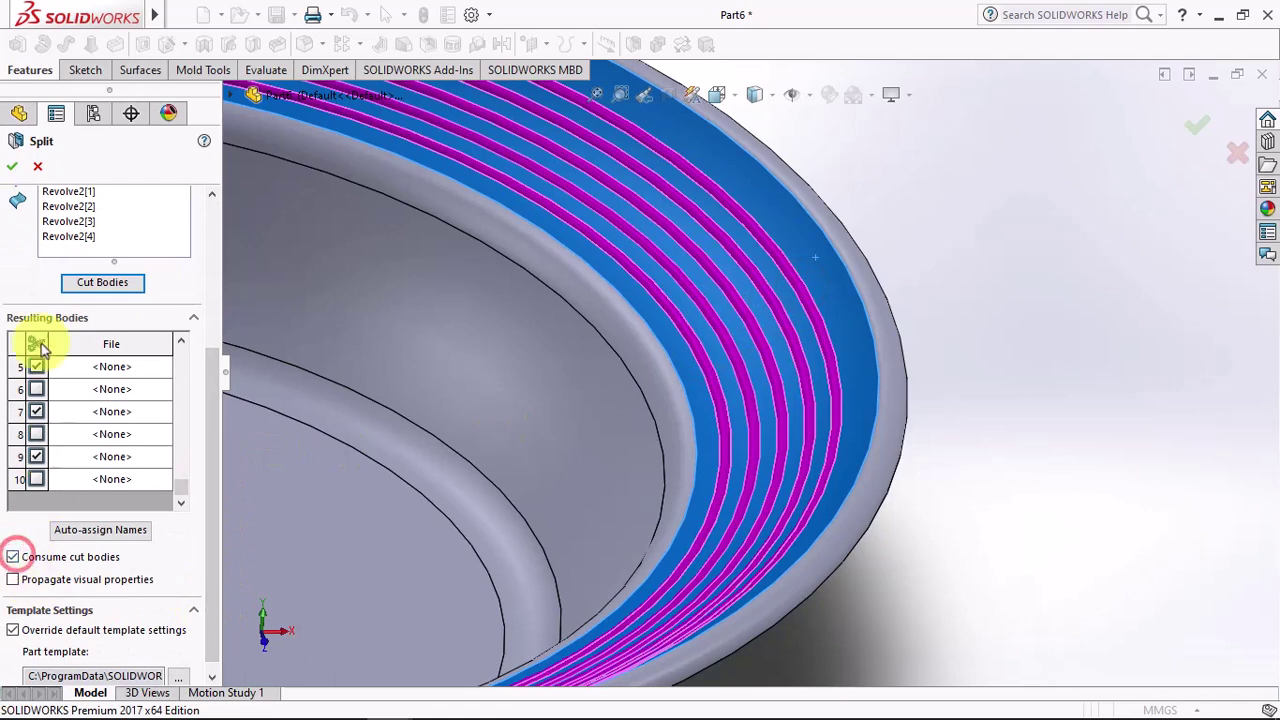
{"action": "left_click", "coordinate": [15, 166]}
{"action": "scroll", "coordinate": [966, 309], "scroll_direction": "up", "scroll_amount": 3}
{"action": "middle_click_drag", "start_coordinate": [966, 309], "coordinate": [891, 323]}
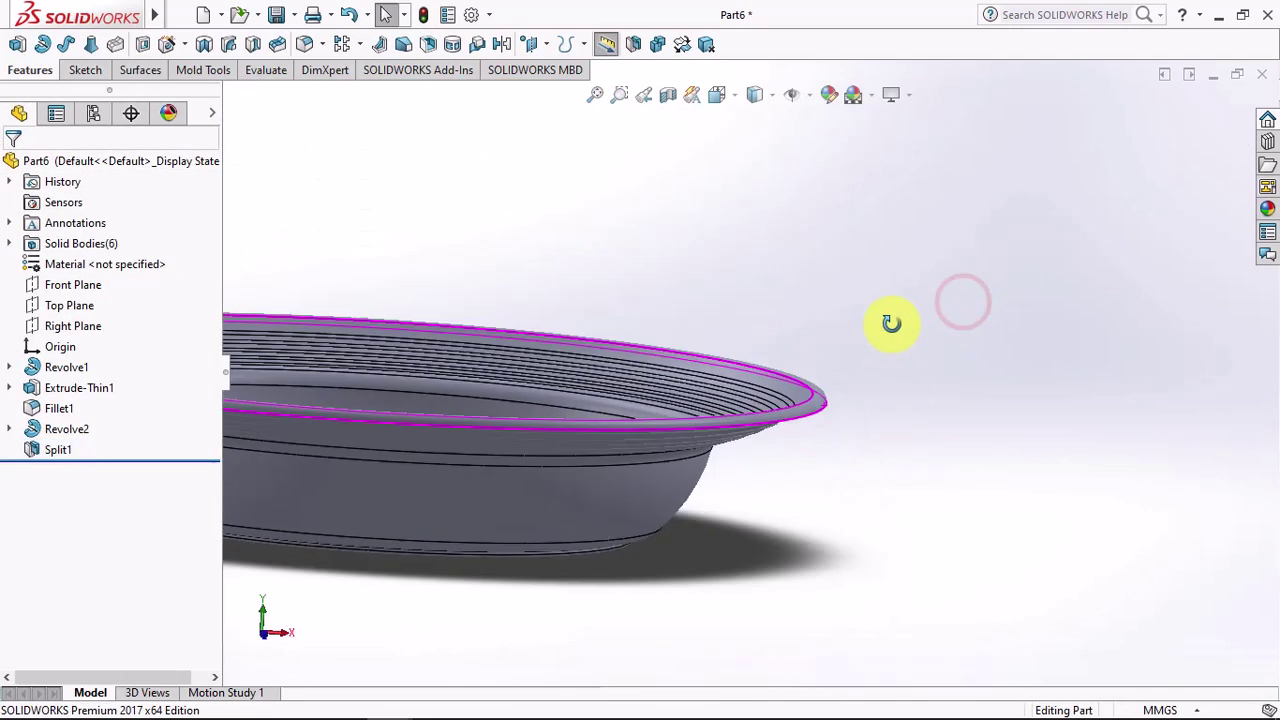
Add Fillet1 and the Split1 ridge bodies into one body with Combine, previewing first
{"action": "left_click", "coordinate": [657, 46]}
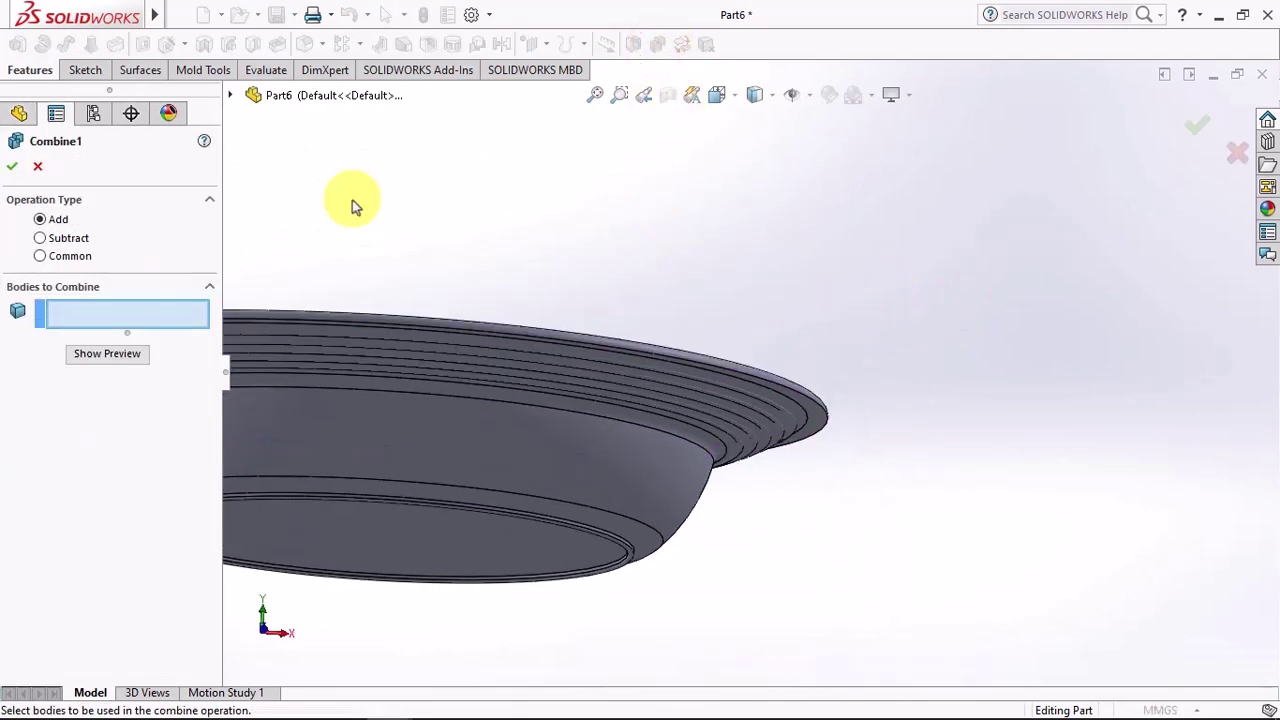
{"action": "left_click", "coordinate": [229, 95]}
{"action": "left_click", "coordinate": [251, 177]}
{"action": "left_click", "coordinate": [318, 200]}
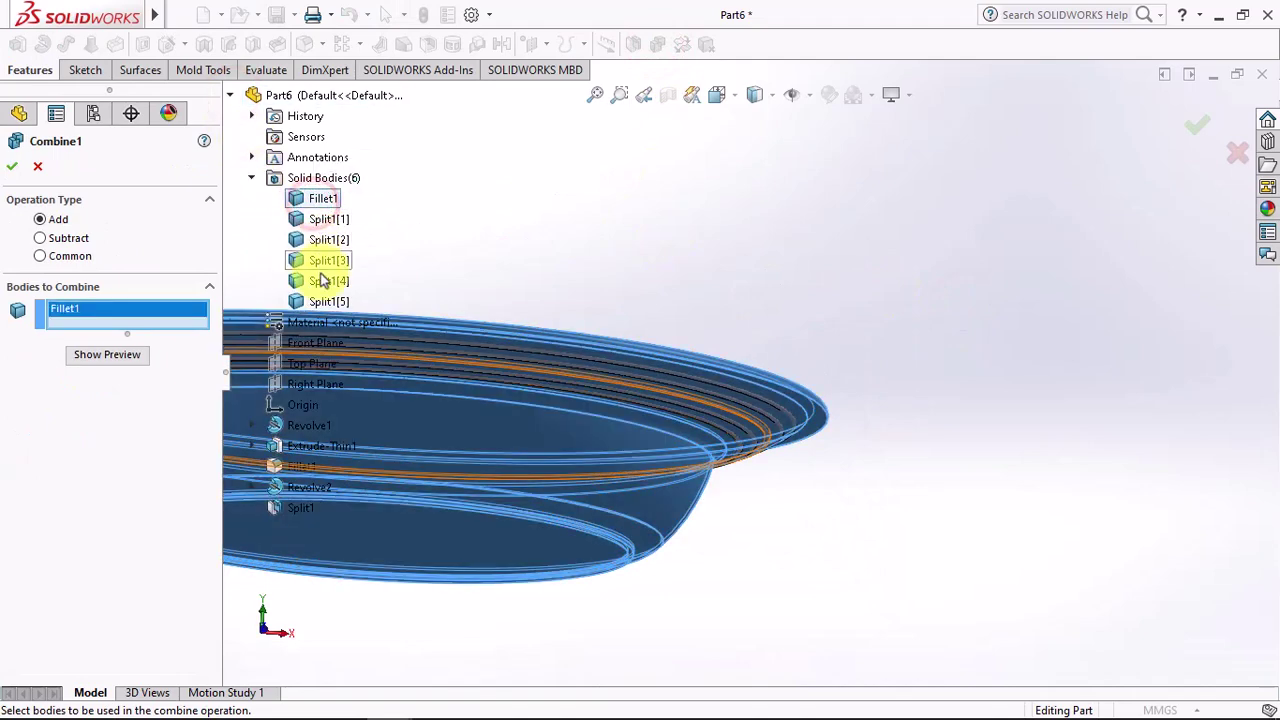
{"action": "left_click", "coordinate": [325, 301], "text": "shift"}
{"action": "left_click", "coordinate": [110, 430]}
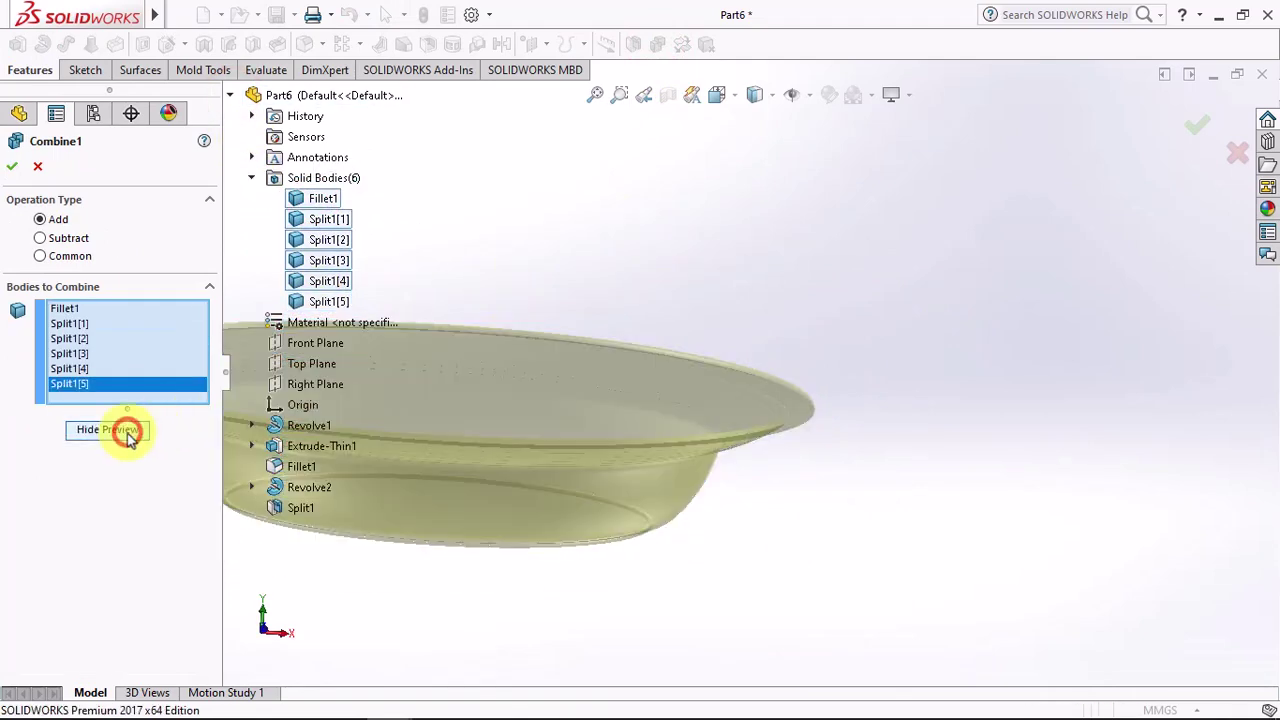
{"action": "left_click", "coordinate": [18, 168]}
{"action": "middle_click_drag", "start_coordinate": [628, 266], "coordinate": [691, 409]}
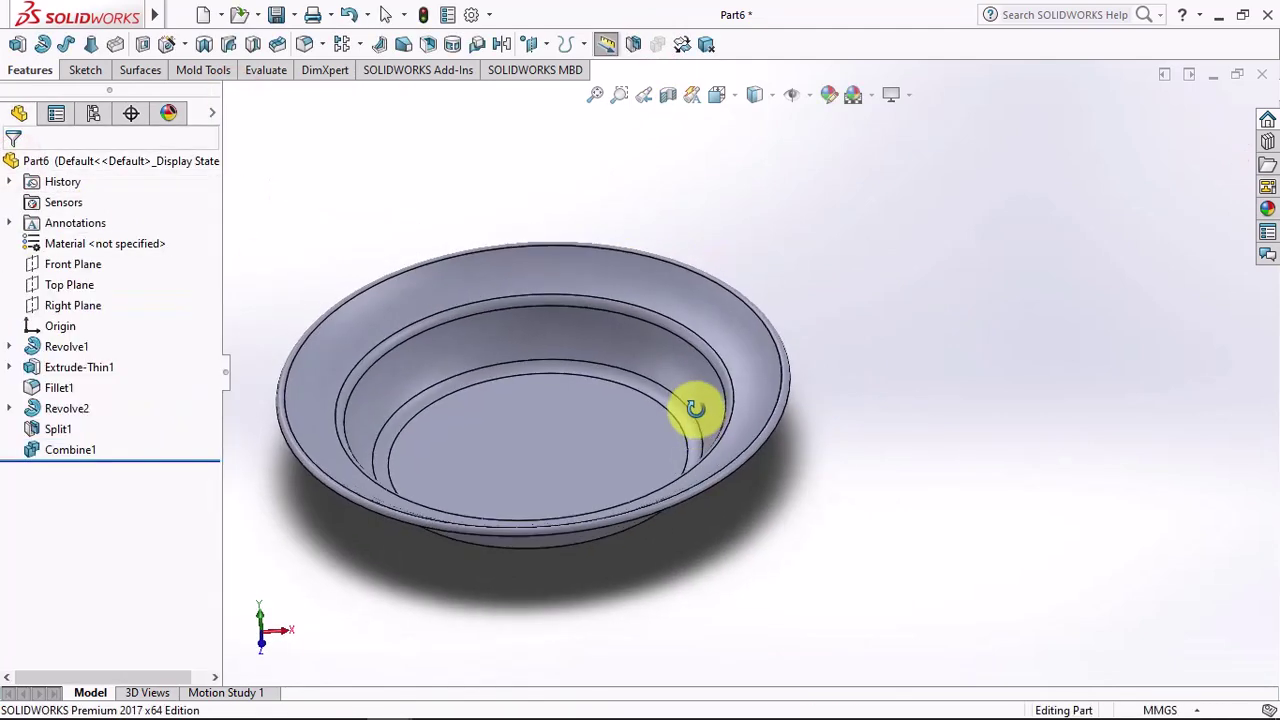
{"action": "left_click", "coordinate": [668, 94]}
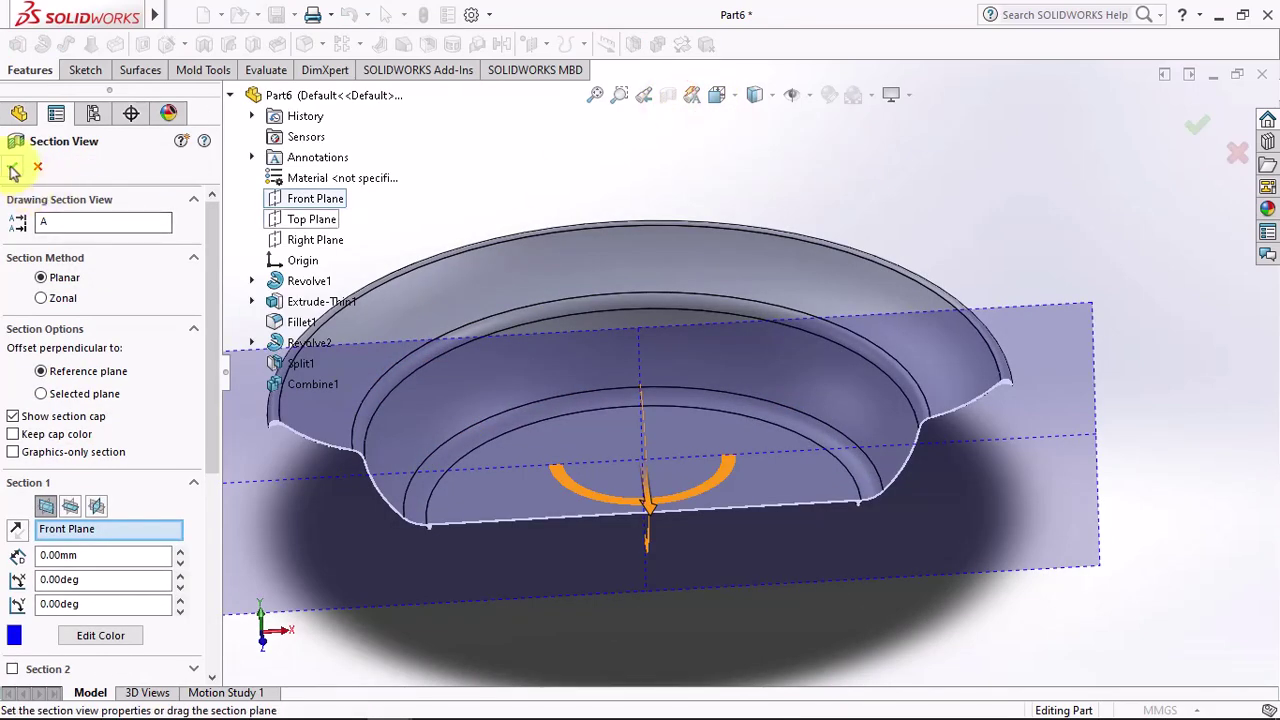
{"action": "left_click", "coordinate": [16, 167]}
{"action": "mouse_move", "coordinate": [979, 465]}
{"action": "middle_mouse_down"}
{"action": "mouse_move", "coordinate": [871, 343]}
{"action": "mouse_move", "coordinate": [846, 323]}
{"action": "mouse_move", "coordinate": [826, 334]}
{"action": "mouse_move", "coordinate": [838, 275]}
{"action": "mouse_move", "coordinate": [848, 366]}
{"action": "mouse_move", "coordinate": [763, 460]}
{"action": "mouse_move", "coordinate": [778, 302]}
{"action": "middle_mouse_up"}
{"action": "scroll", "coordinate": [848, 366], "scroll_direction": "up", "scroll_amount": 5}
{"action": "left_click", "coordinate": [668, 97]}
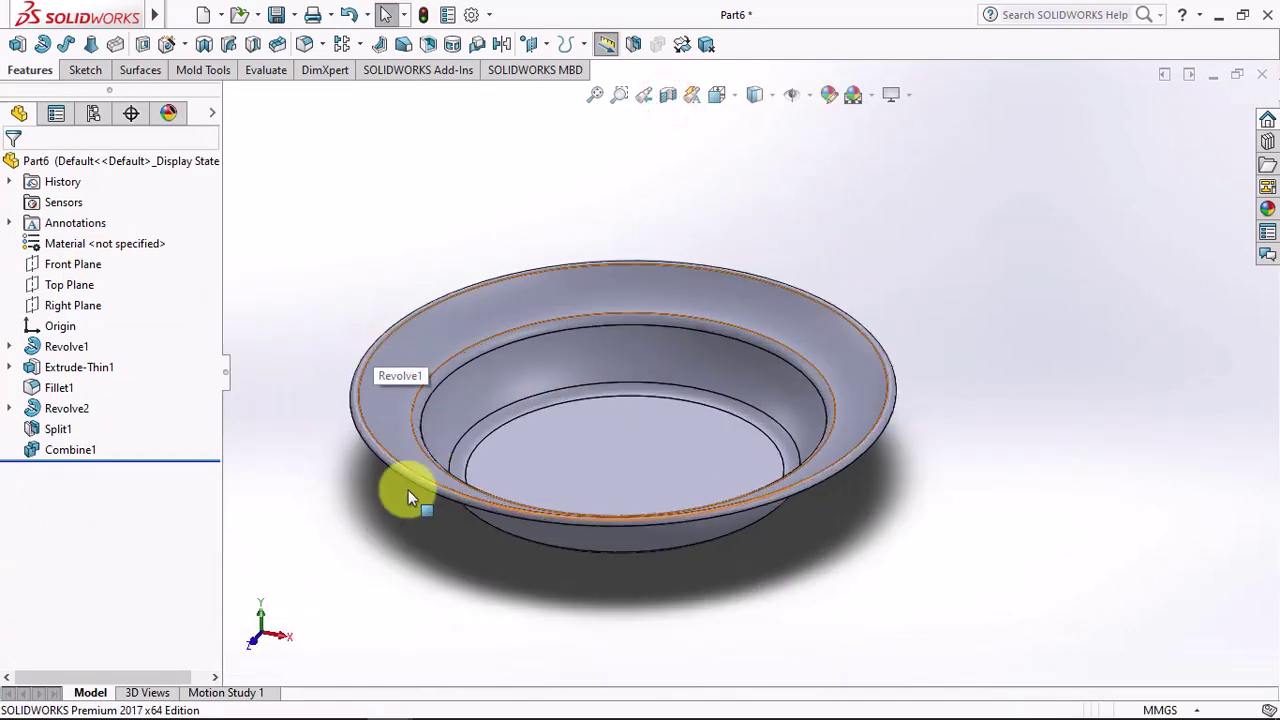
{"action": "mouse_move", "coordinate": [408, 490]}
{"action": "middle_mouse_down"}
{"action": "mouse_move", "coordinate": [626, 592]}
{"action": "mouse_move", "coordinate": [635, 580]}
{"action": "mouse_move", "coordinate": [640, 600]}
{"action": "mouse_move", "coordinate": [666, 409]}
{"action": "mouse_move", "coordinate": [653, 510]}
{"action": "mouse_move", "coordinate": [614, 551]}
{"action": "mouse_move", "coordinate": [618, 597]}
{"action": "middle_mouse_up"}
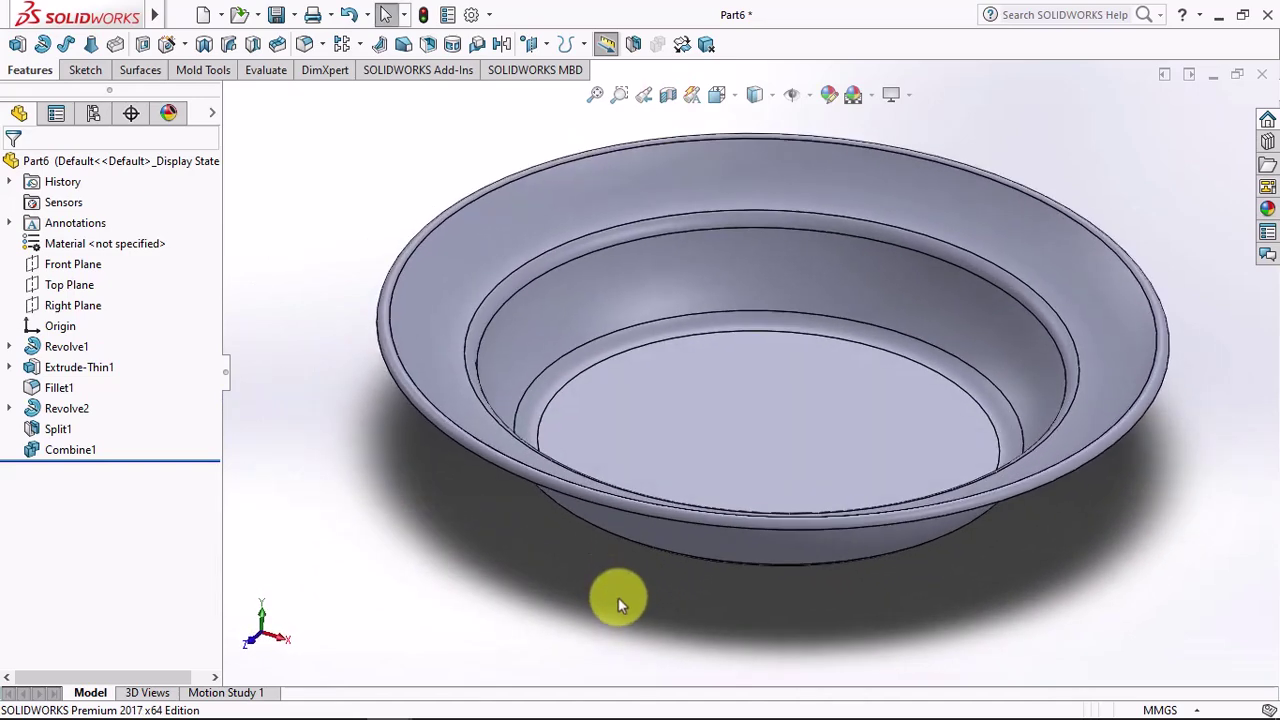